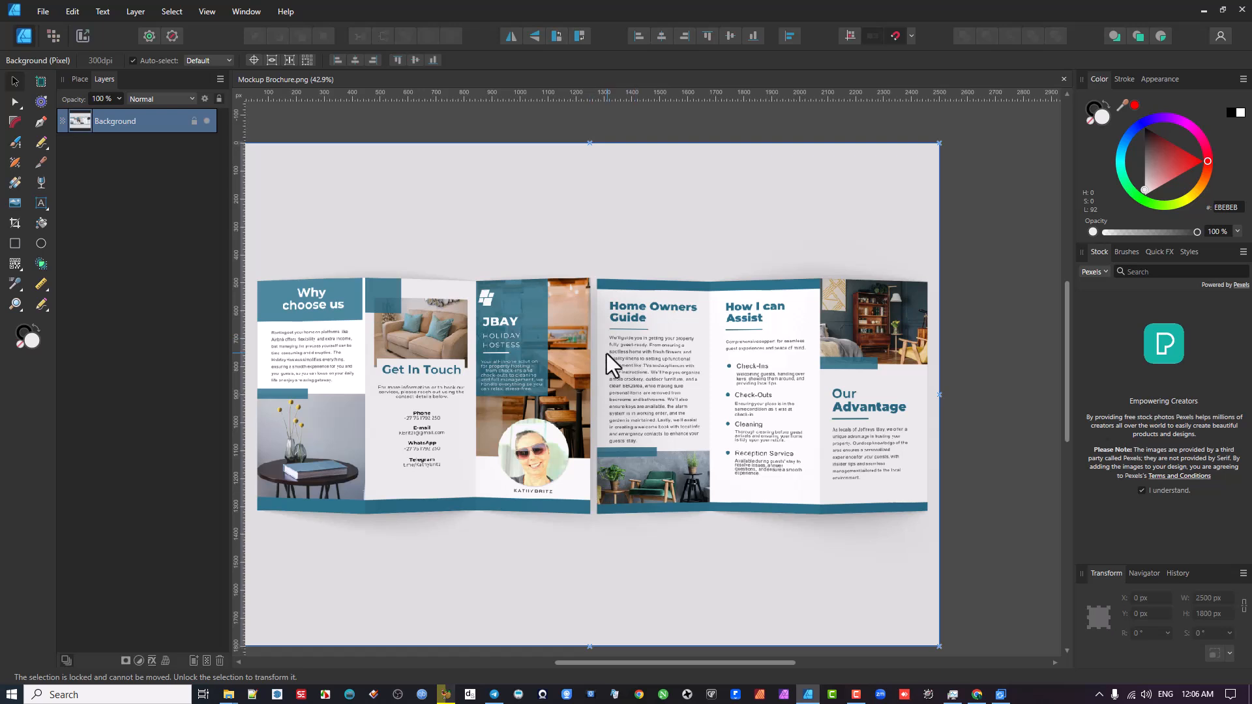
Create a new landscape A4 print document, 297 × 210 mm at 300 DPI, with 3 mm bleed on all sides
click(43, 12)
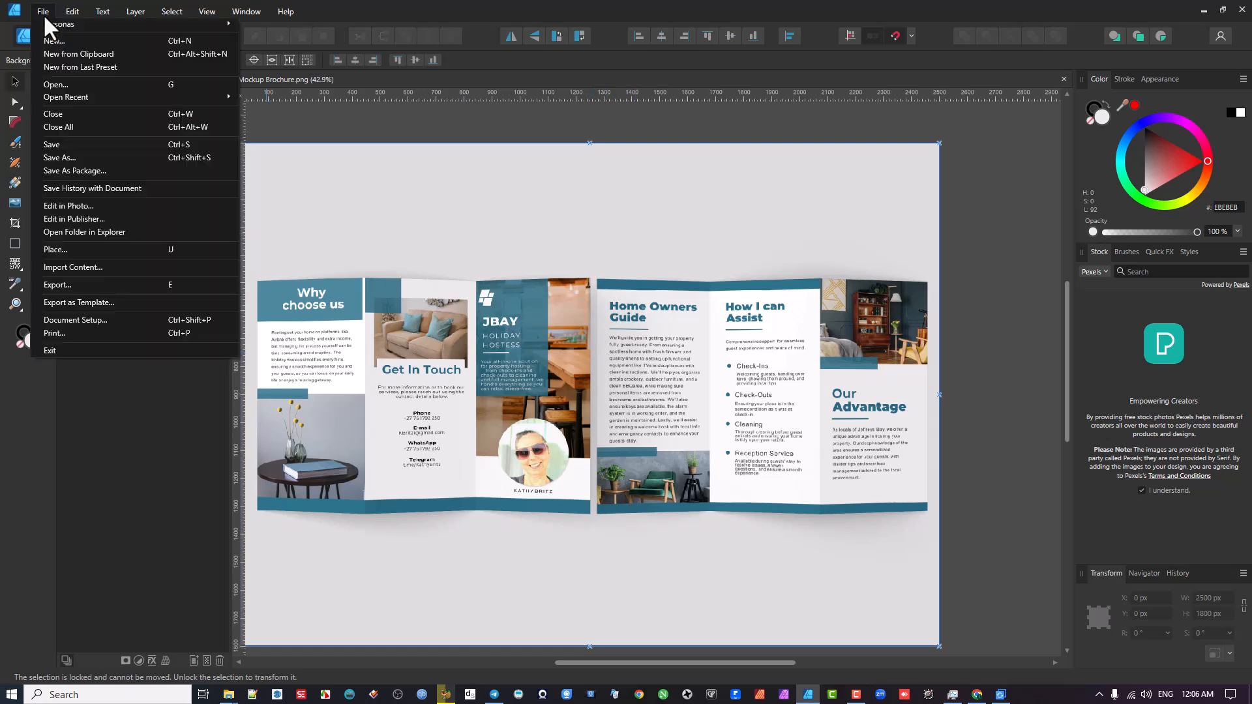
click(52, 42)
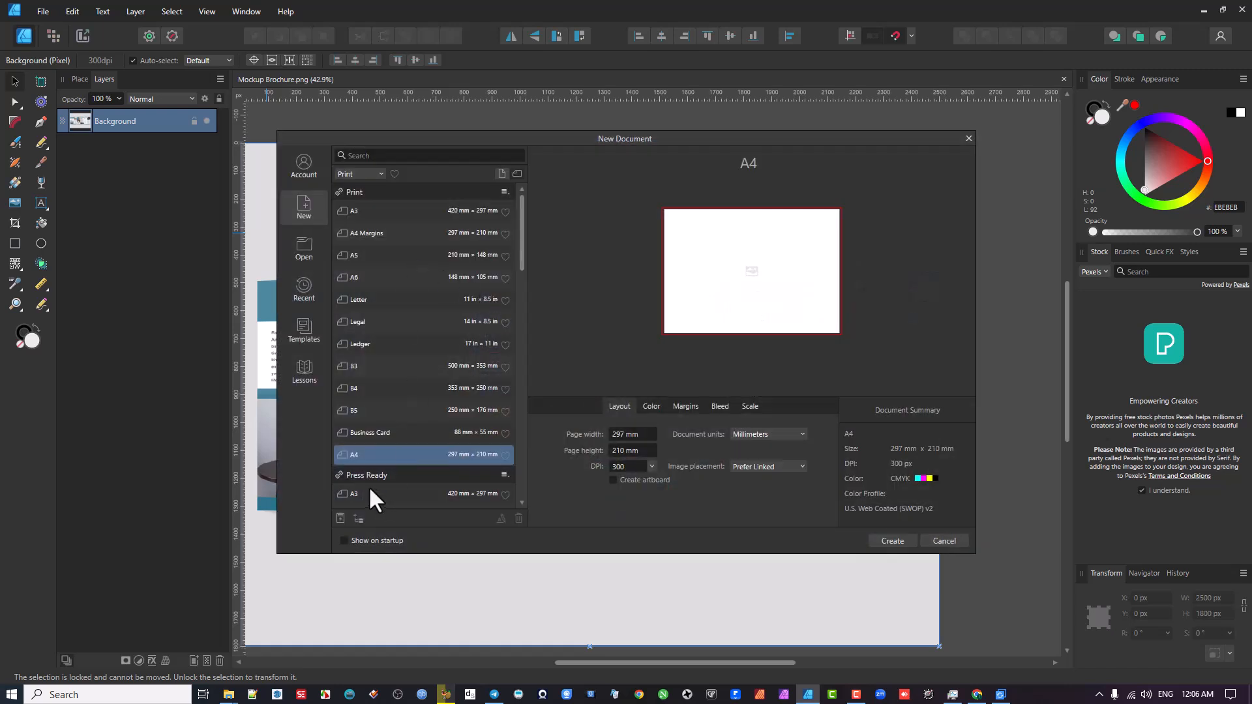
click(501, 174)
click(516, 173)
click(722, 407)
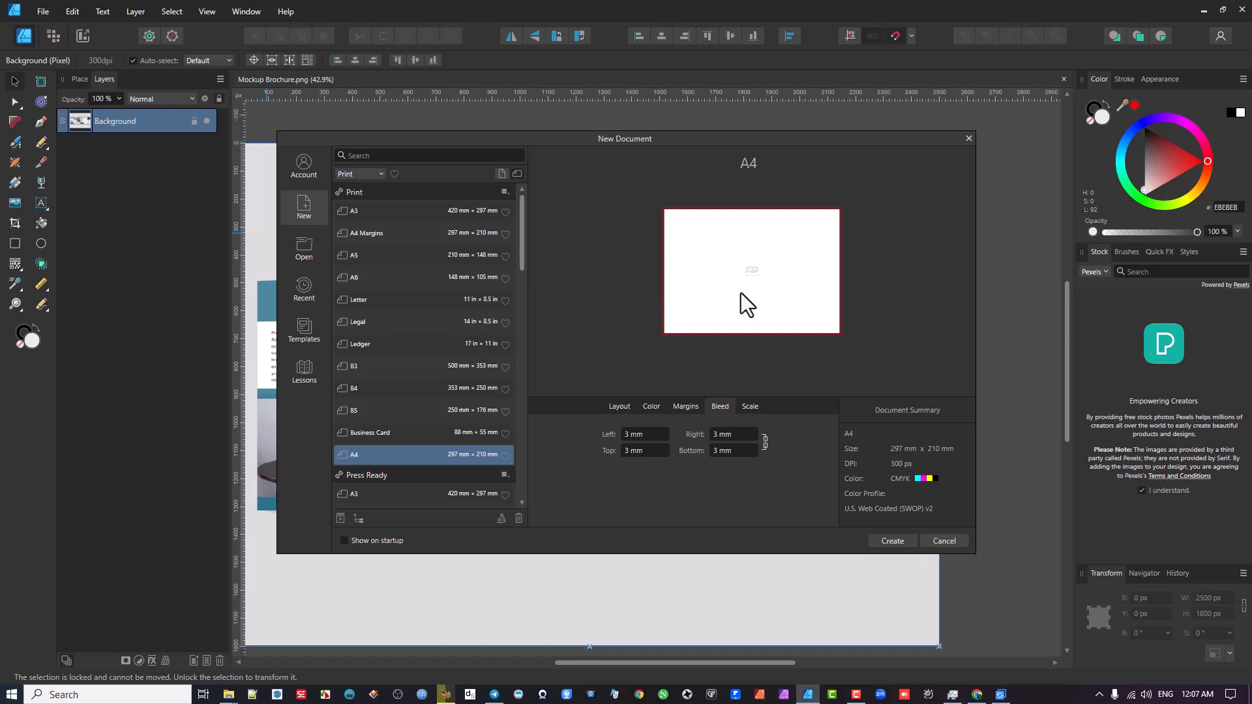
click(892, 541)
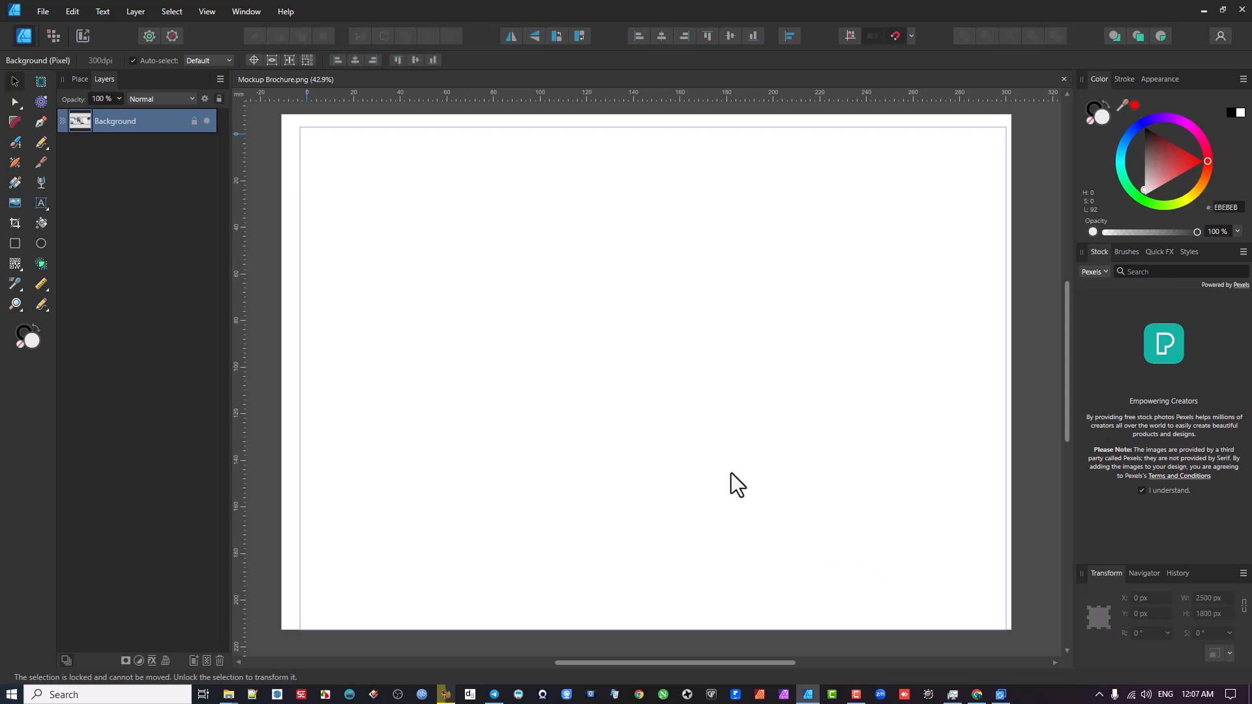
scroll(609, 447, down, 2)
scroll(609, 448, up, 1)
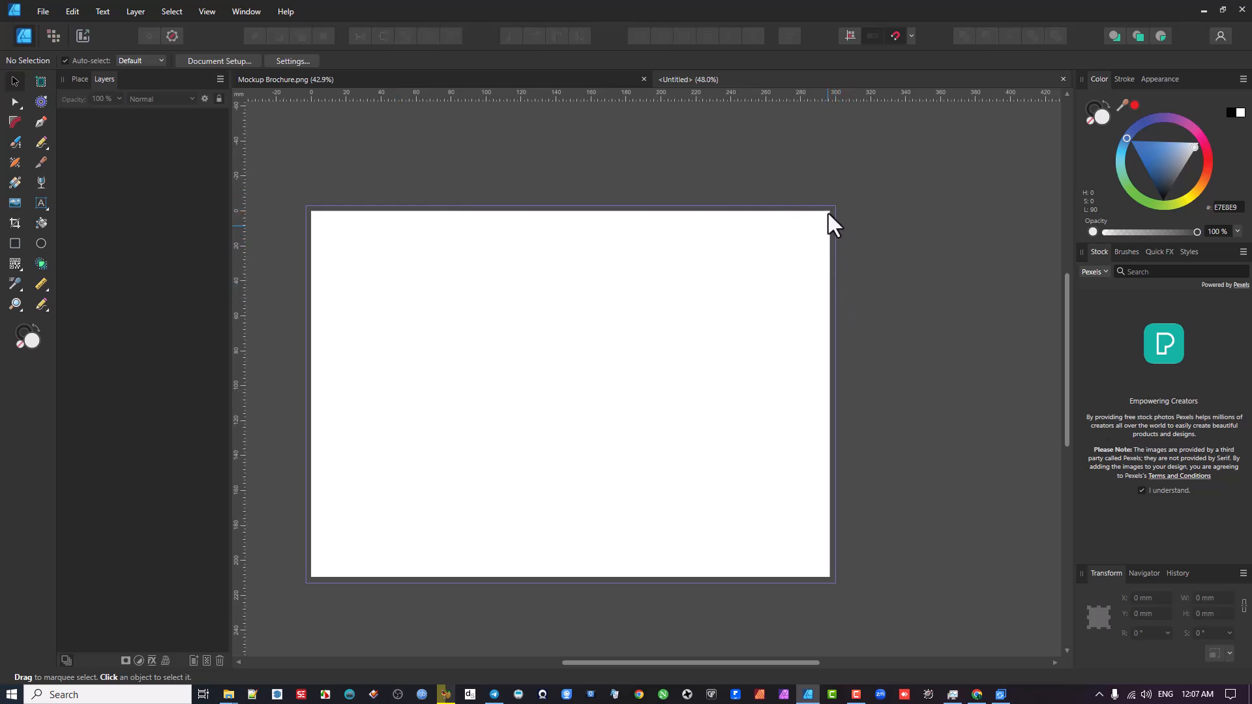
Hide the document's bleed area and show it again
click(209, 14)
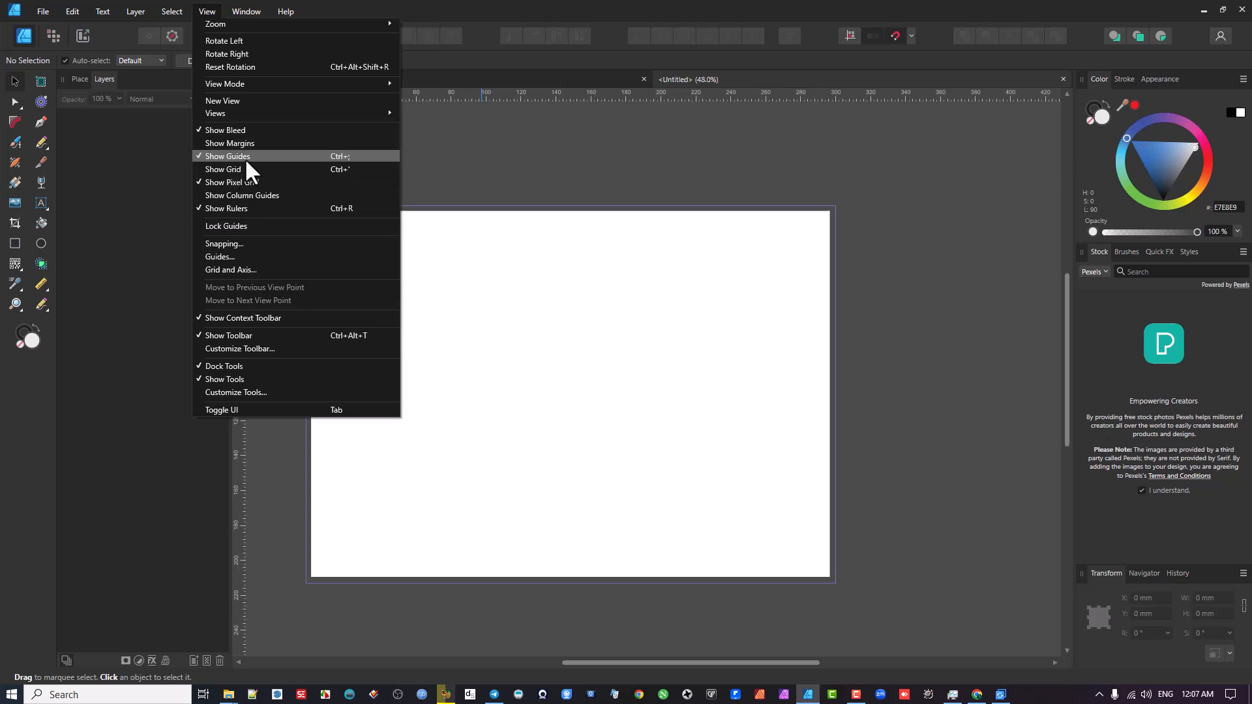
click(241, 130)
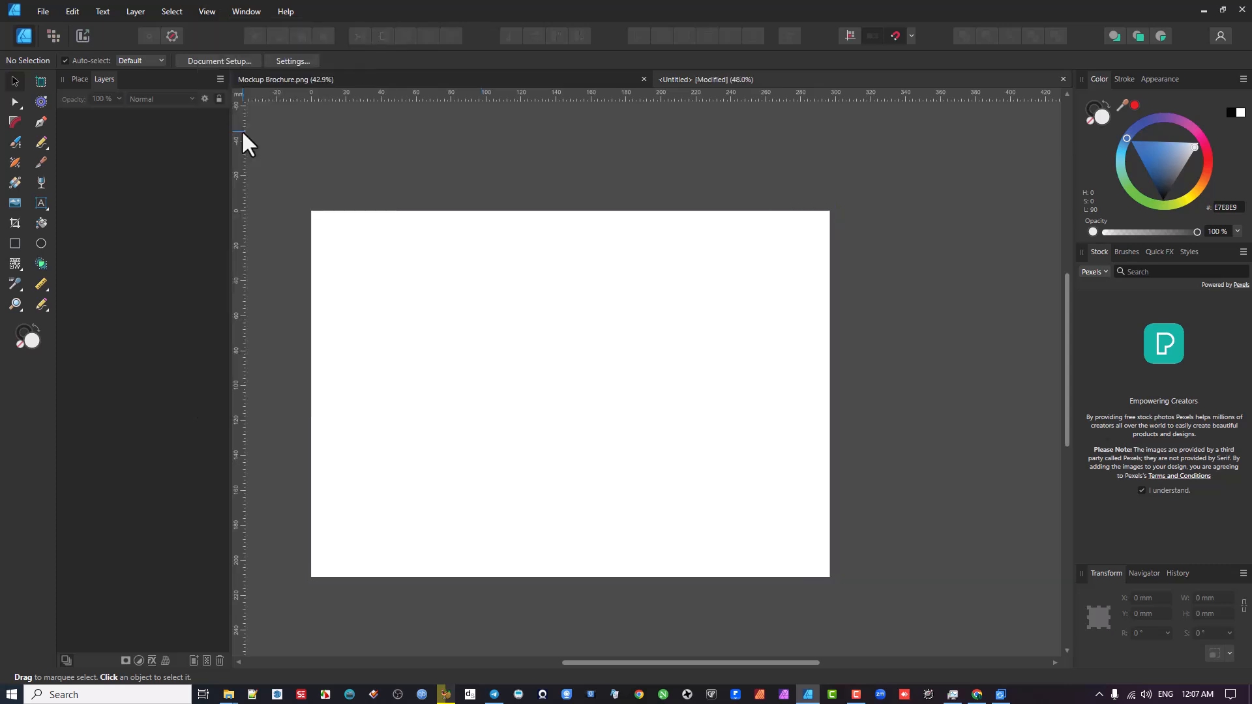
click(210, 11)
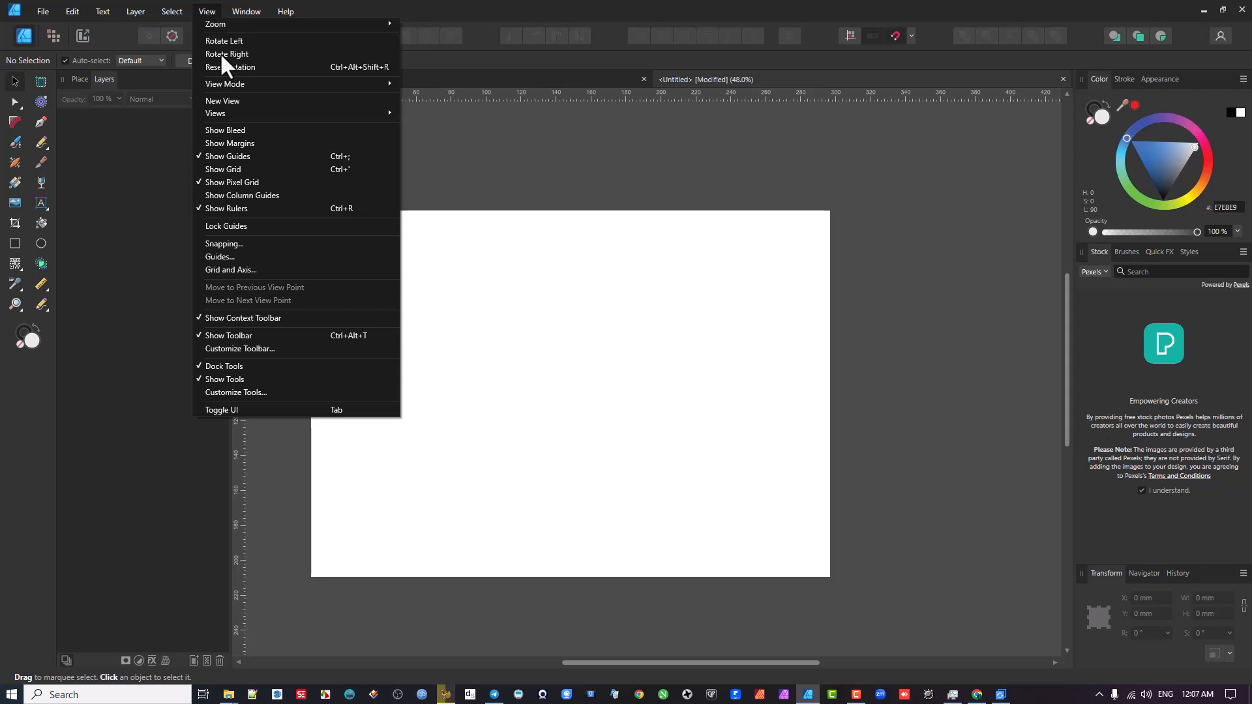
click(230, 132)
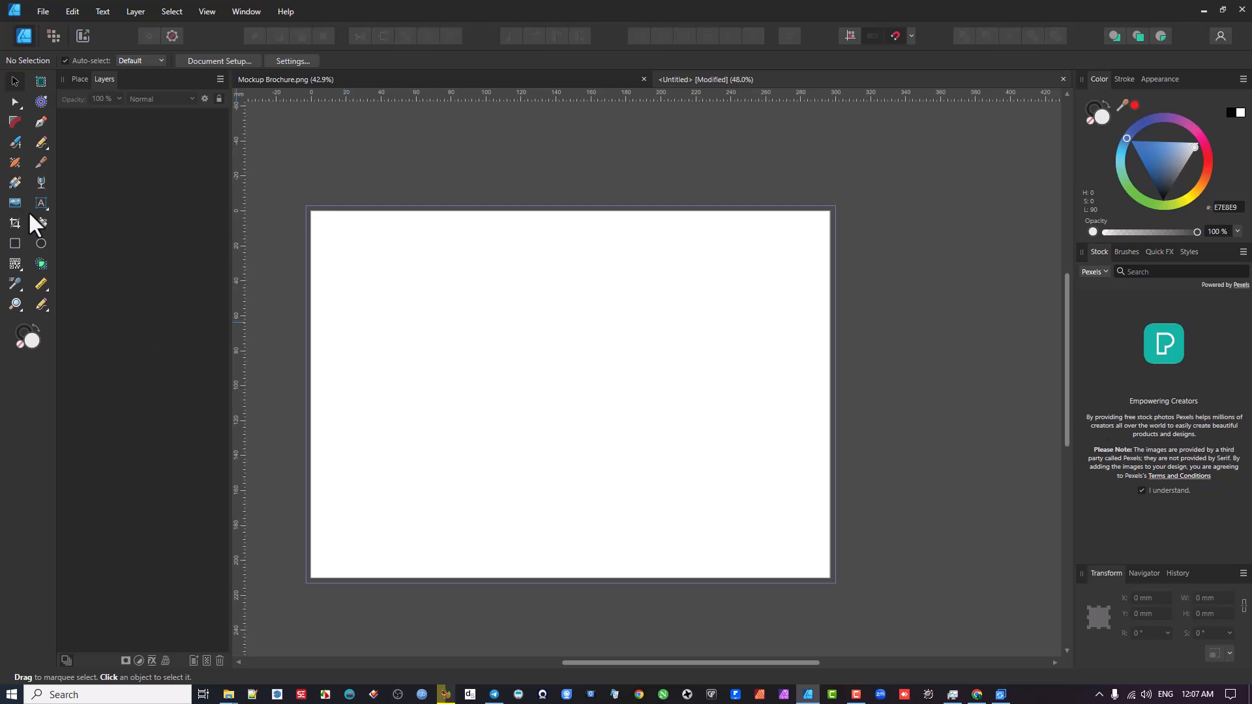
Draw a rectangle about 98 × 47 mm near the page's upper-left corner and fill it with blue 004DA4
click(15, 243)
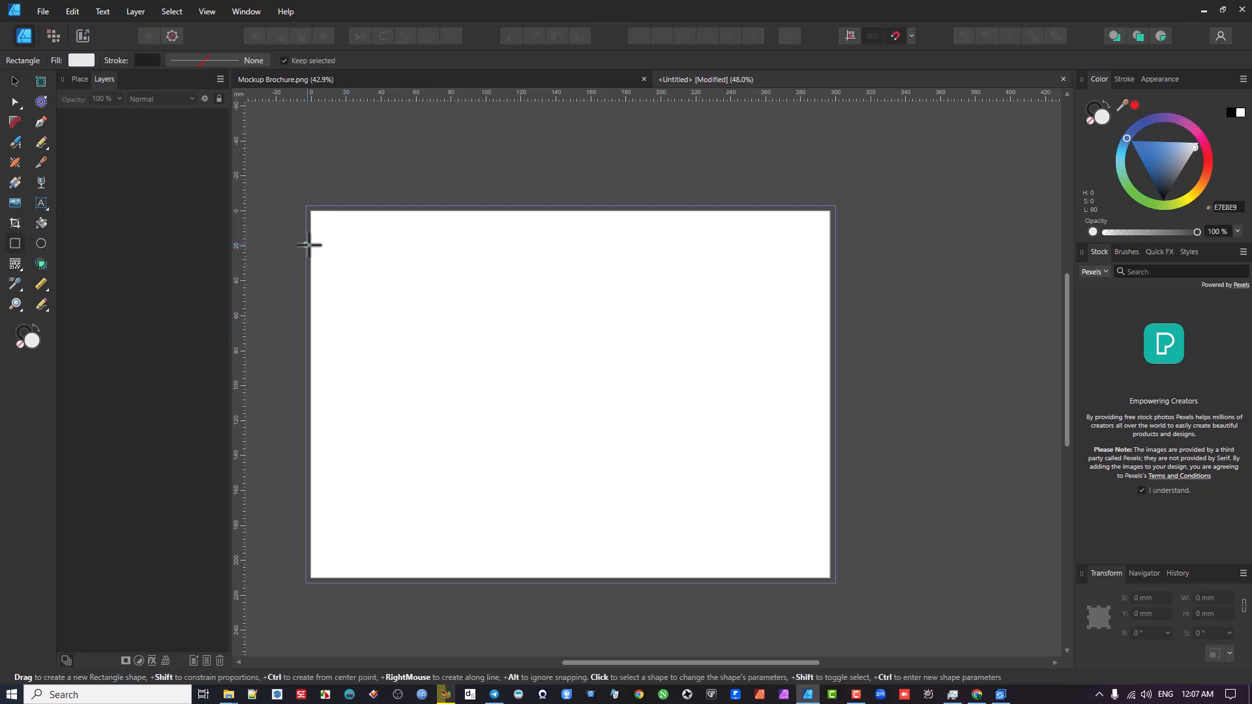
drag(341, 236, 513, 318)
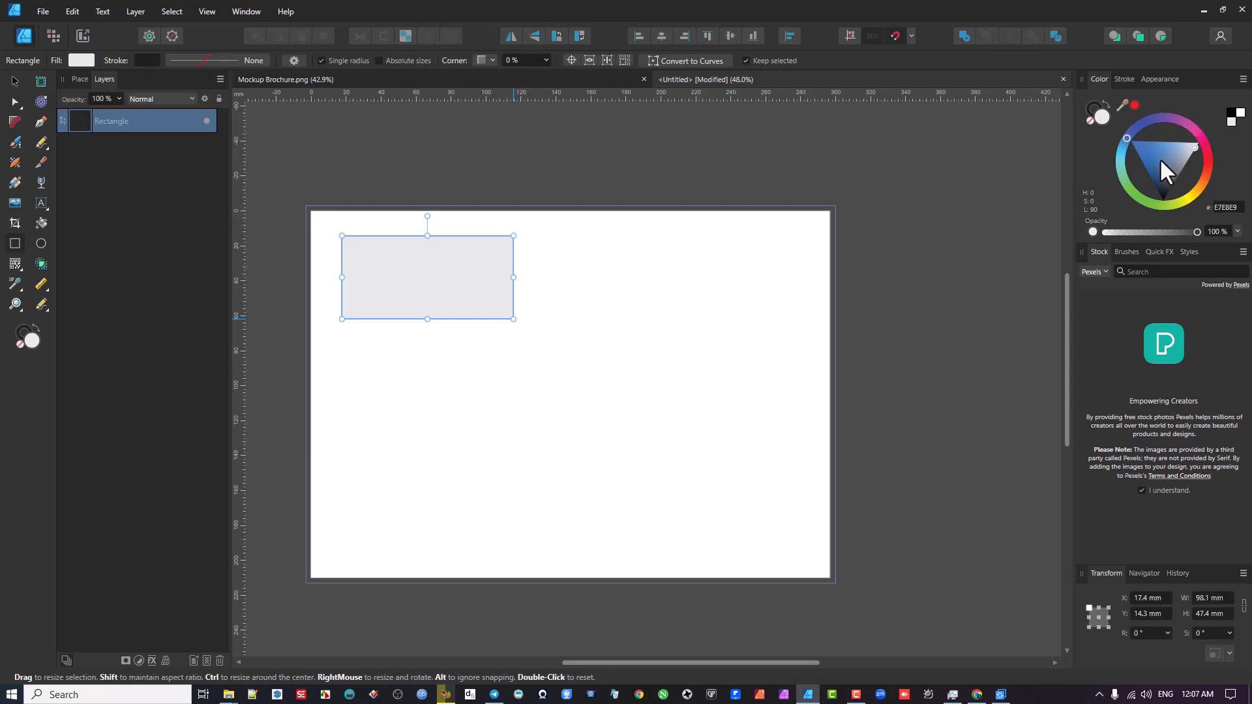
click(1142, 162)
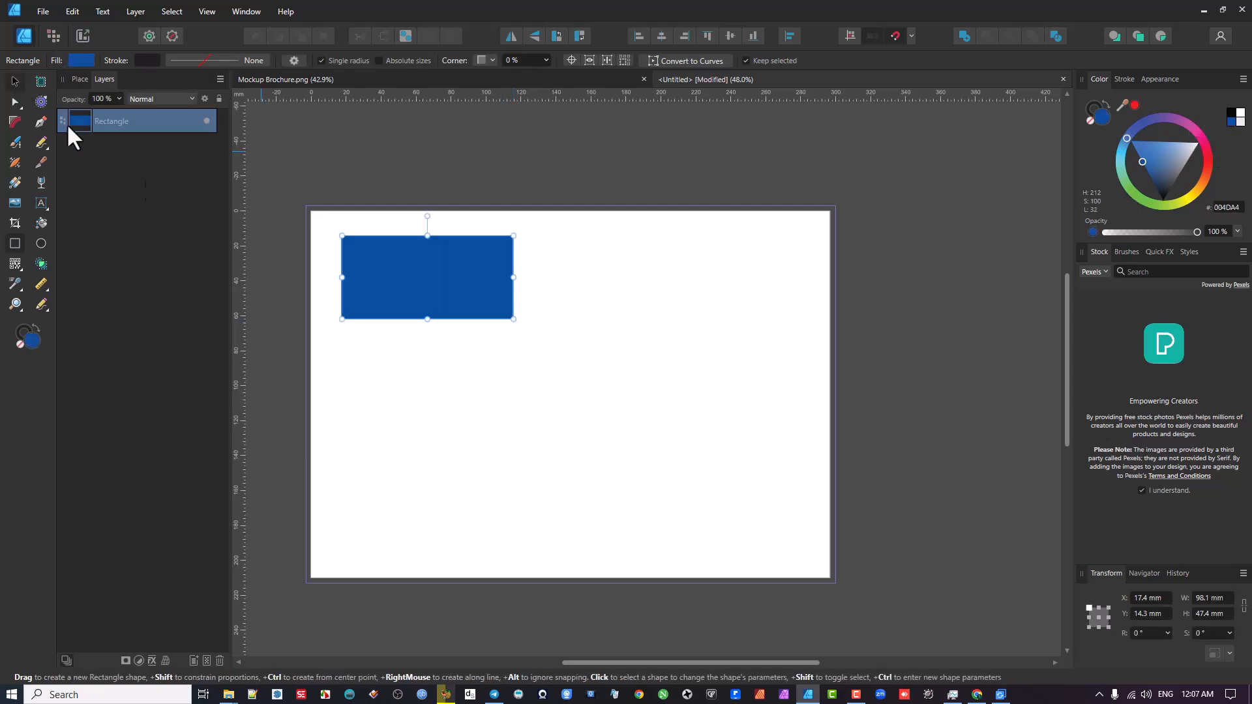
Move the blue rectangle to the page's left edge and stretch its left side past the bleed line to about 107 mm wide
click(15, 81)
drag(408, 292, 321, 252)
scroll(321, 252, up, 4)
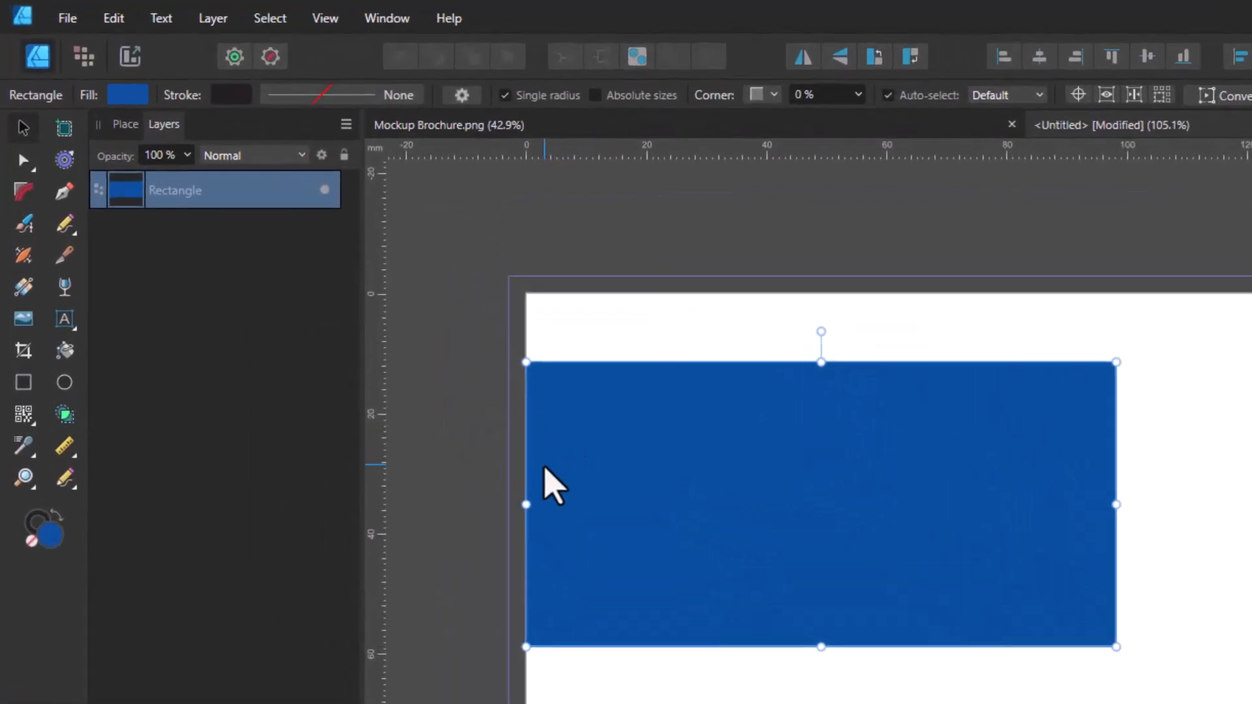
drag(527, 505, 476, 513)
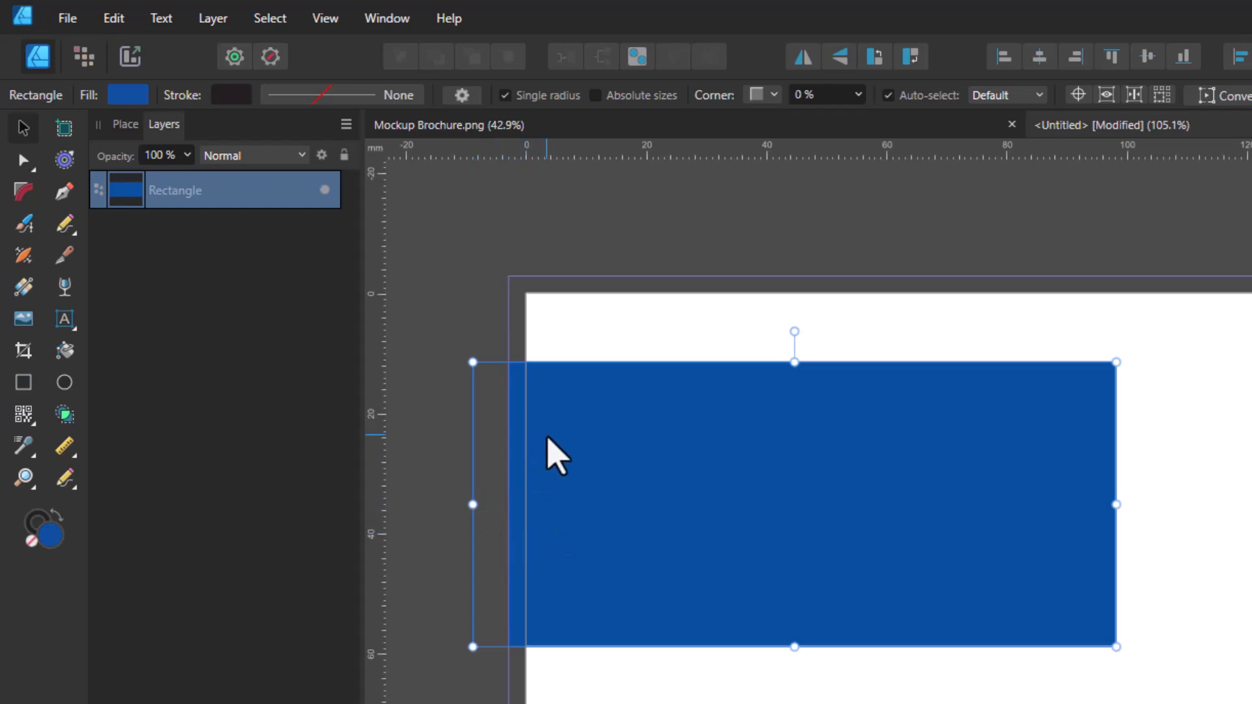
Move the rectangle up over the top bleed line and enlarge it to about 171 × 118 mm
drag(606, 492, 609, 378)
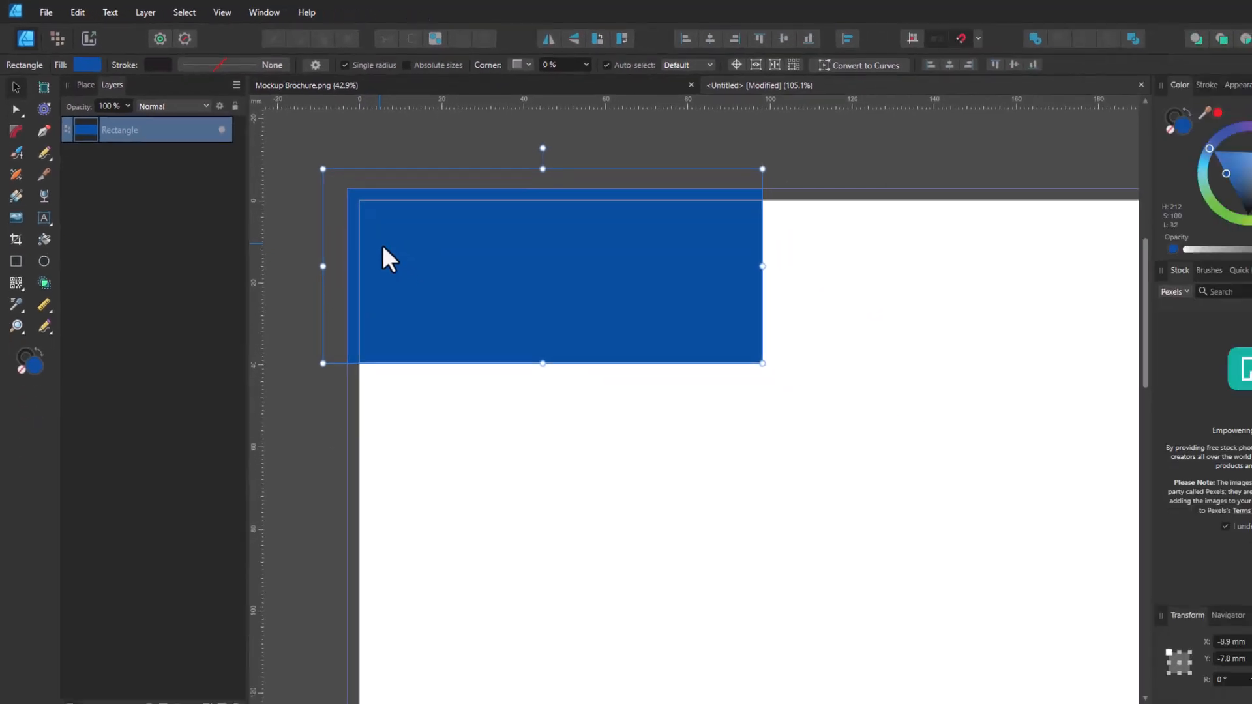
scroll(537, 361, down, 3)
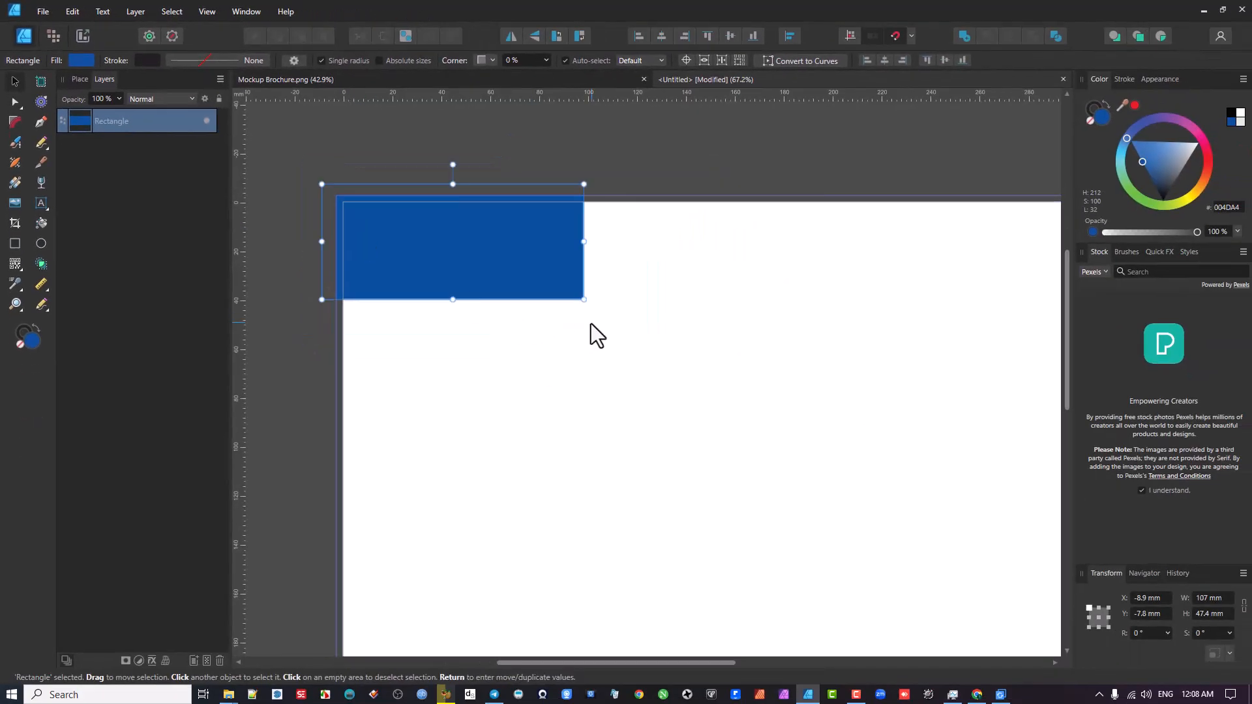
drag(587, 303, 741, 471)
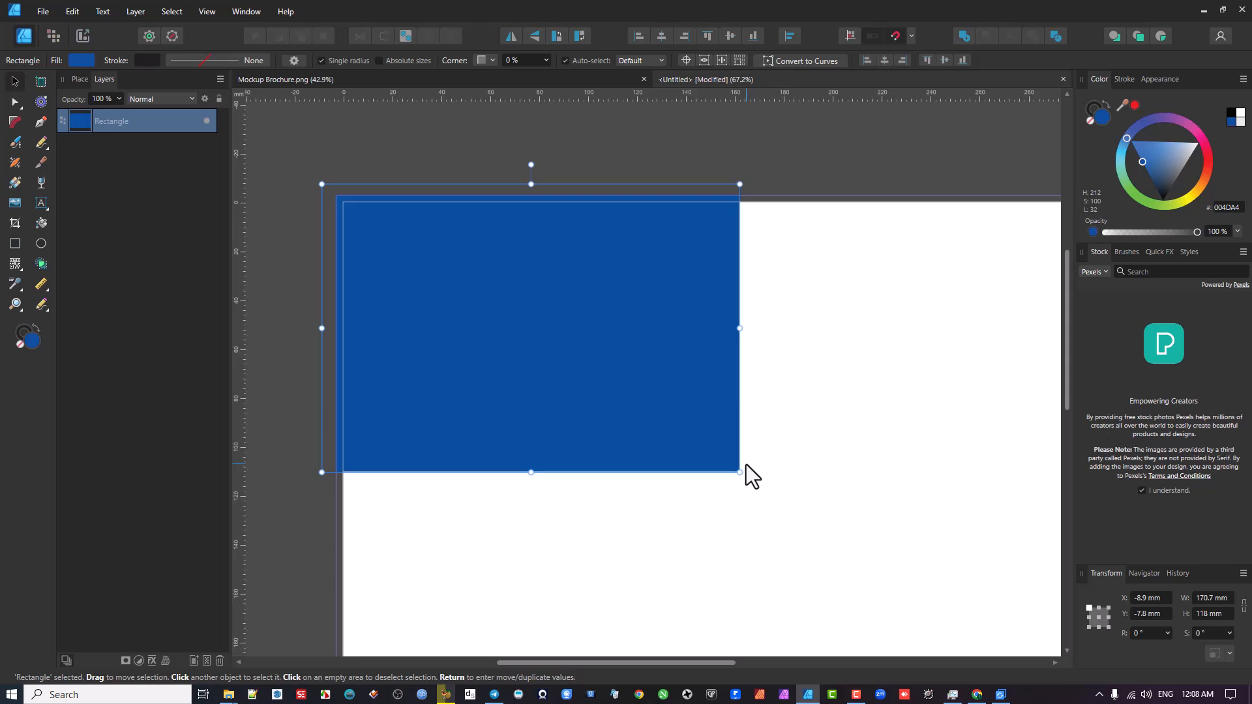
scroll(378, 319, up, 1)
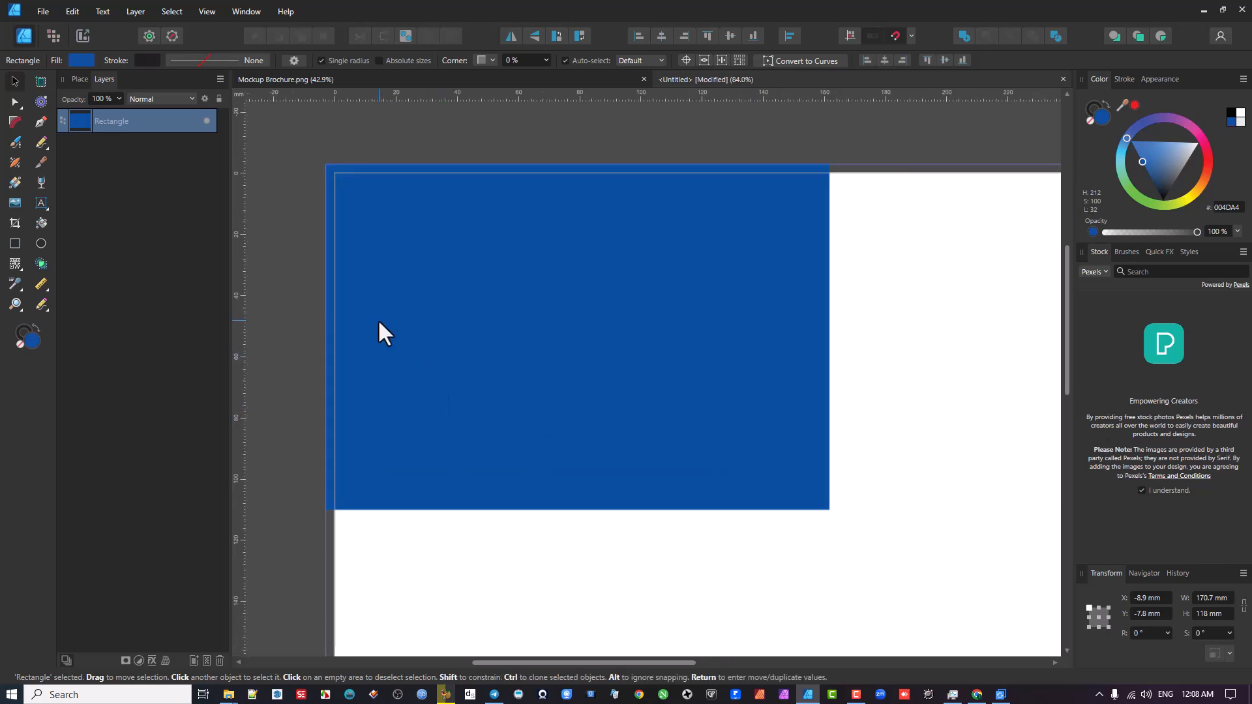
Snap the rectangle to the page's upper-left corner, then shift it outward over the bleed to about X -4.9, Y -3 mm
click(334, 124)
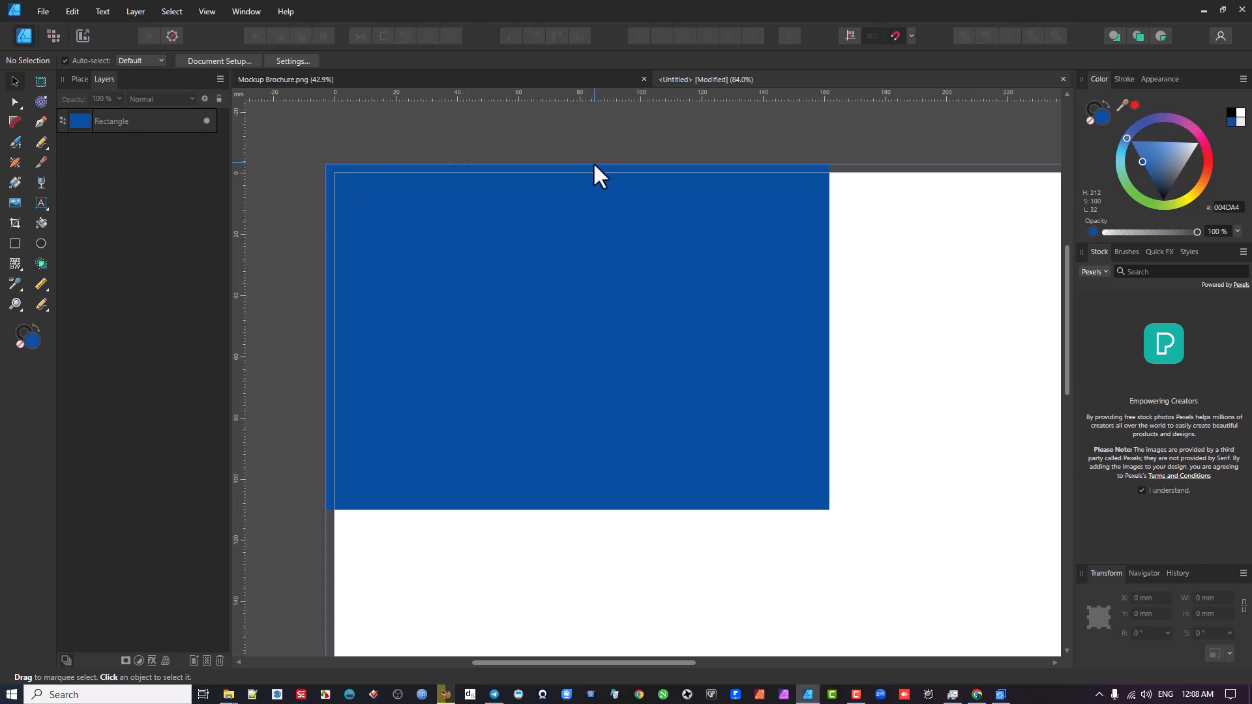
drag(446, 328, 464, 354)
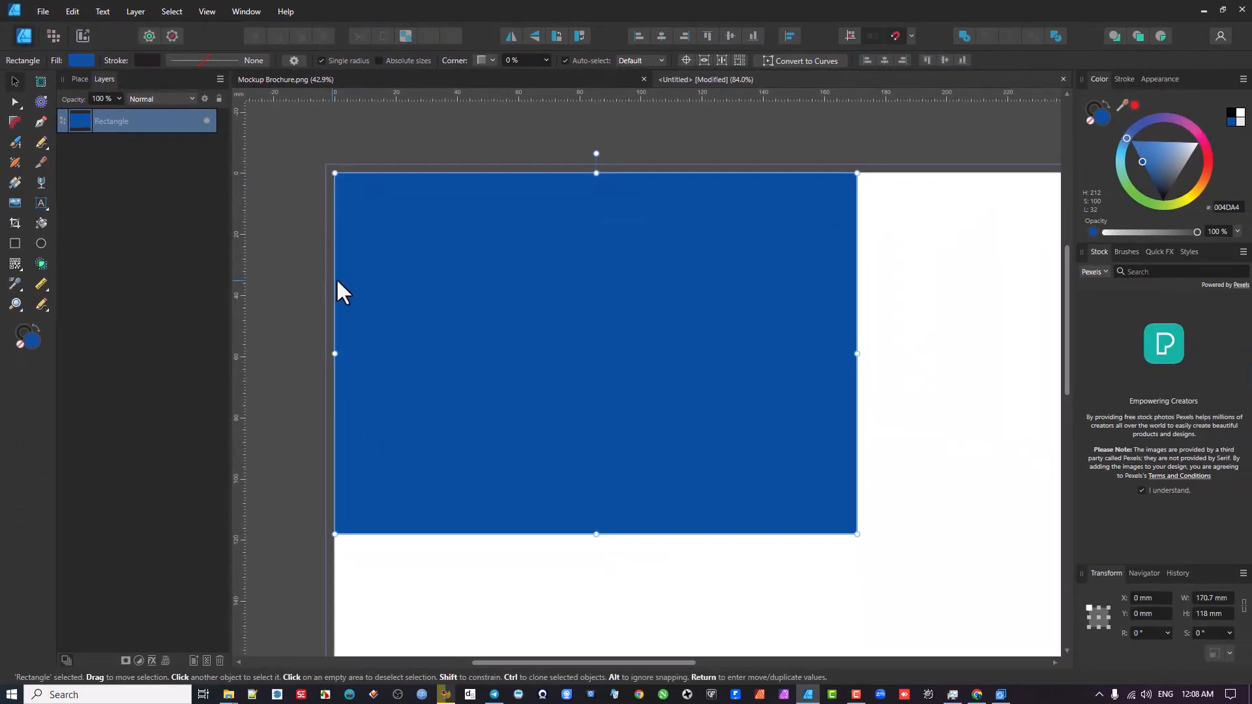
drag(425, 300, 411, 287)
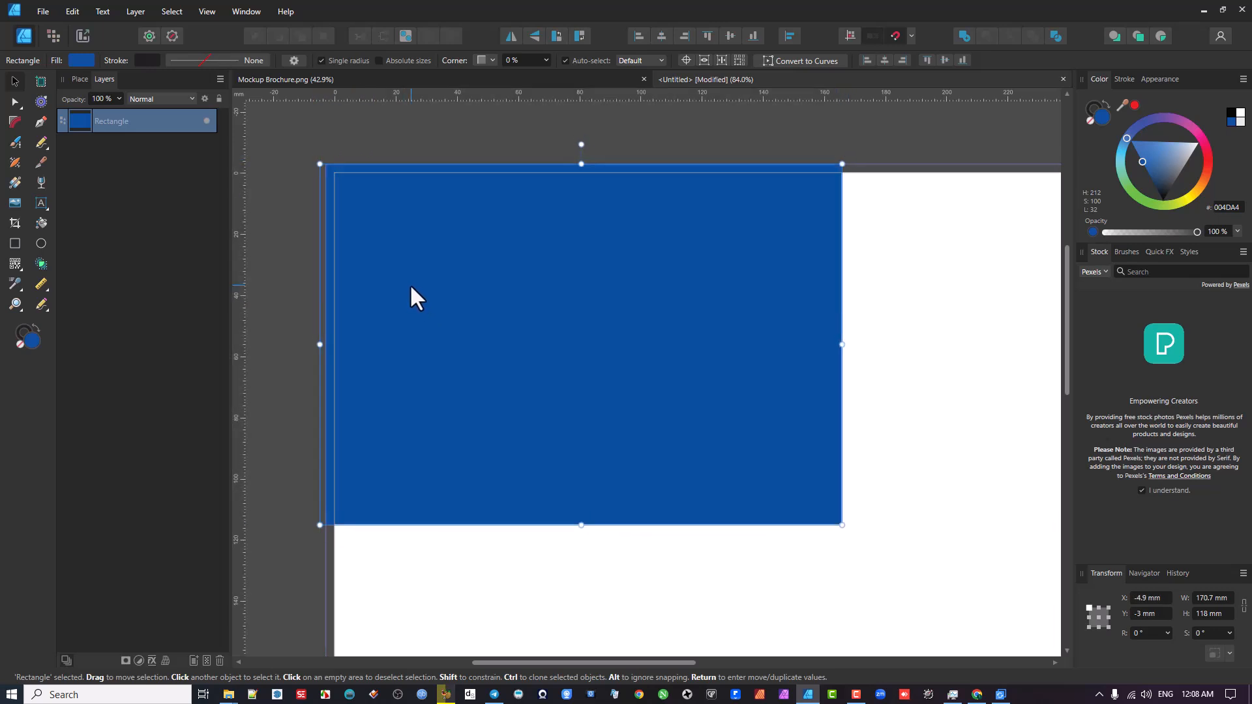
Delete the blue test rectangle from the page
ctrl+scroll(413, 286, down, 5)
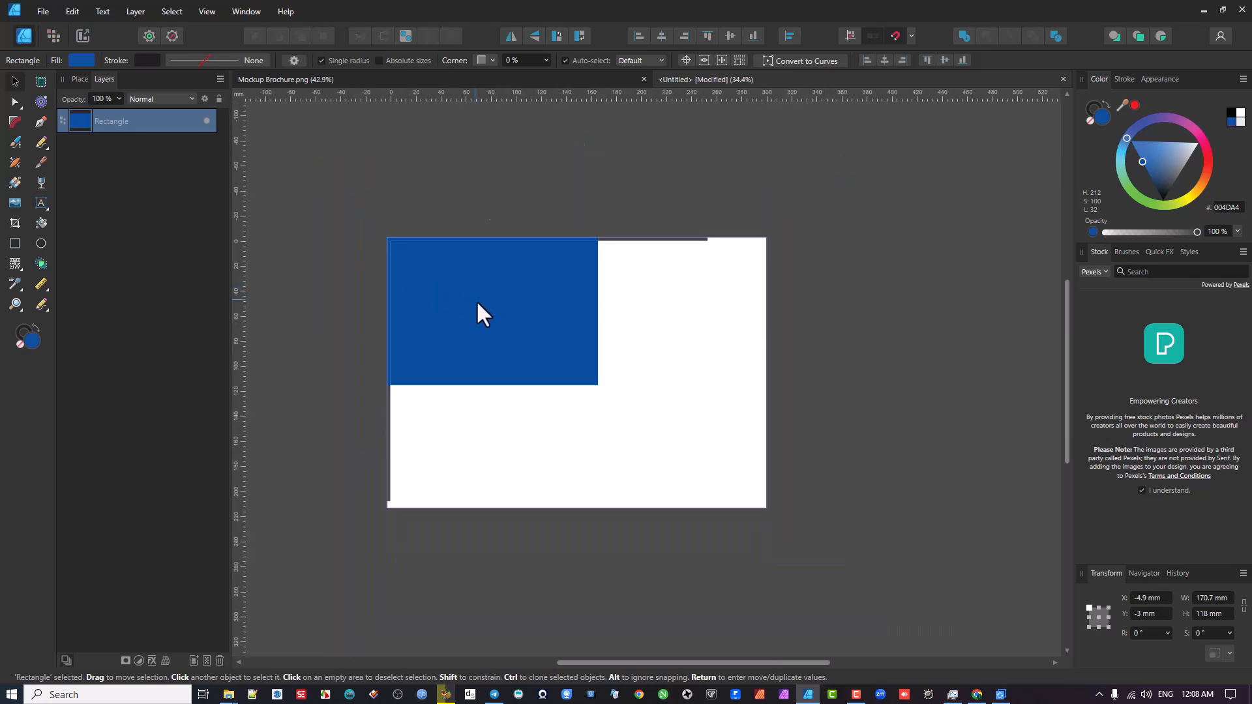
key(Delete)
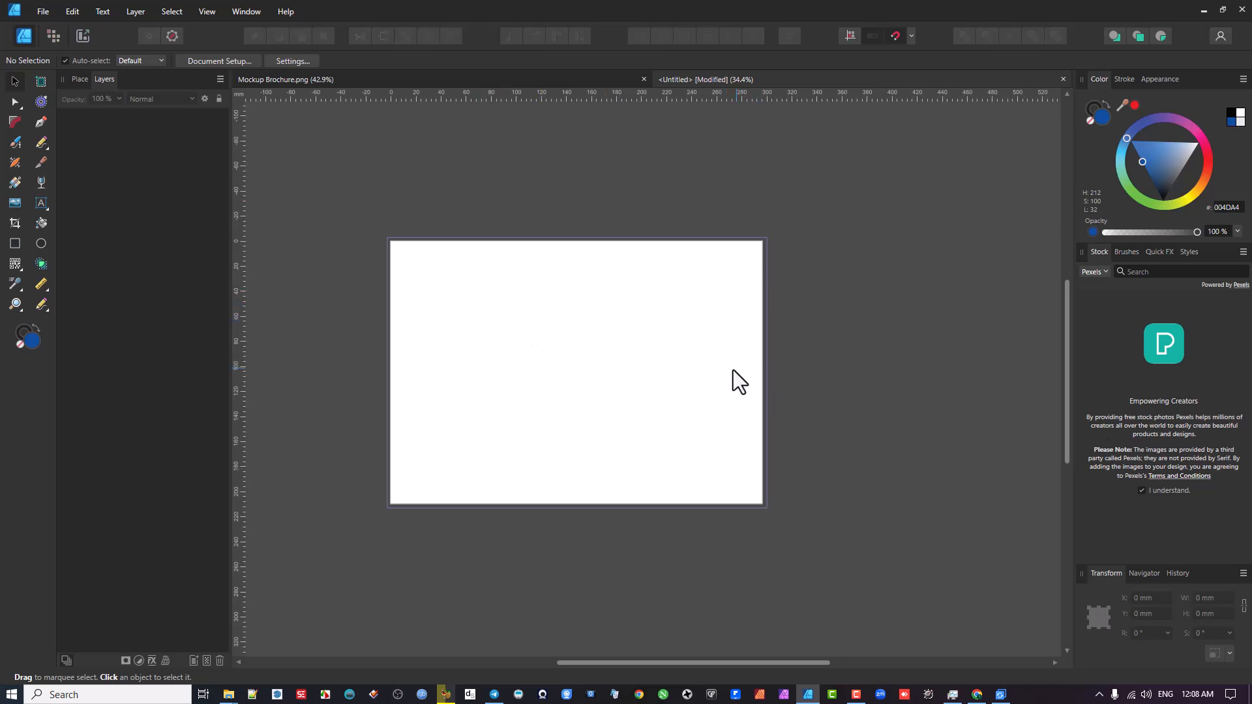
Insert an artboard using the Document size and switch back to the Move tool
click(39, 82)
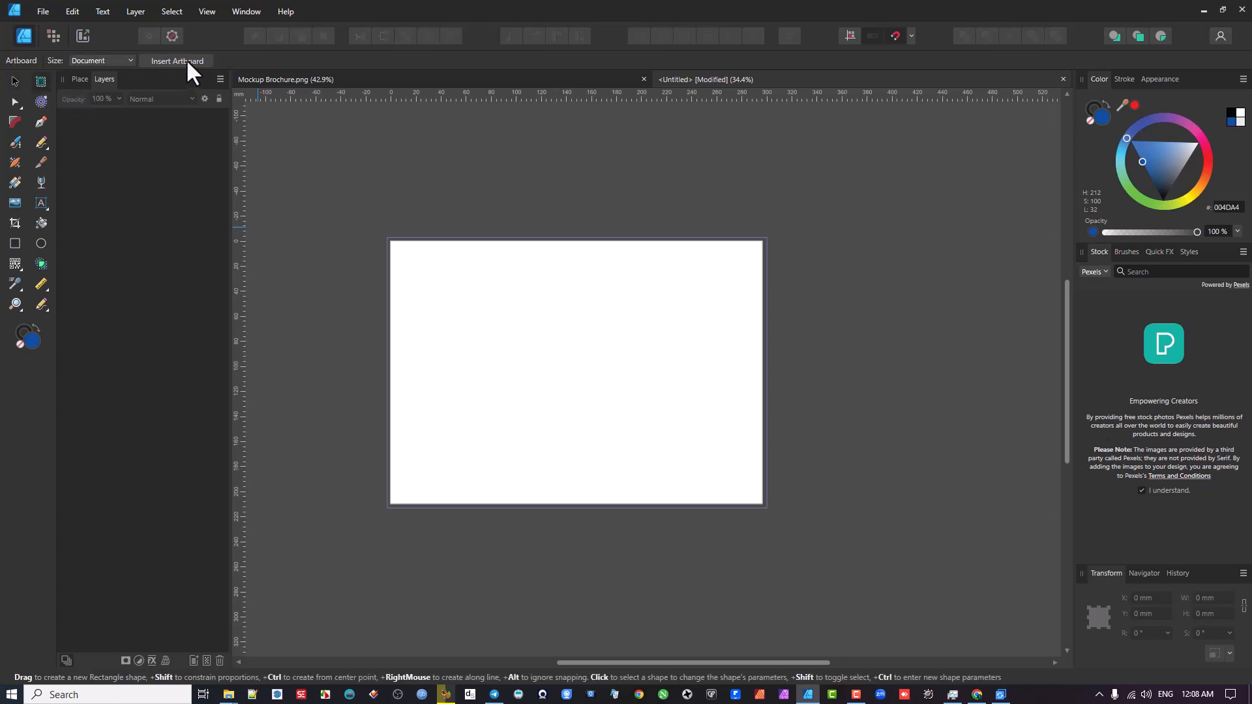
click(178, 60)
click(13, 79)
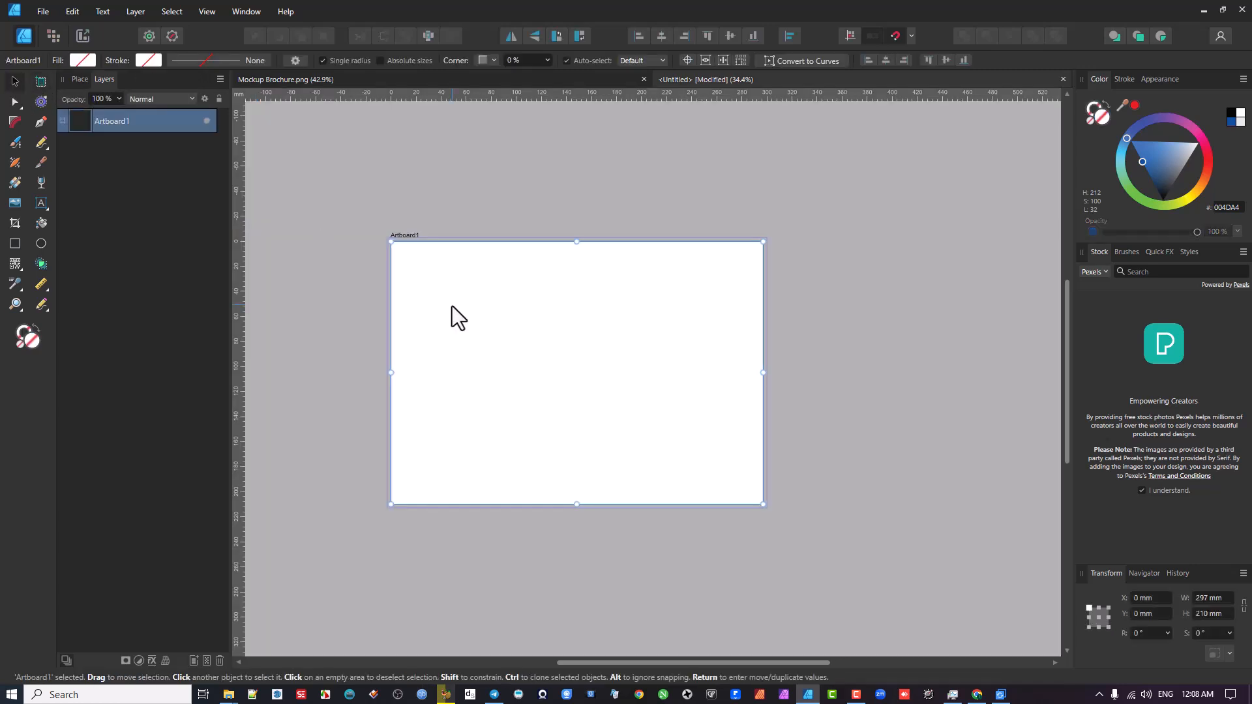
Rename the artboard to "Front ZFold"
double_click(405, 235)
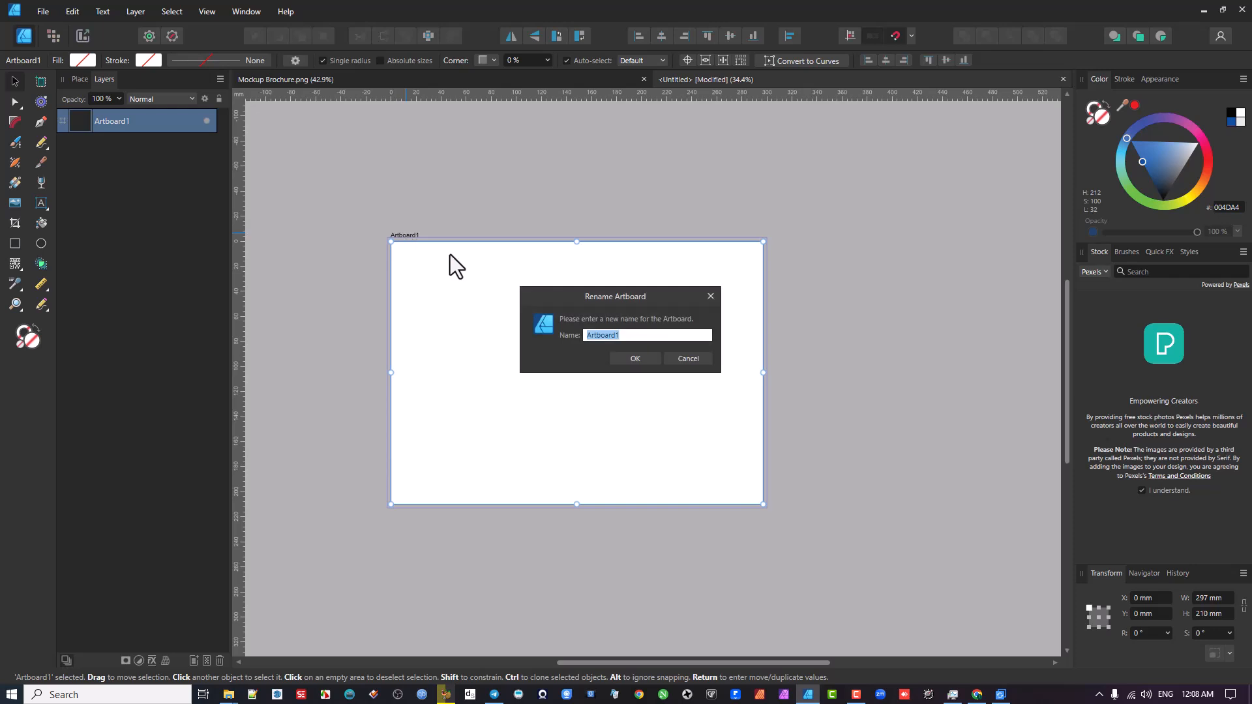
text(Front )
text(ZFold)
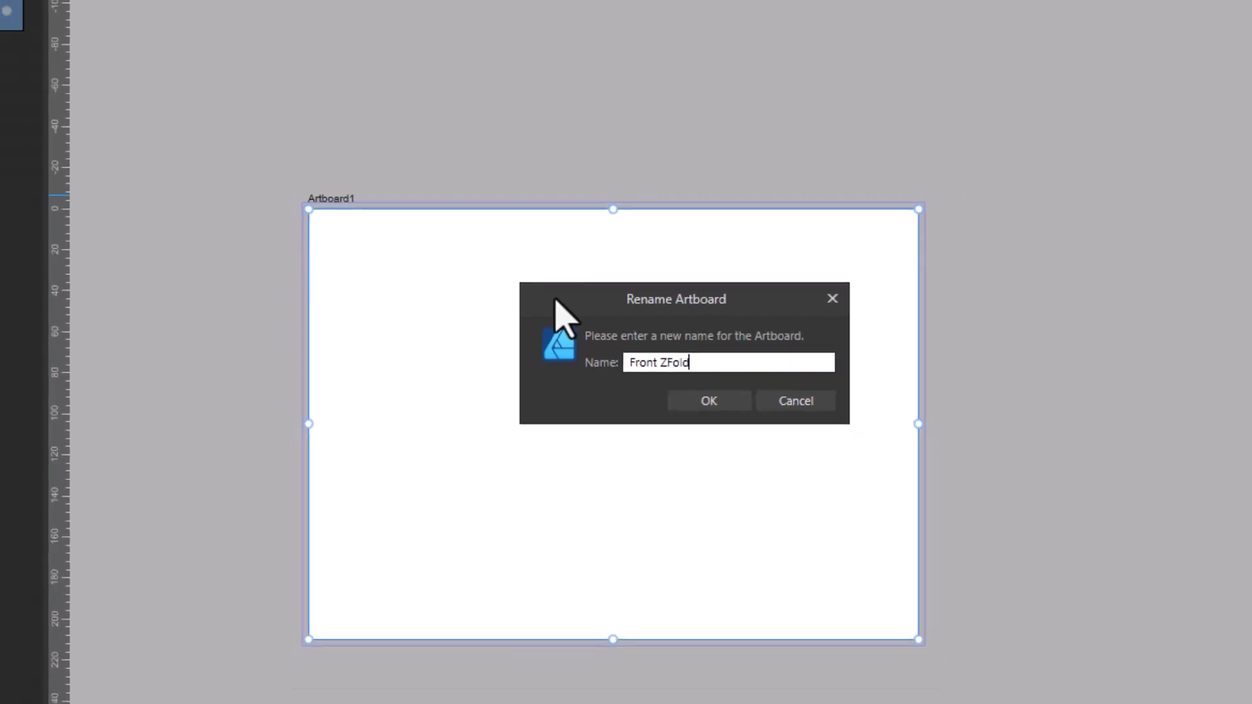
key(Return)
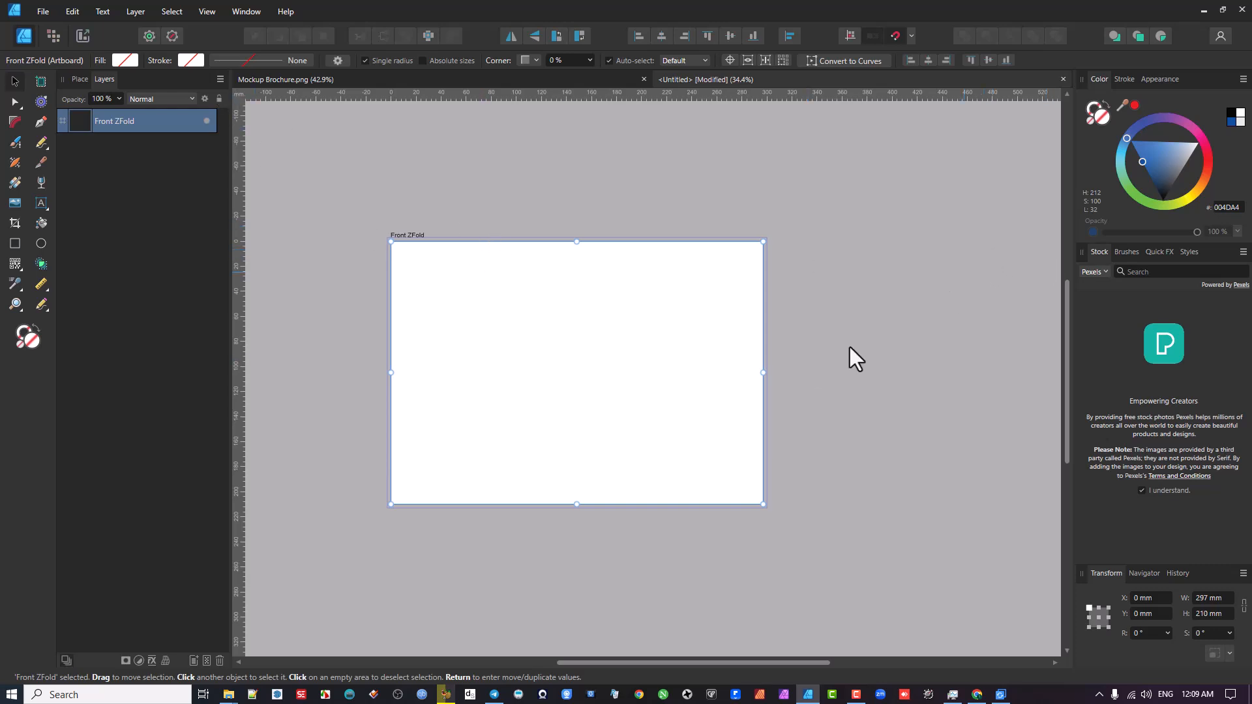
Duplicate the Front ZFold artboard to its right, level with the original and about 39 mm apart
scroll(664, 338, right, 2)
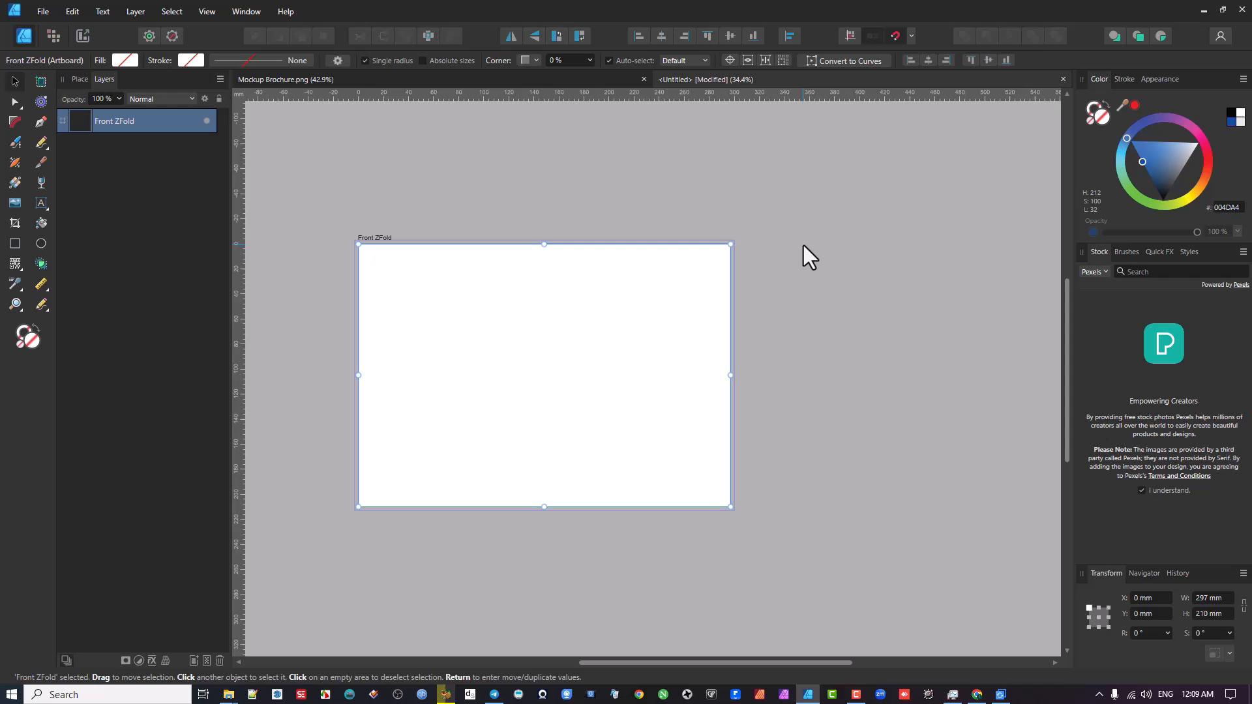
scroll(716, 248, down, 1)
drag(711, 247, 592, 255)
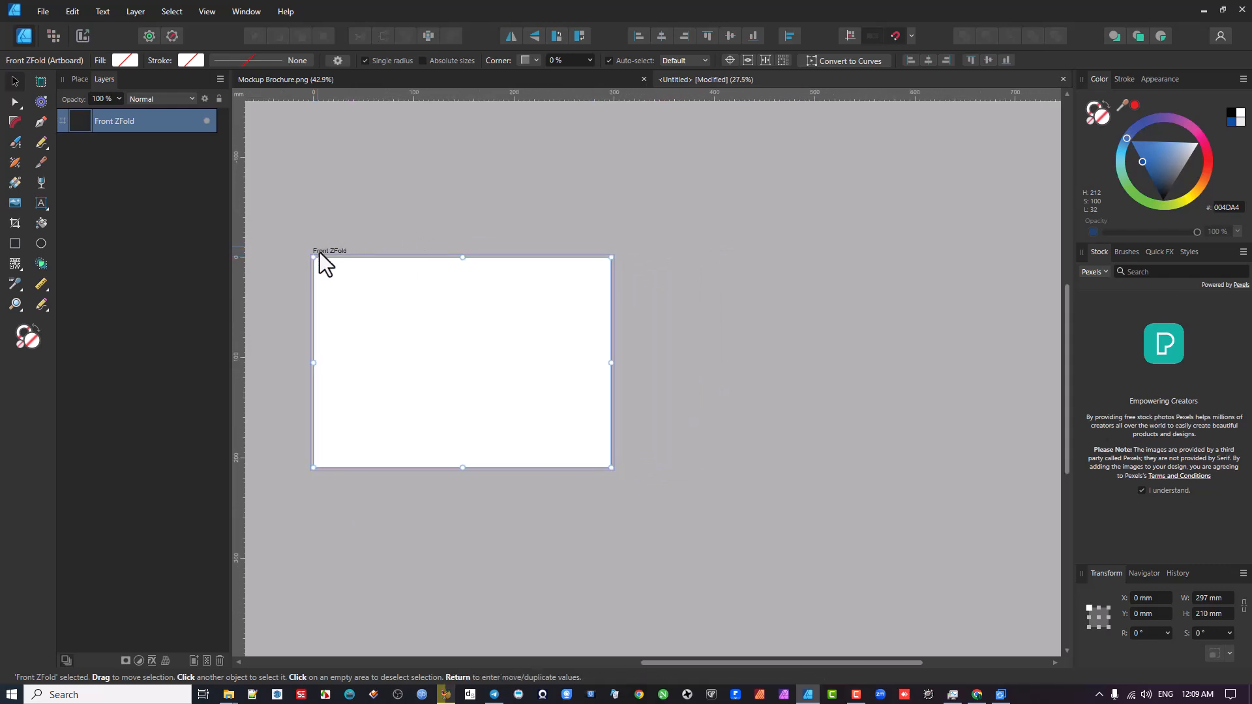
drag(321, 251, 652, 249)
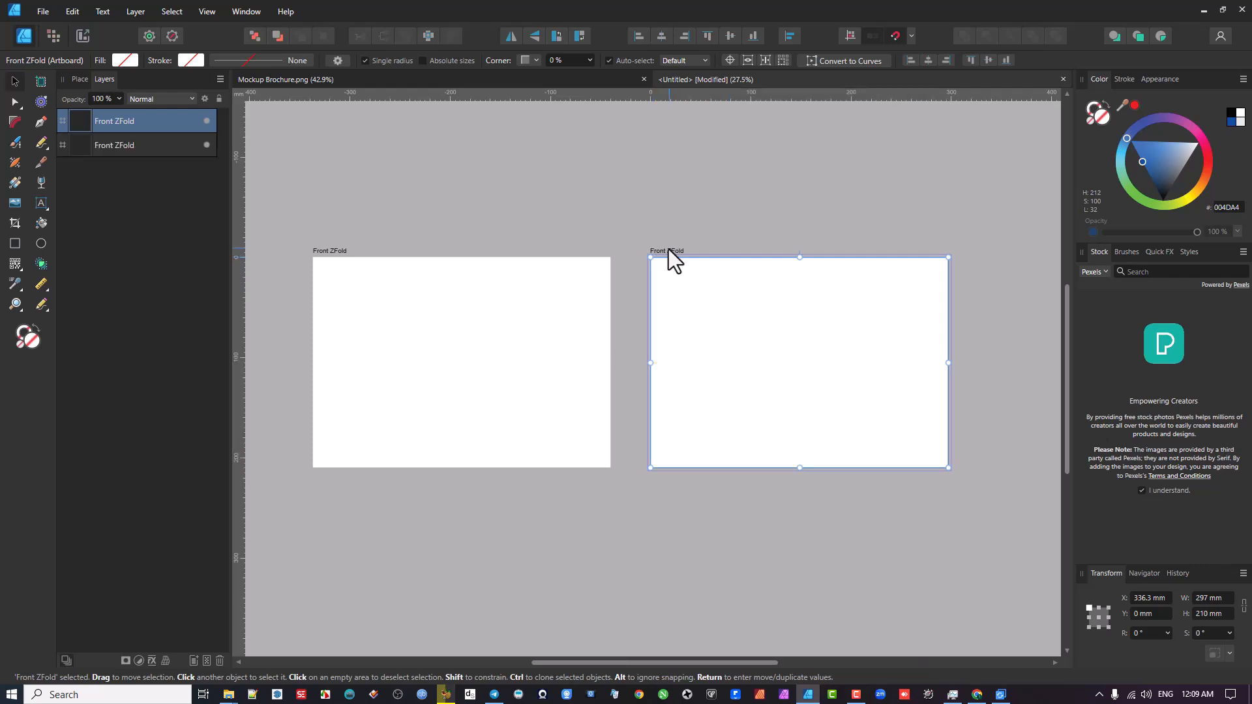
Rename the duplicated artboard to "Back Zfold"
double_click(669, 249)
click(632, 336)
key(BackSpace)
key(BackSpace)
key(BackSpace)
key(BackSpace)
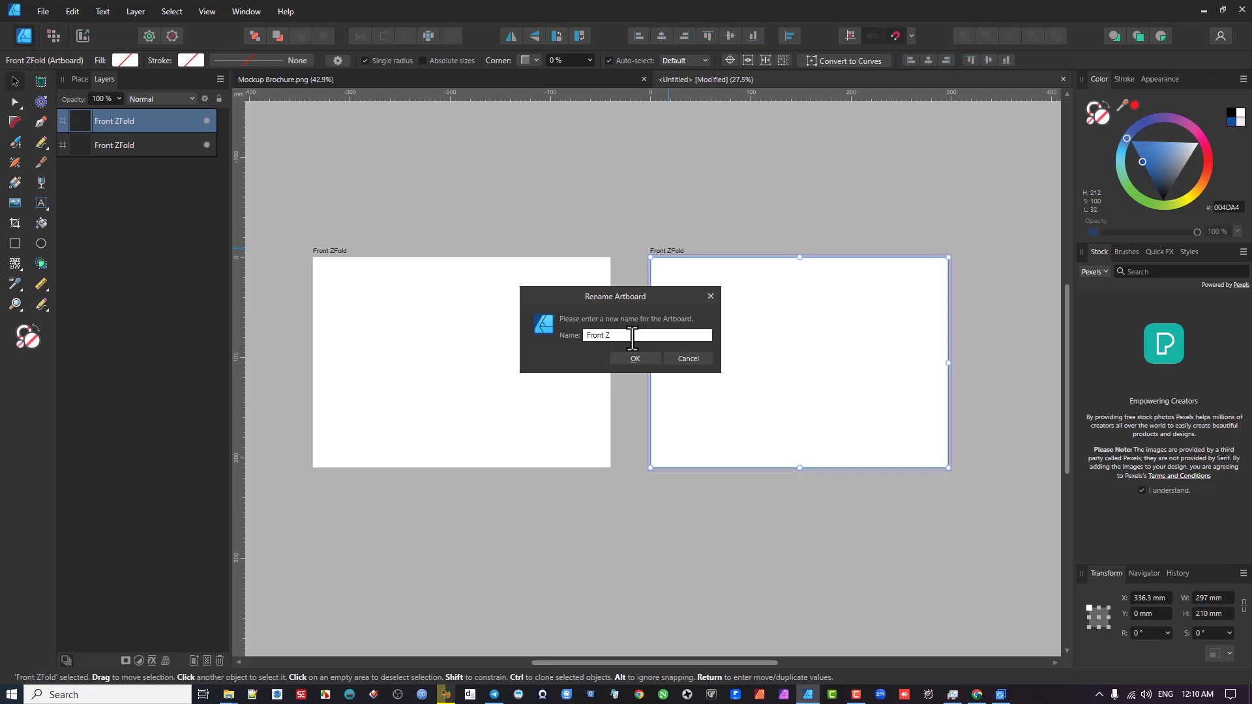
text(fold)
key(Home)
key(Right)
key(Right)
key(Right)
key(Delete)
key(Delete)
key(BackSpace)
key(BackSpace)
key(BackSpace)
text(Back)
key(Return)
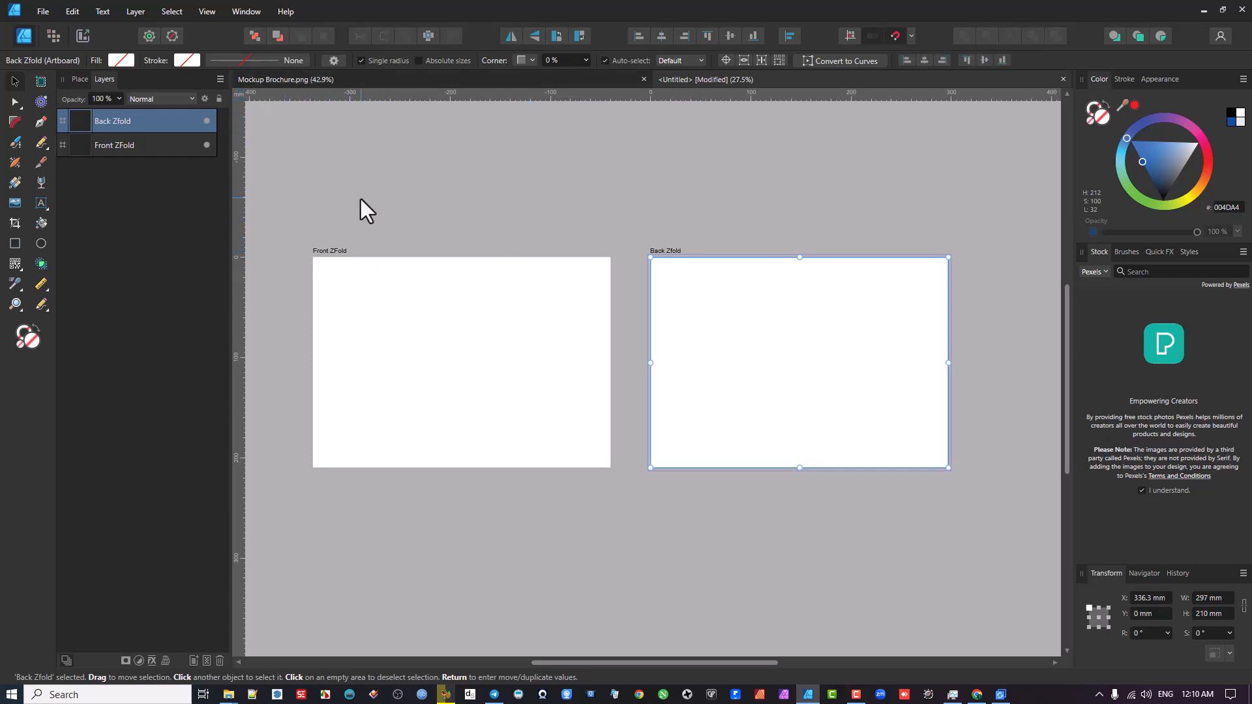
drag(361, 198, 400, 213)
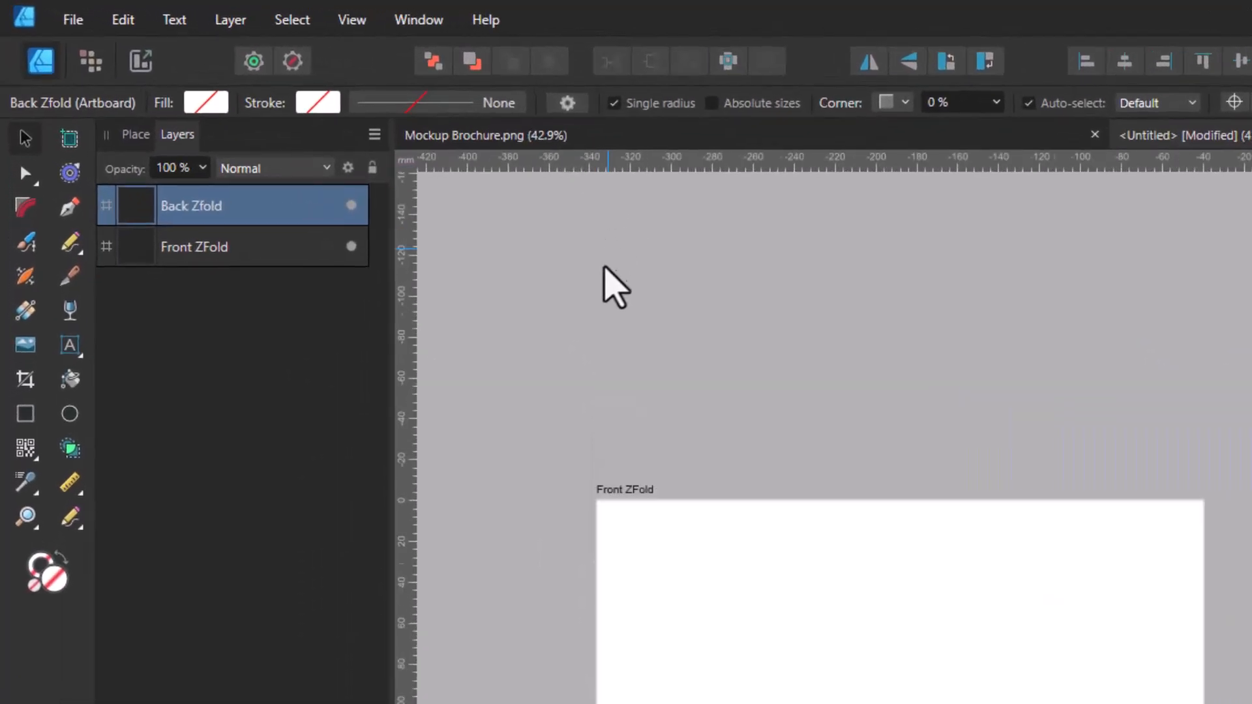
scroll(596, 268, up, 2)
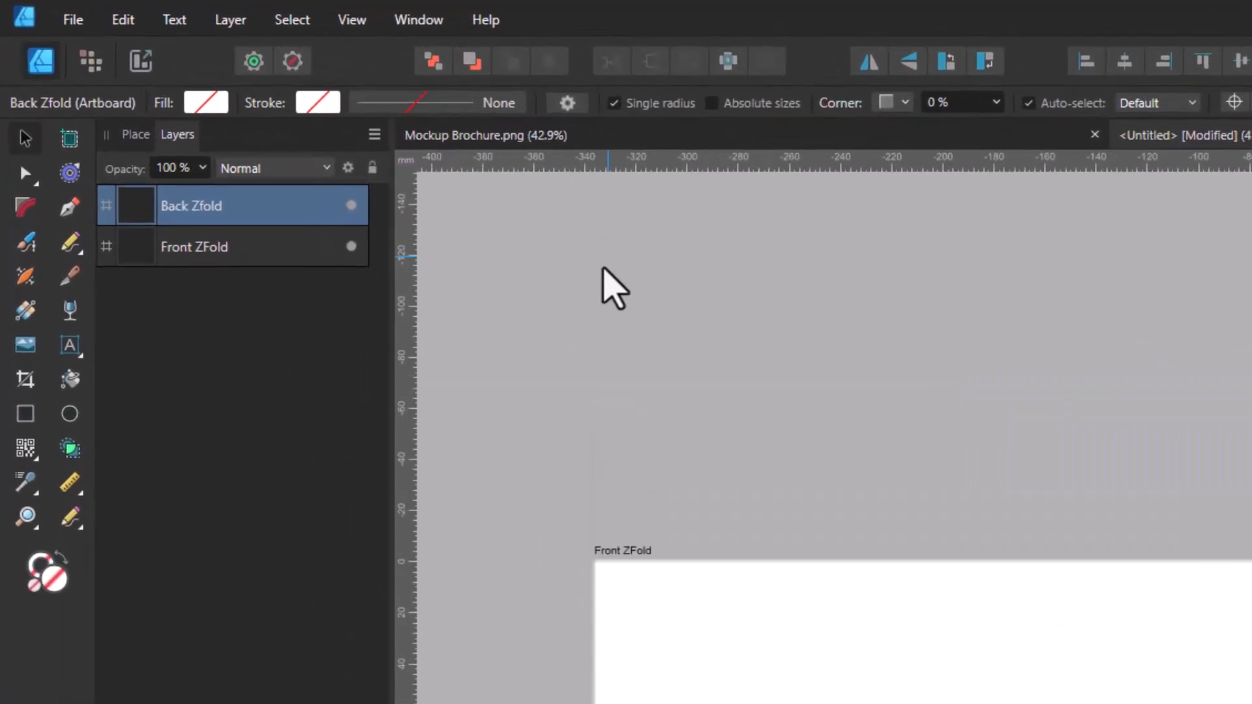
Select the Front ZFold artboard on the canvas
scroll(587, 271, down, 4)
scroll(579, 272, up, 4)
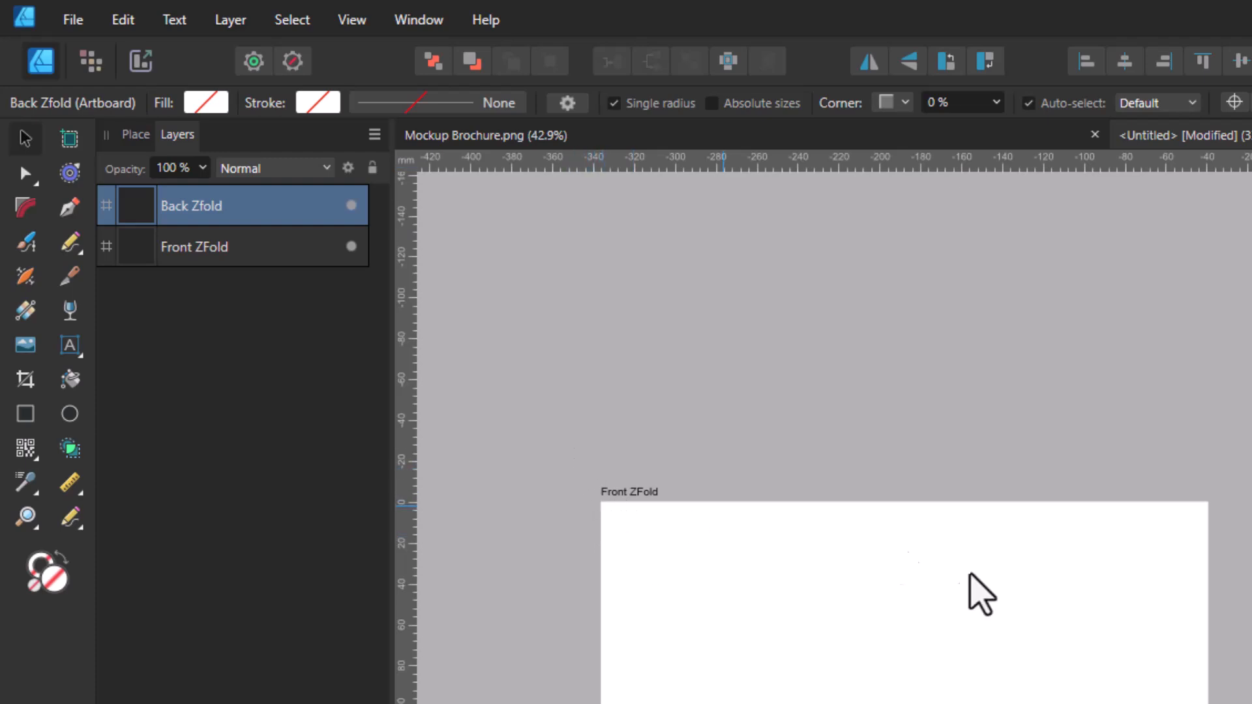
click(652, 491)
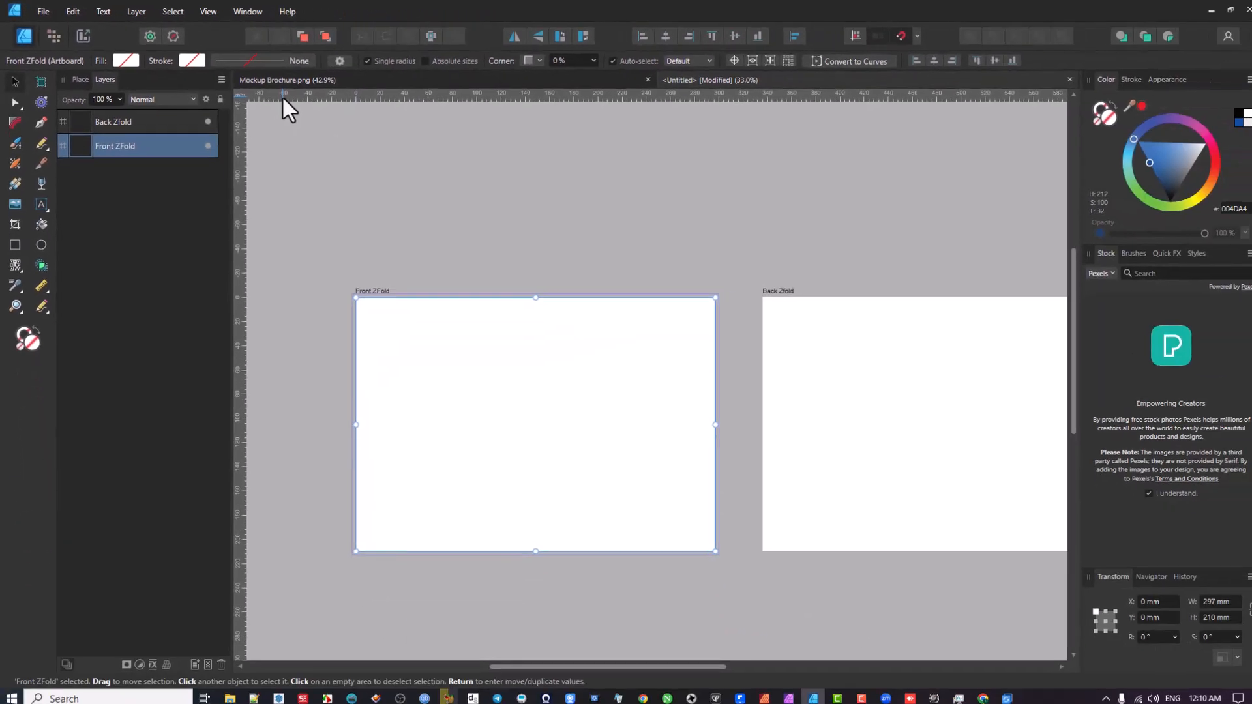
Hide the rulers and show them again, and locate the Show Rulers option
key(g)
key(v)
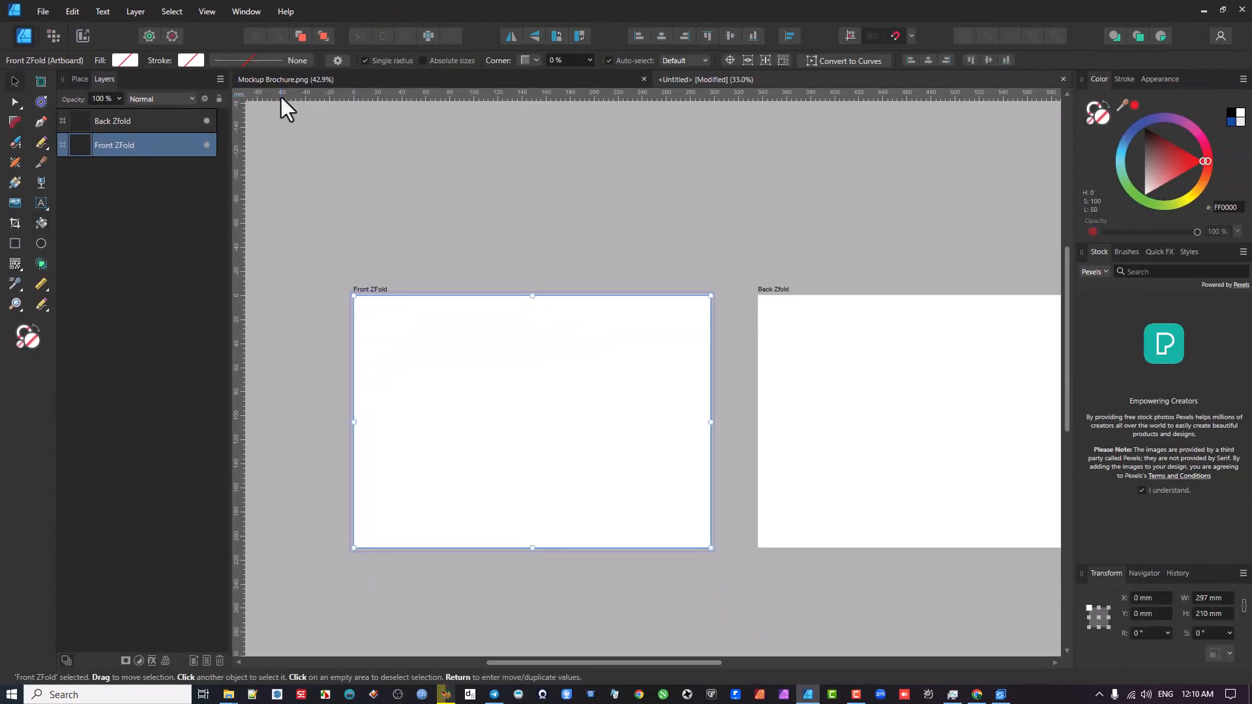
key(ctrl+r)
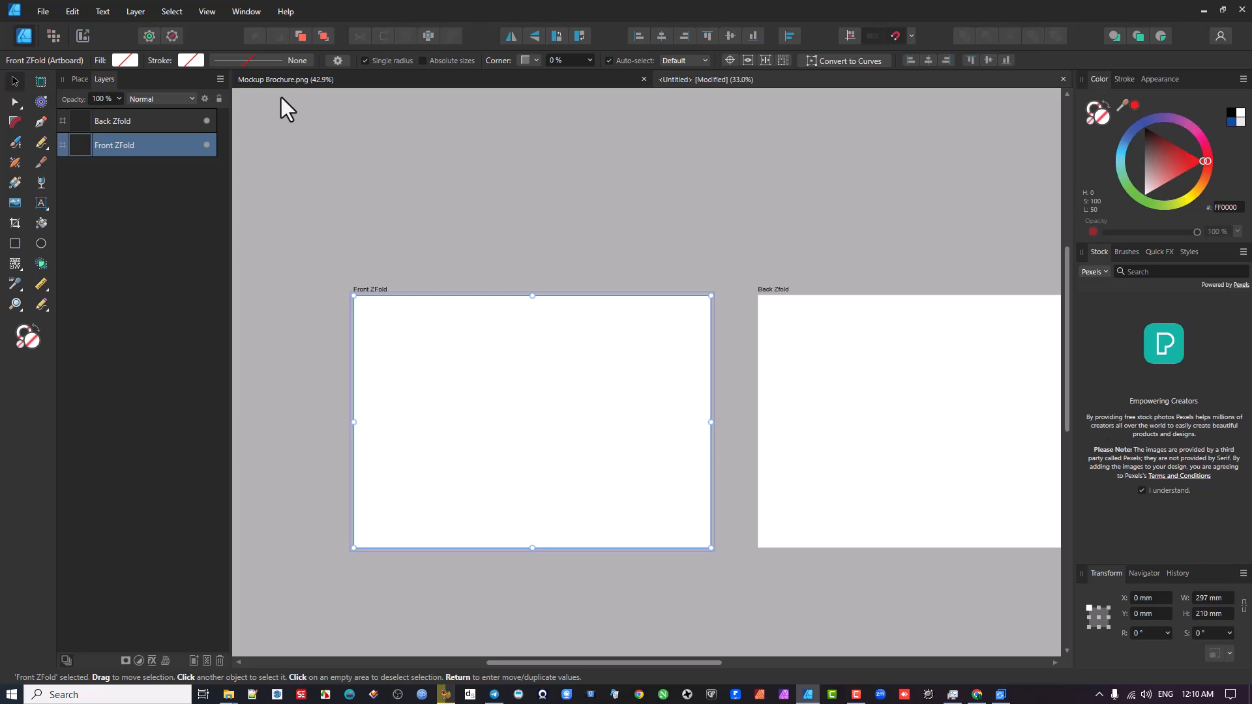
key(ctrl+r)
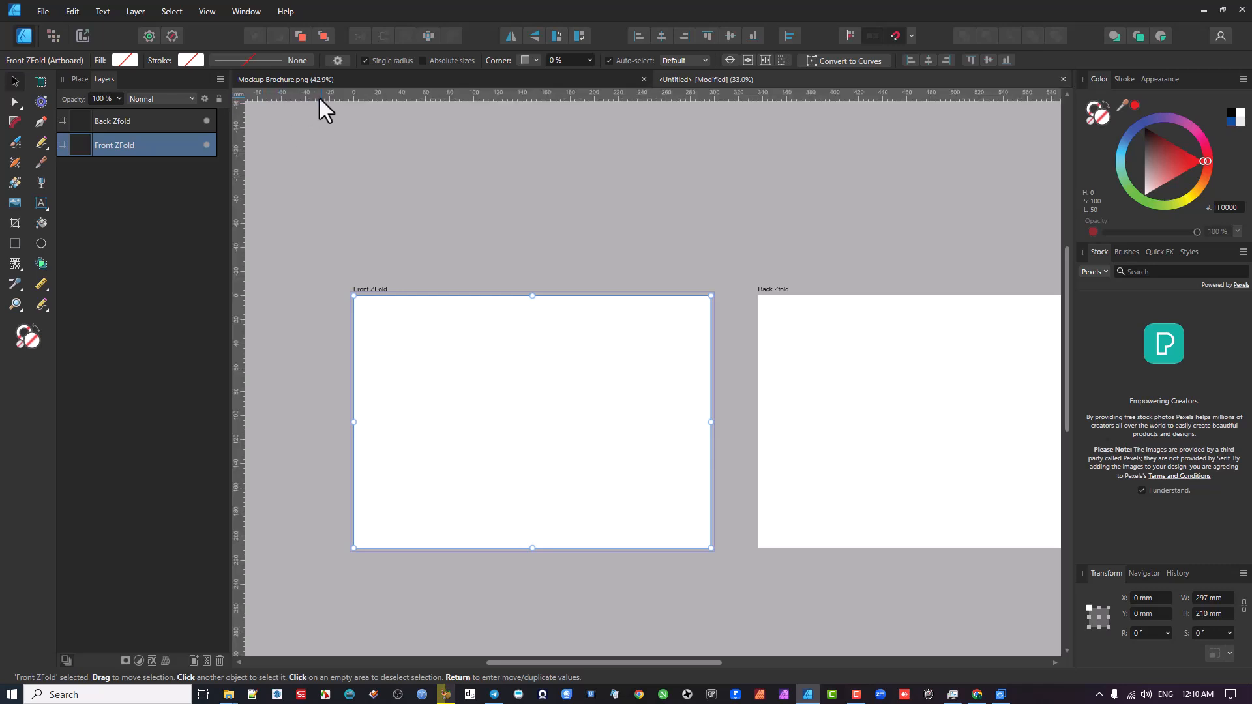
click(239, 11)
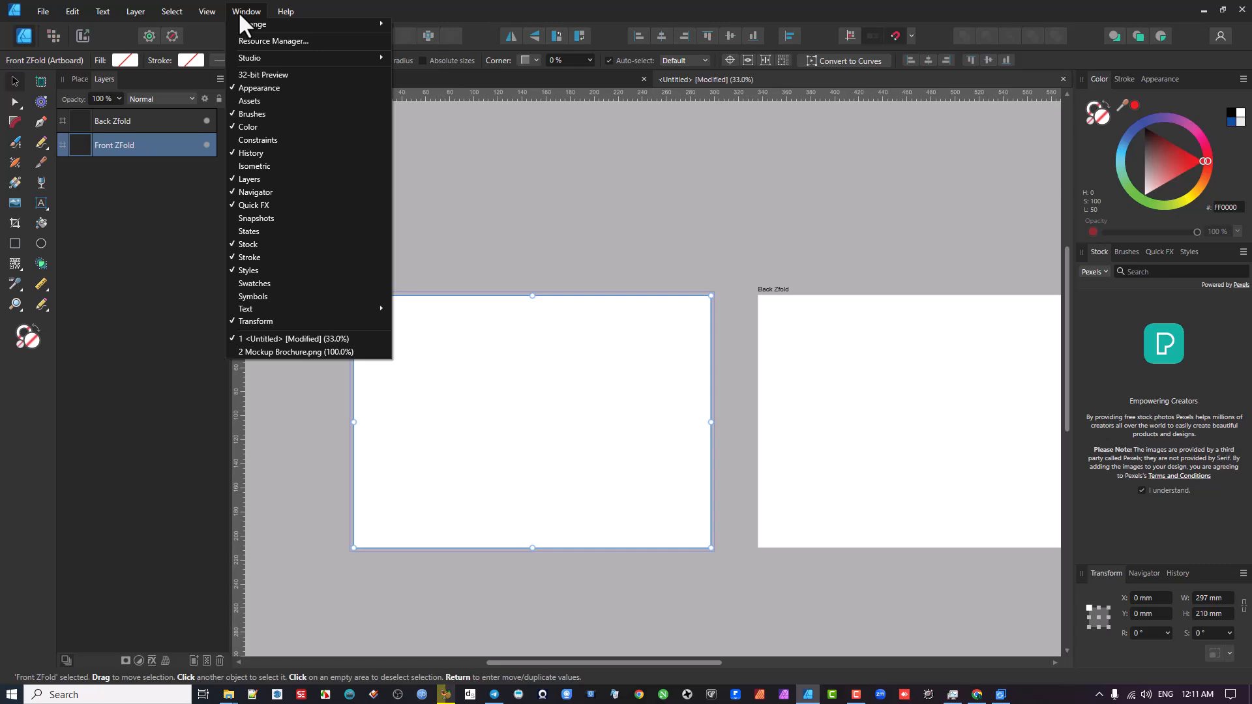
mouse_move(208, 13)
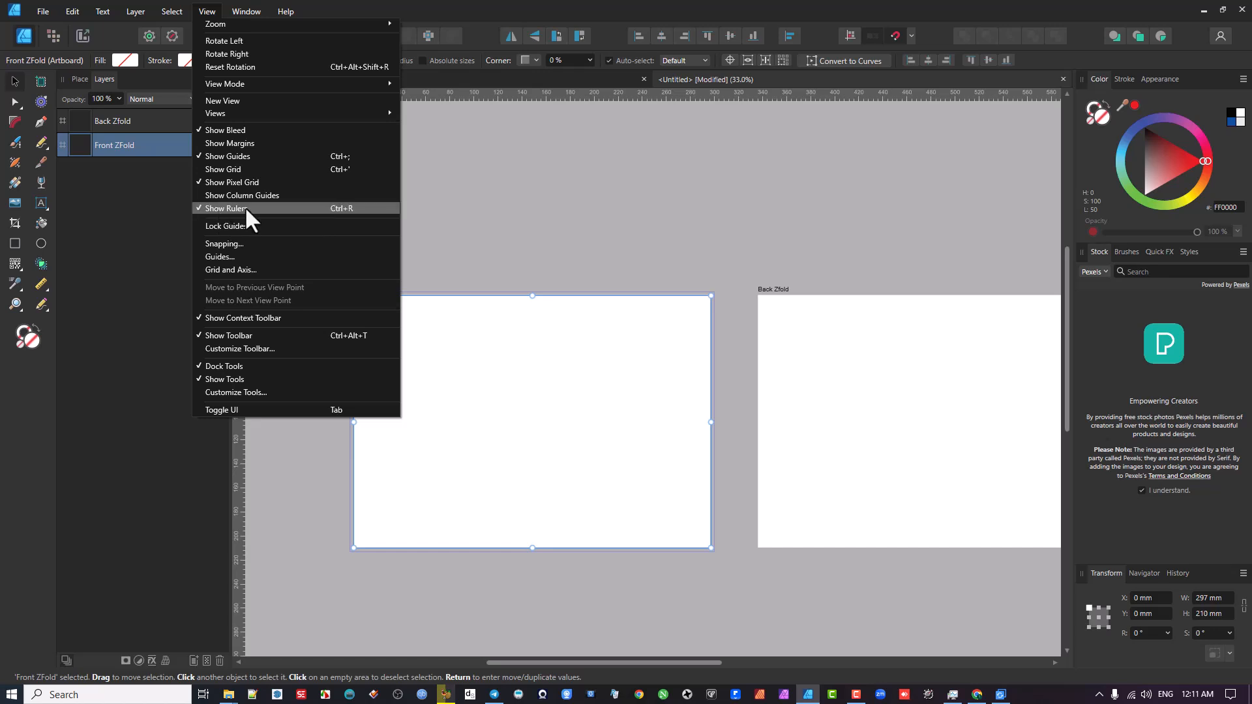
Clear the selection and pull two vertical ruler guides onto the Front ZFold artboard, at about 48 mm and 153 mm
click(502, 194)
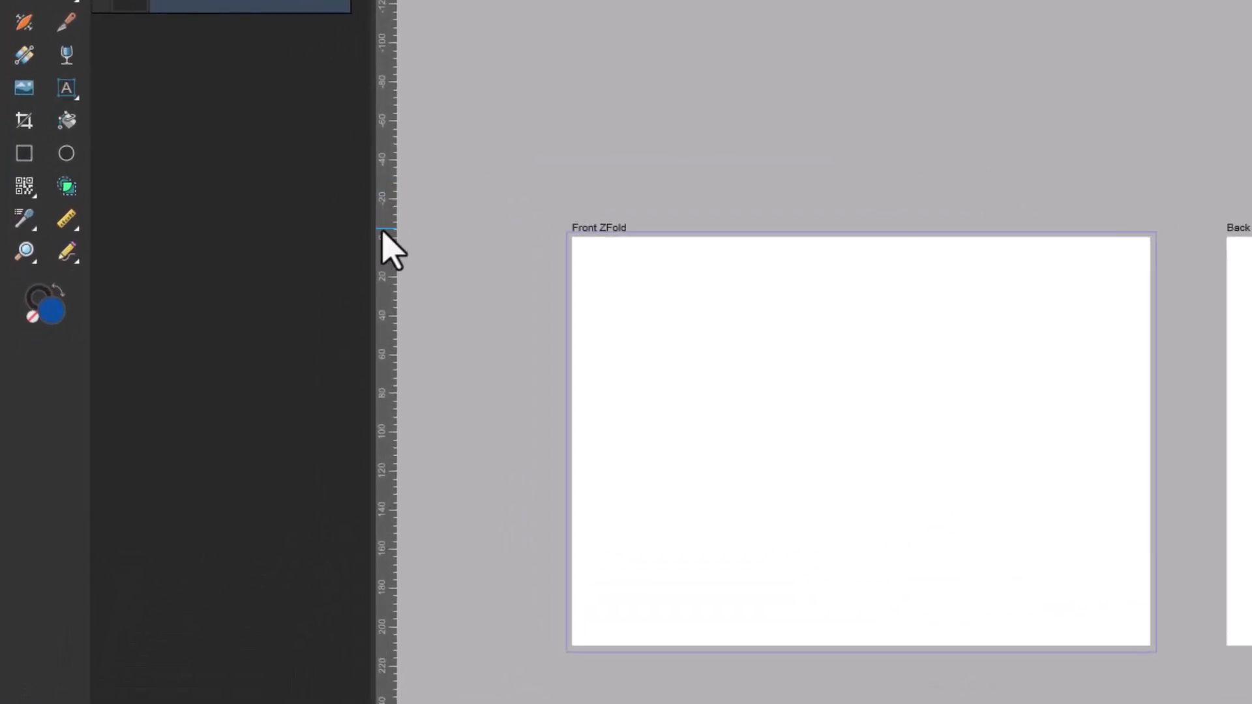
drag(384, 234, 665, 235)
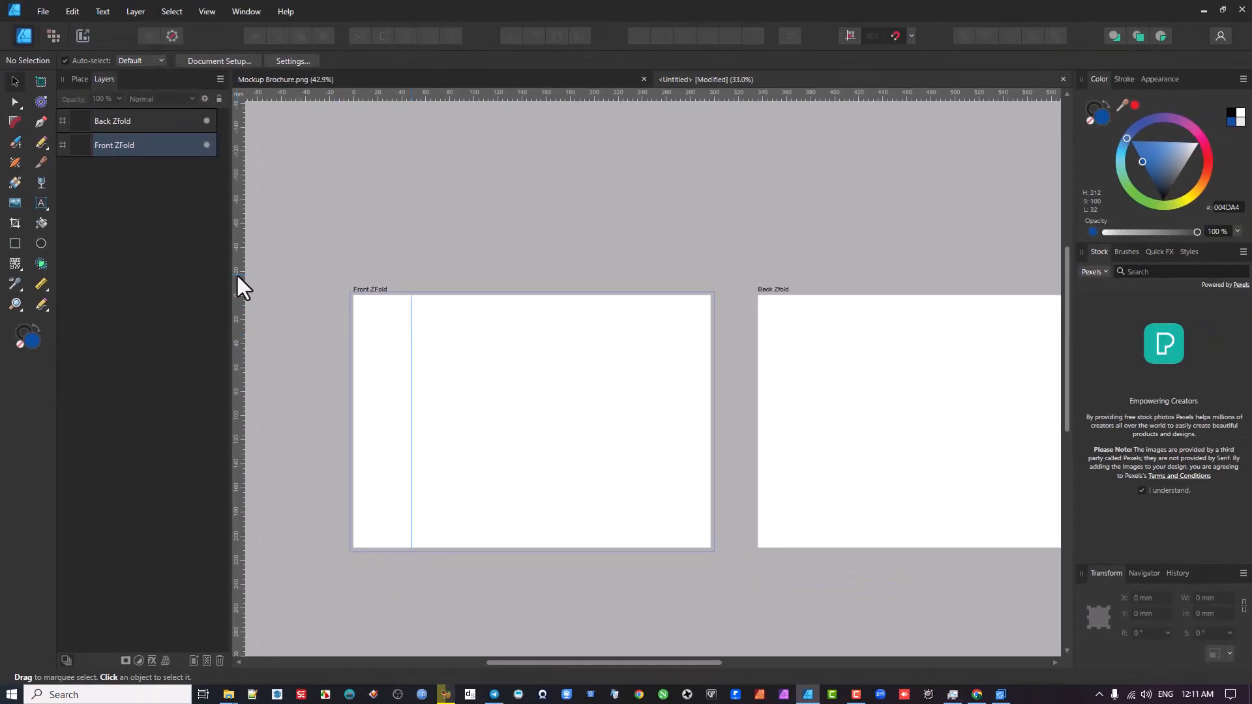
drag(237, 275, 535, 335)
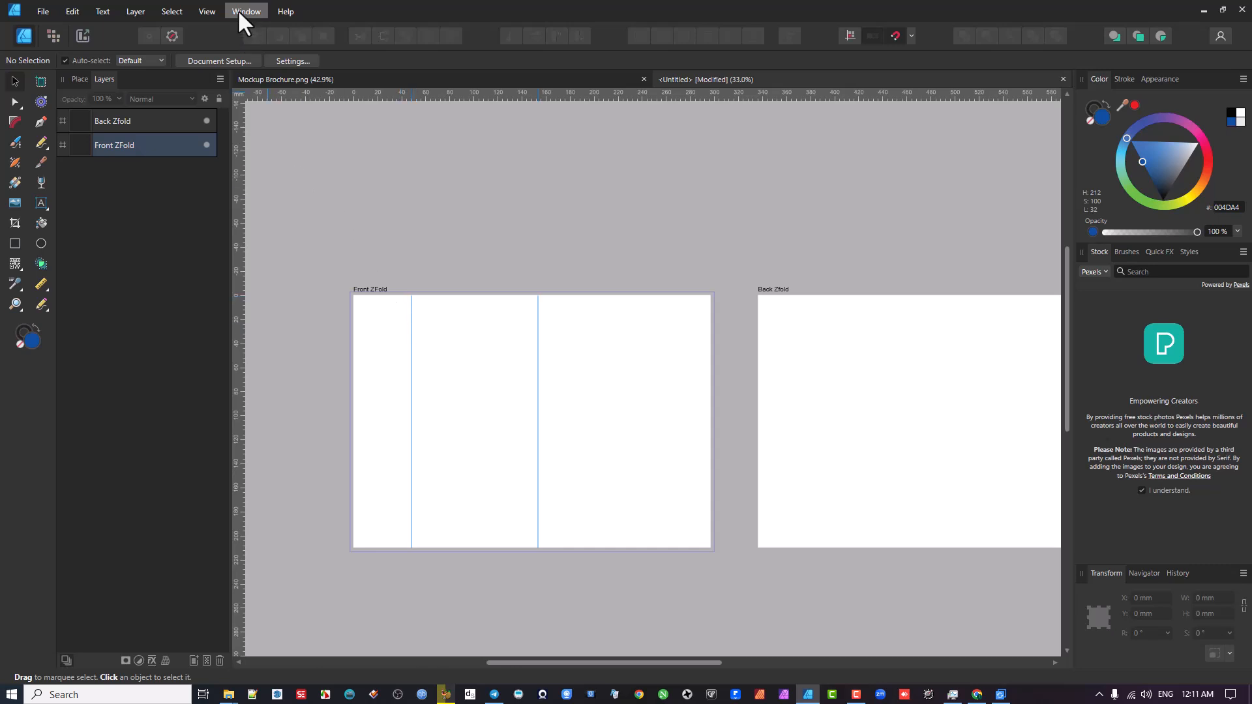
Turn the display of guides off and back on
click(210, 10)
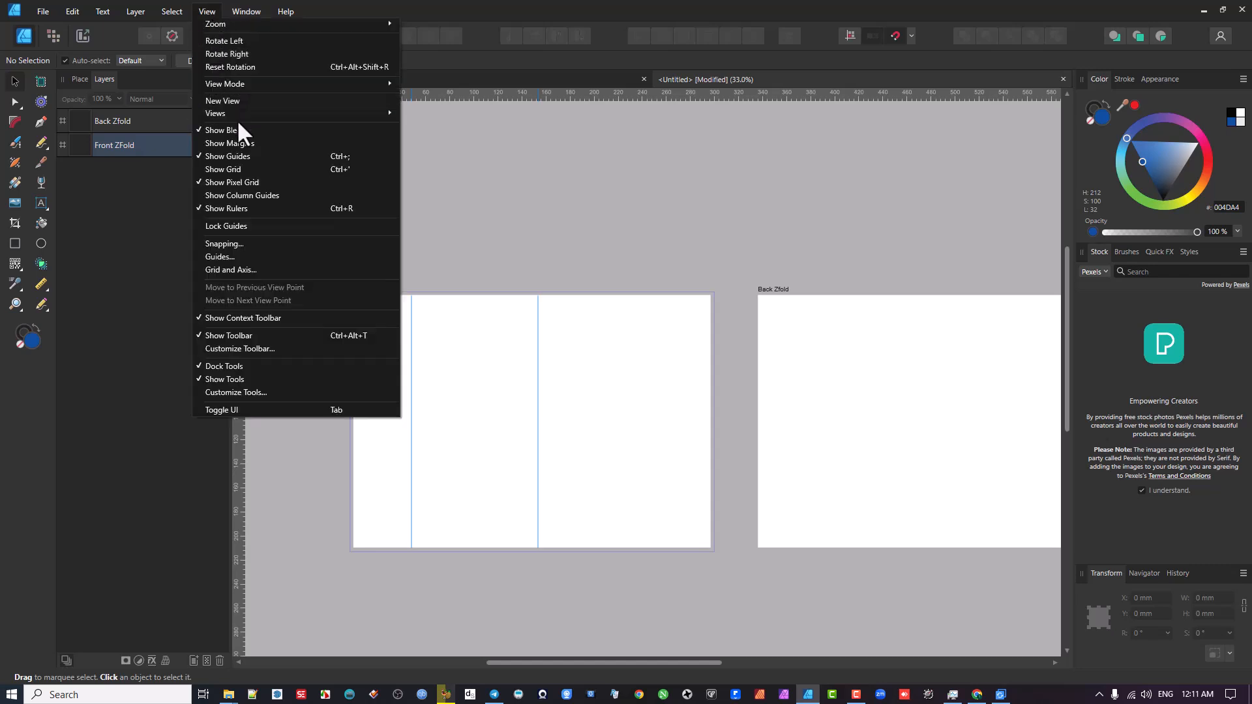
click(228, 158)
click(208, 11)
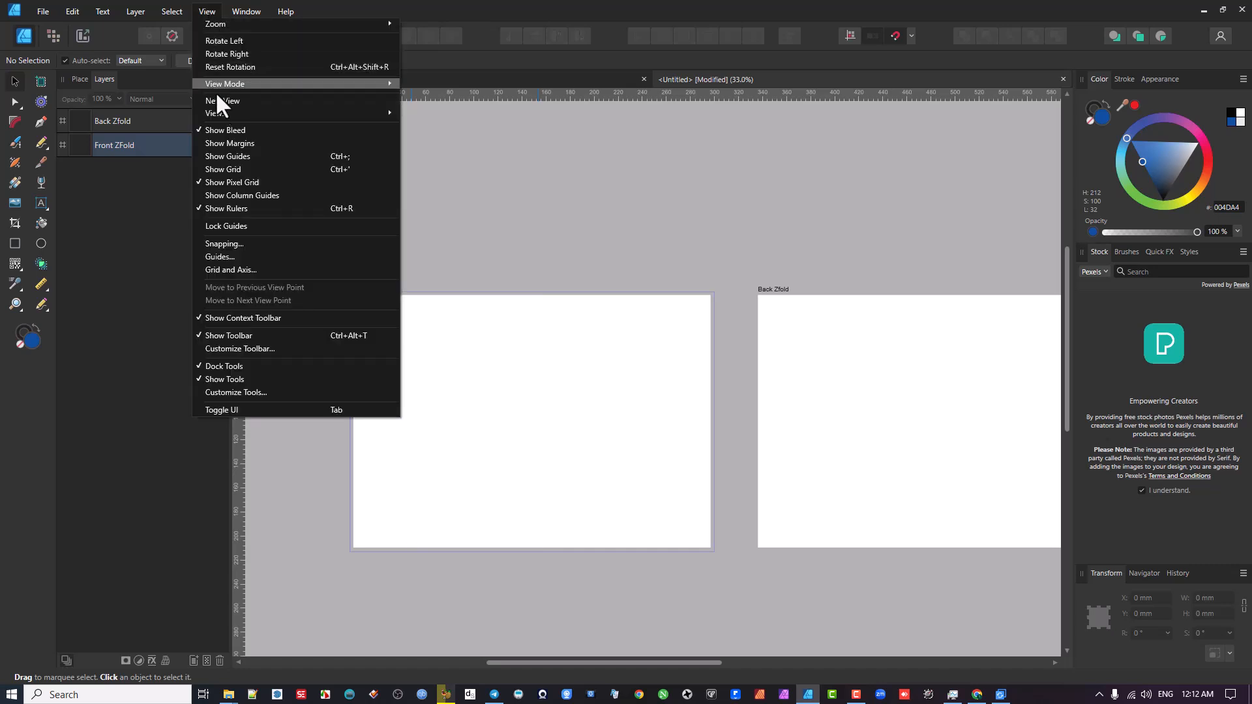
click(237, 157)
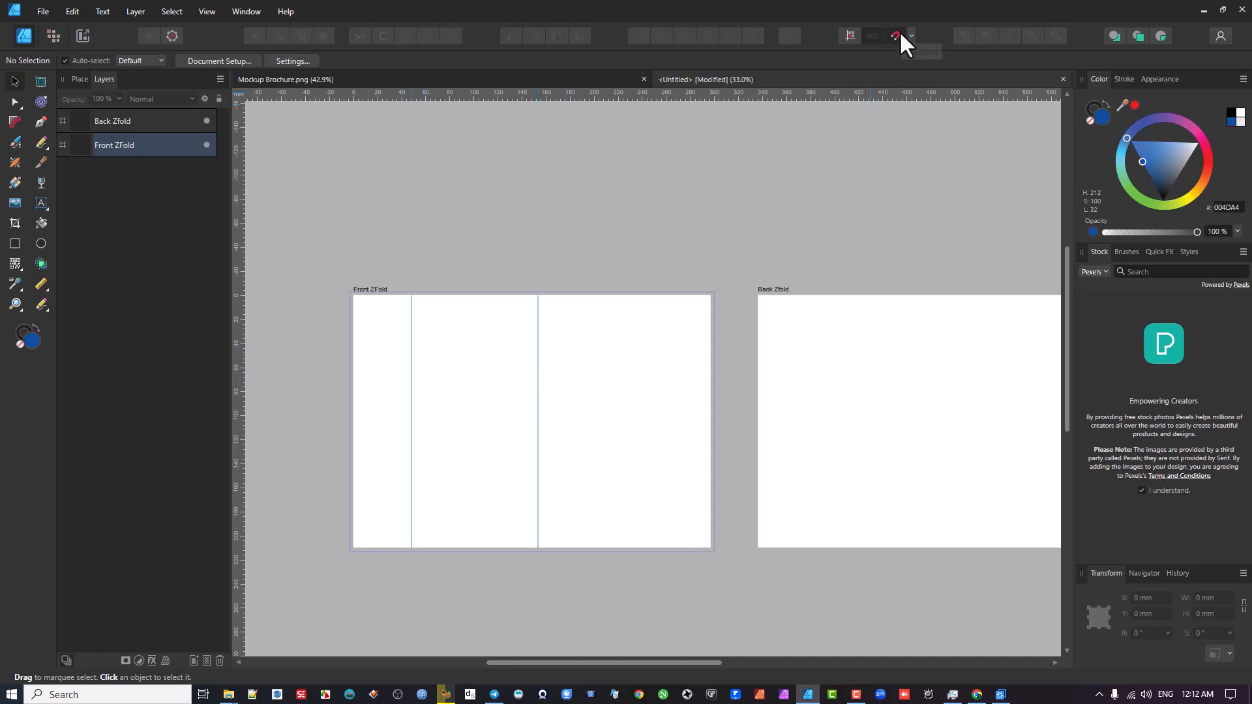
Set the first vertical guide's position to 99 mm in the guide settings and close them
double_click(410, 367)
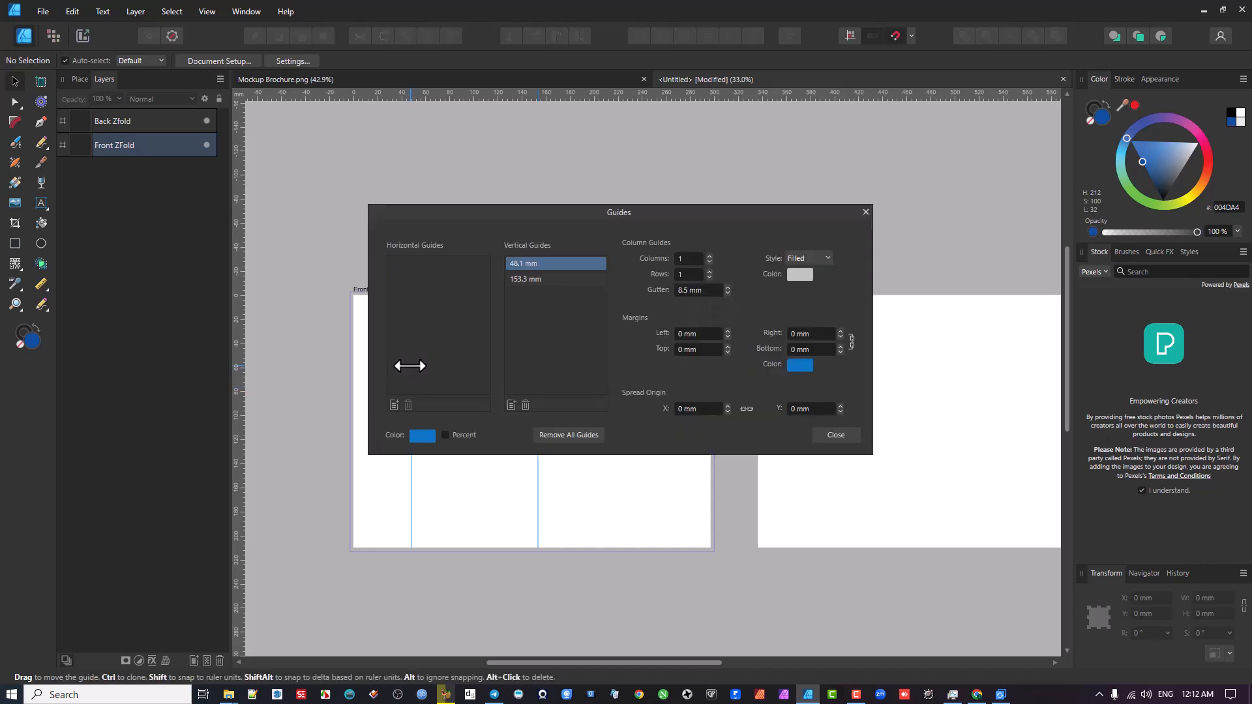
drag(556, 218, 504, 214)
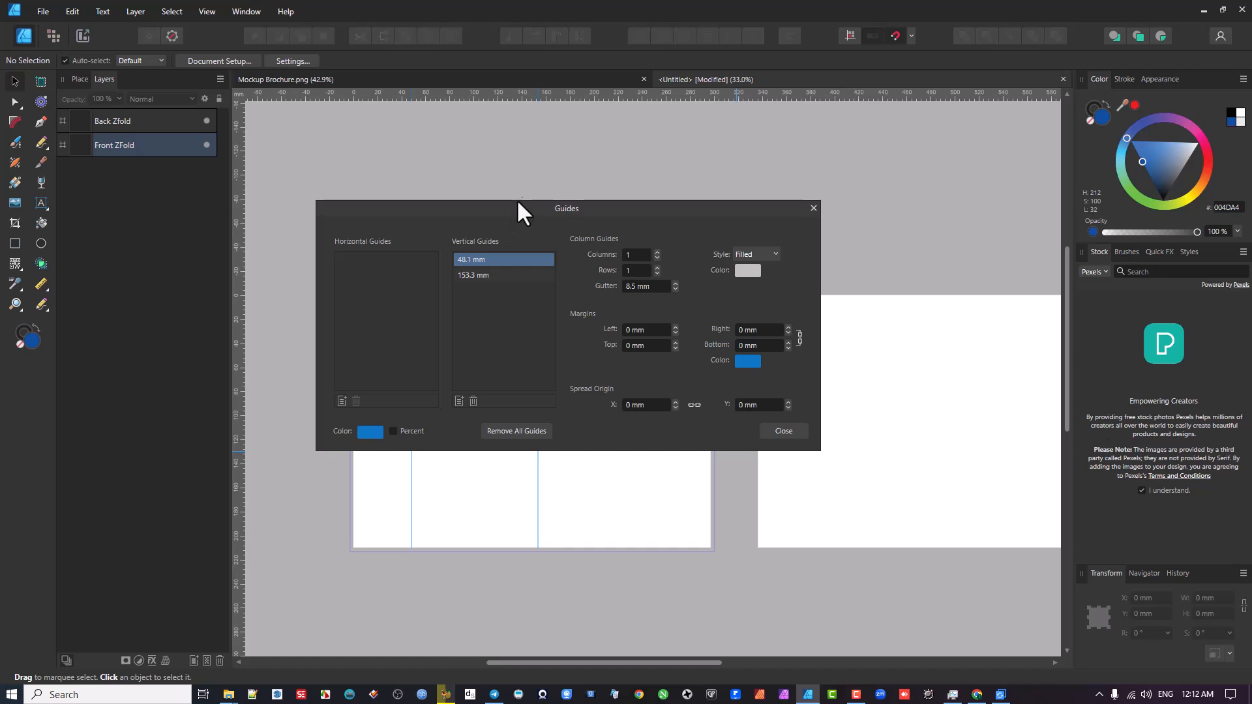
drag(504, 210, 519, 142)
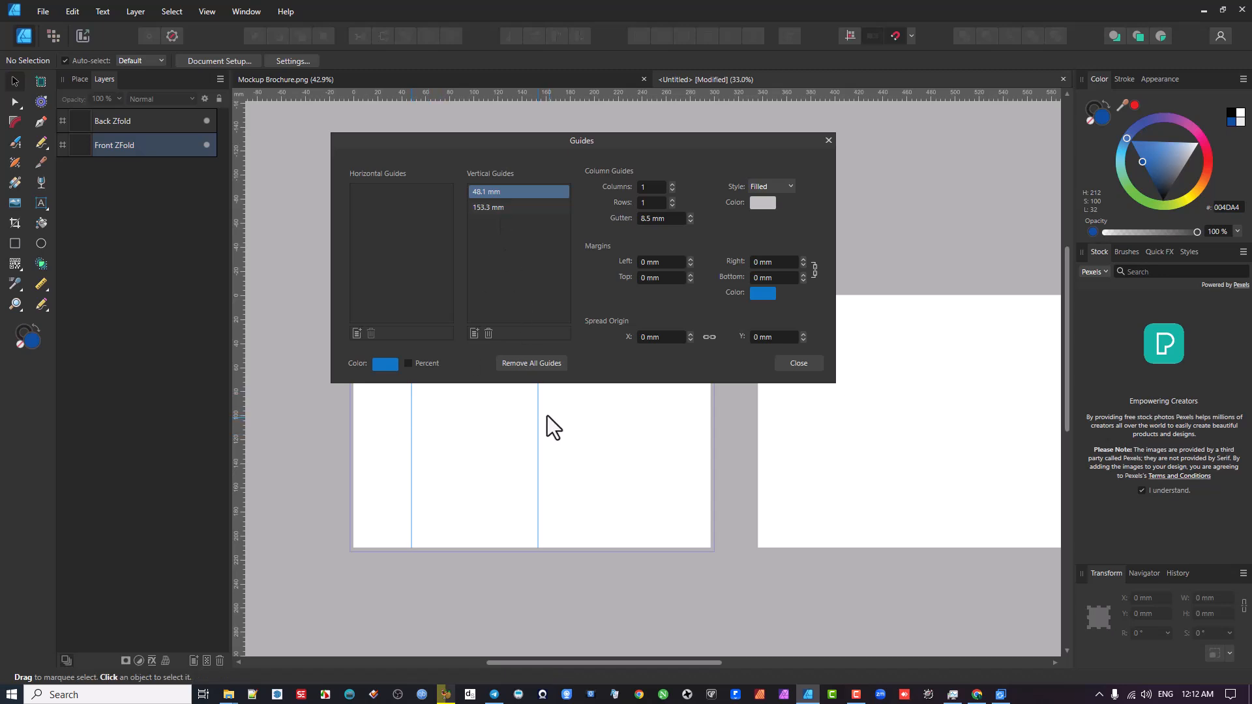
double_click(502, 190)
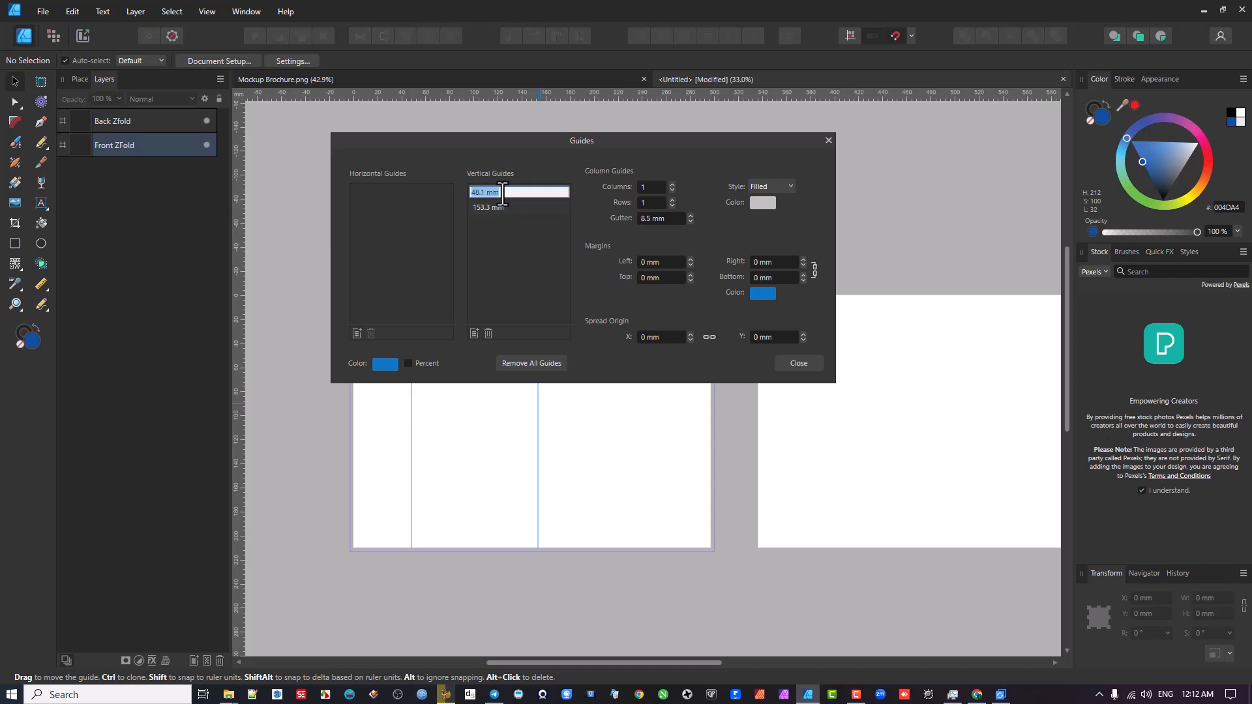
text(99)
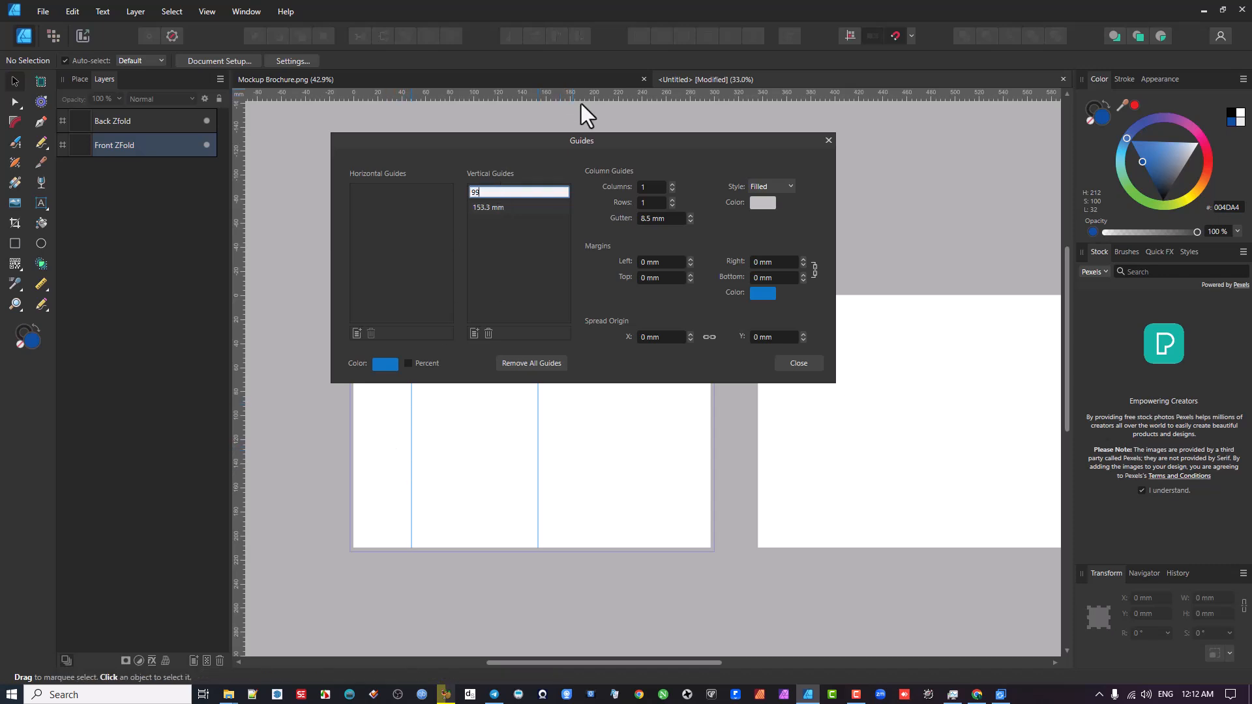
key(Return)
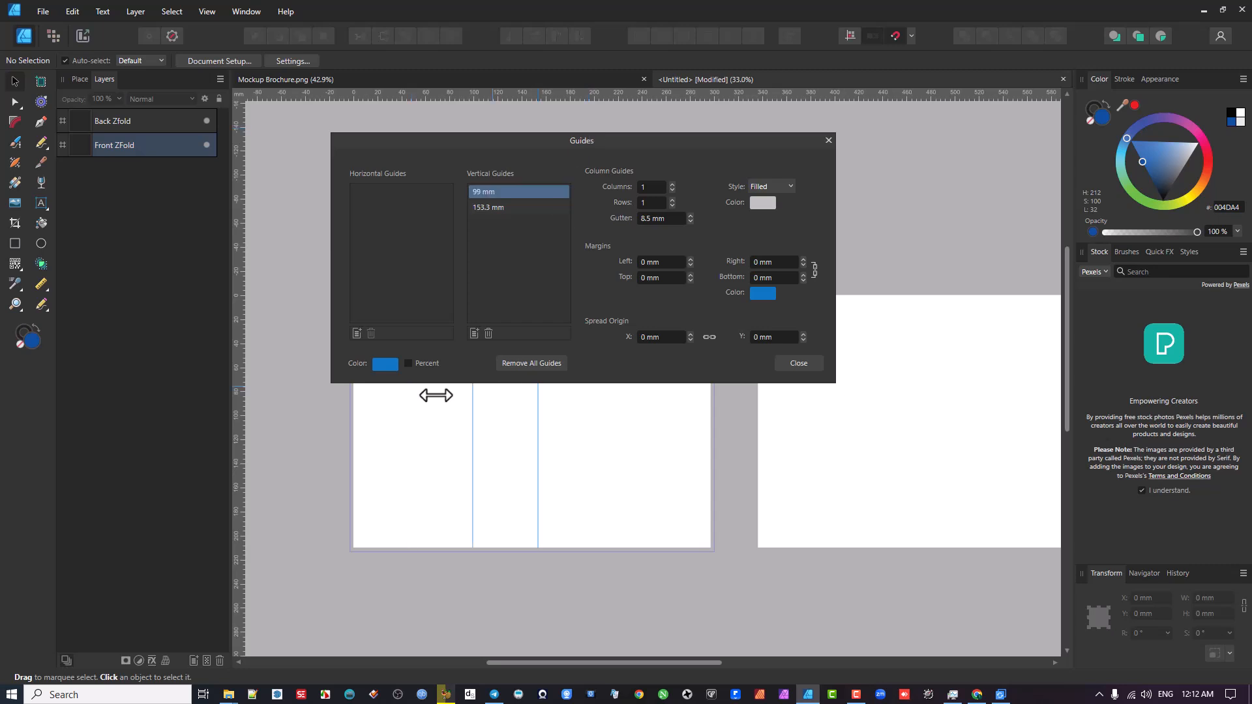
click(500, 207)
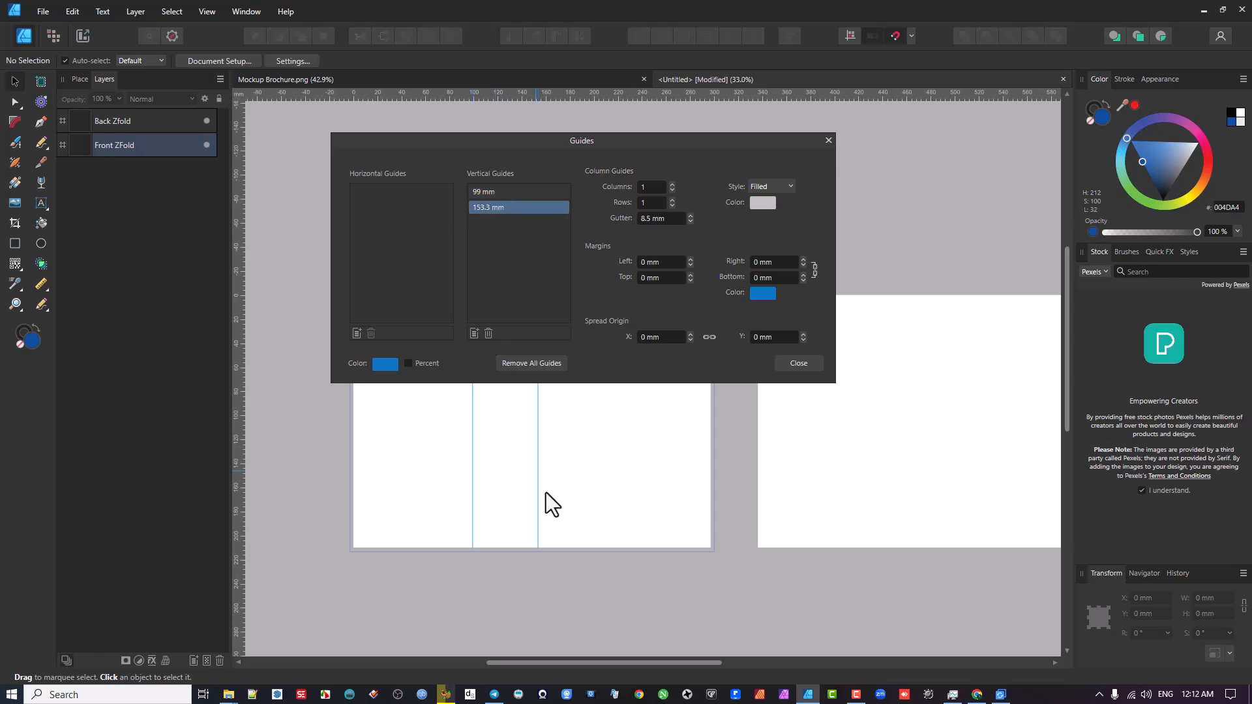
click(799, 363)
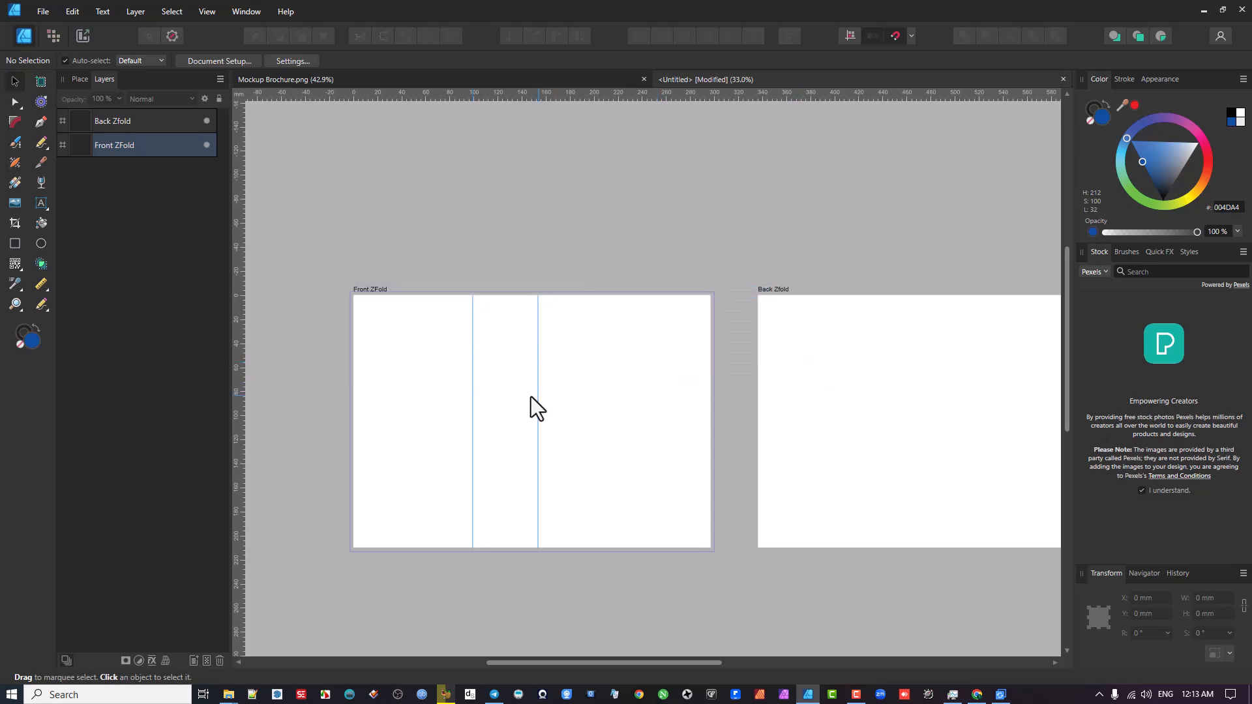
Set the second vertical guide's position to 198 mm in the guide settings and close them
double_click(538, 390)
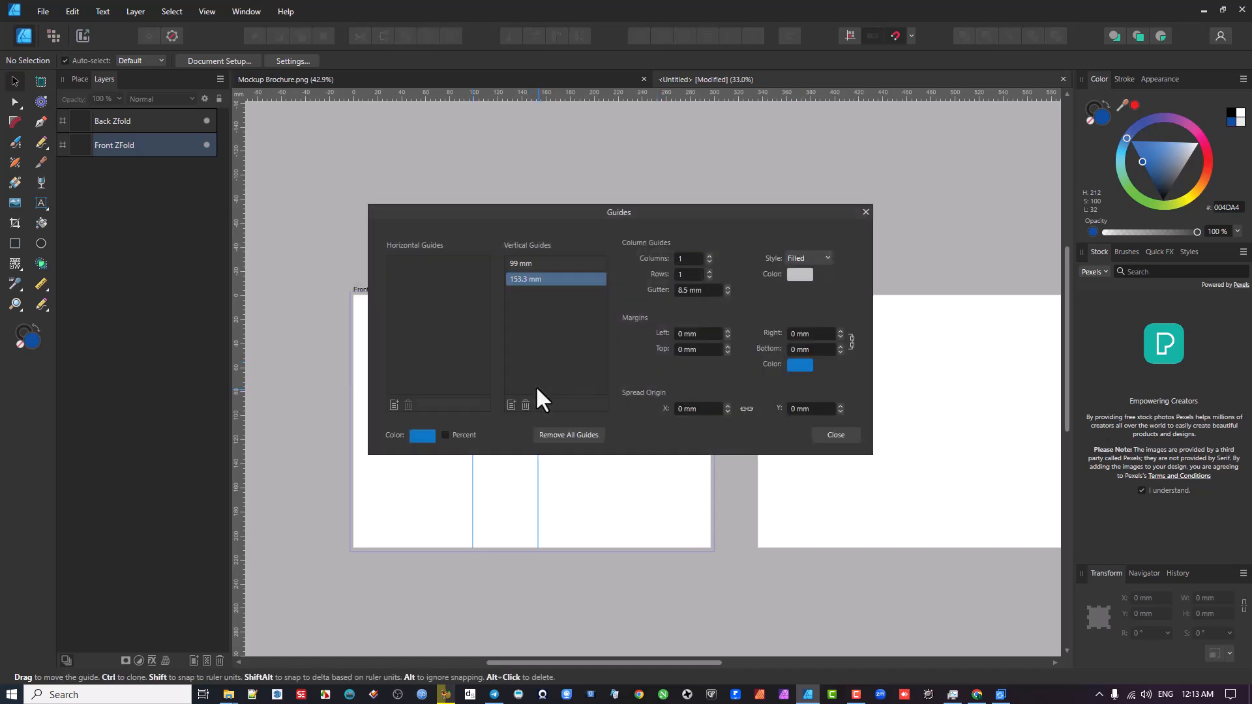
drag(547, 207, 502, 130)
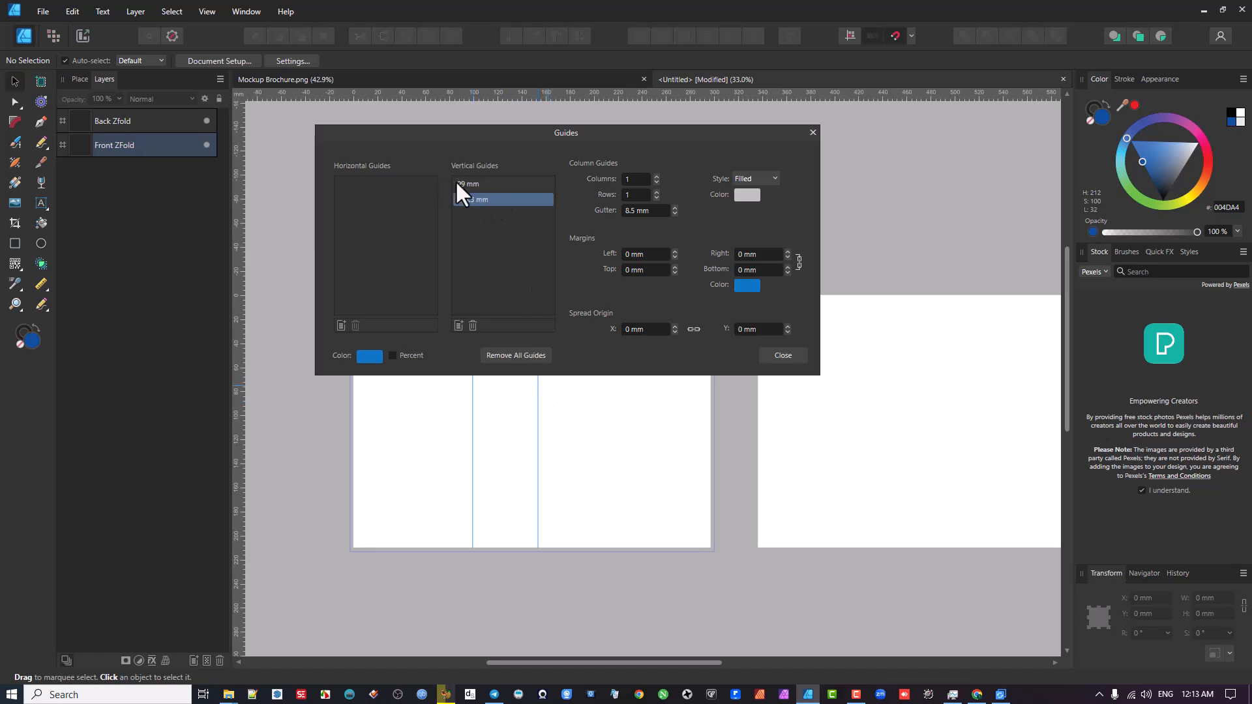
double_click(505, 201)
text(198)
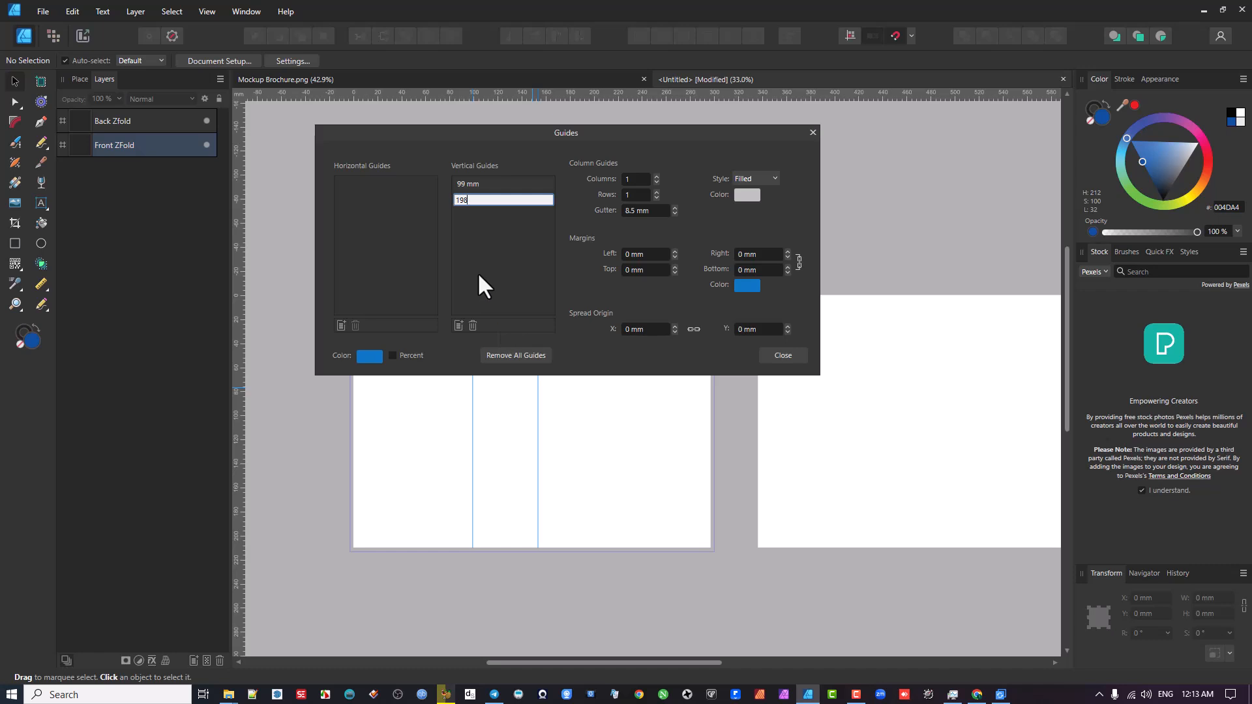
key(Return)
click(782, 355)
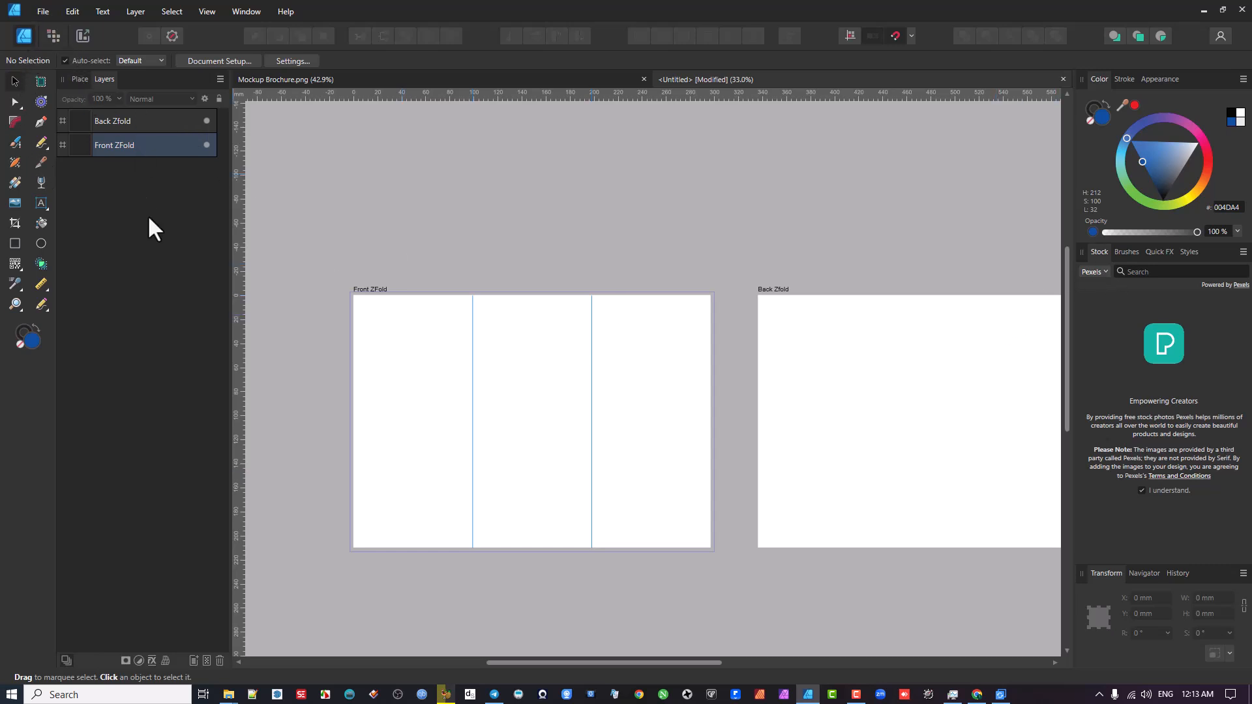
Search the Pexels stock library for "house"
click(1157, 273)
text(house)
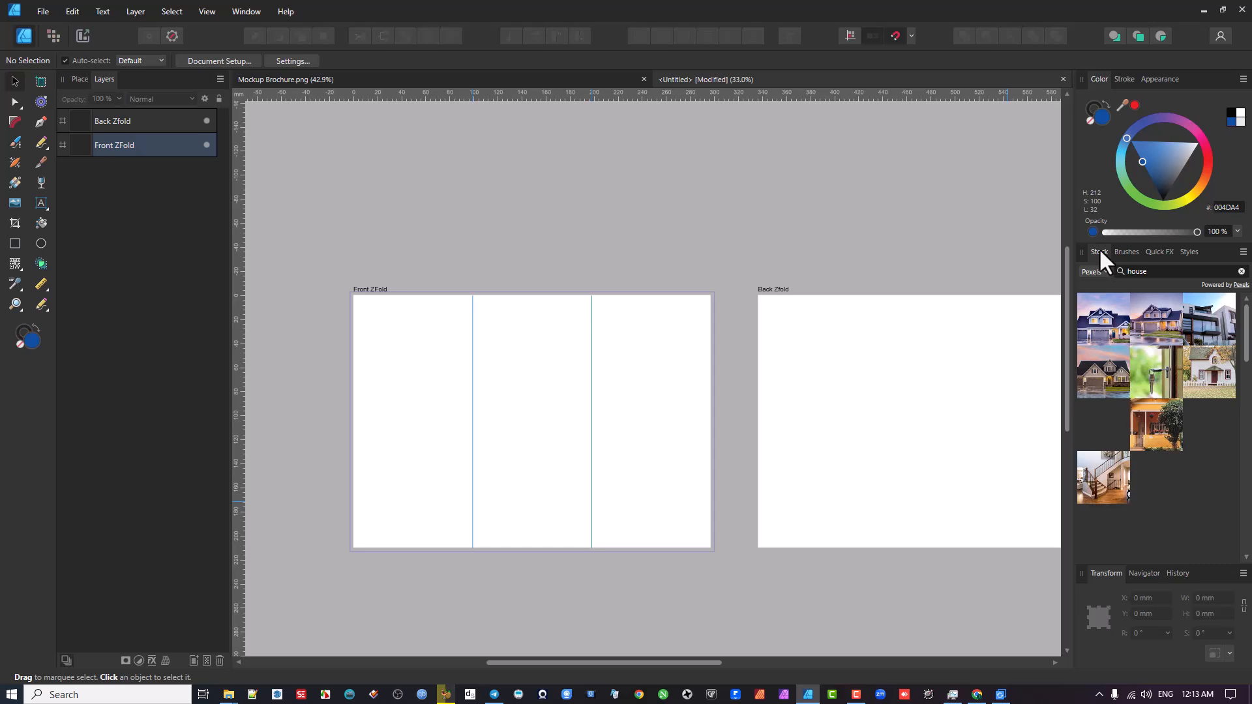
click(243, 9)
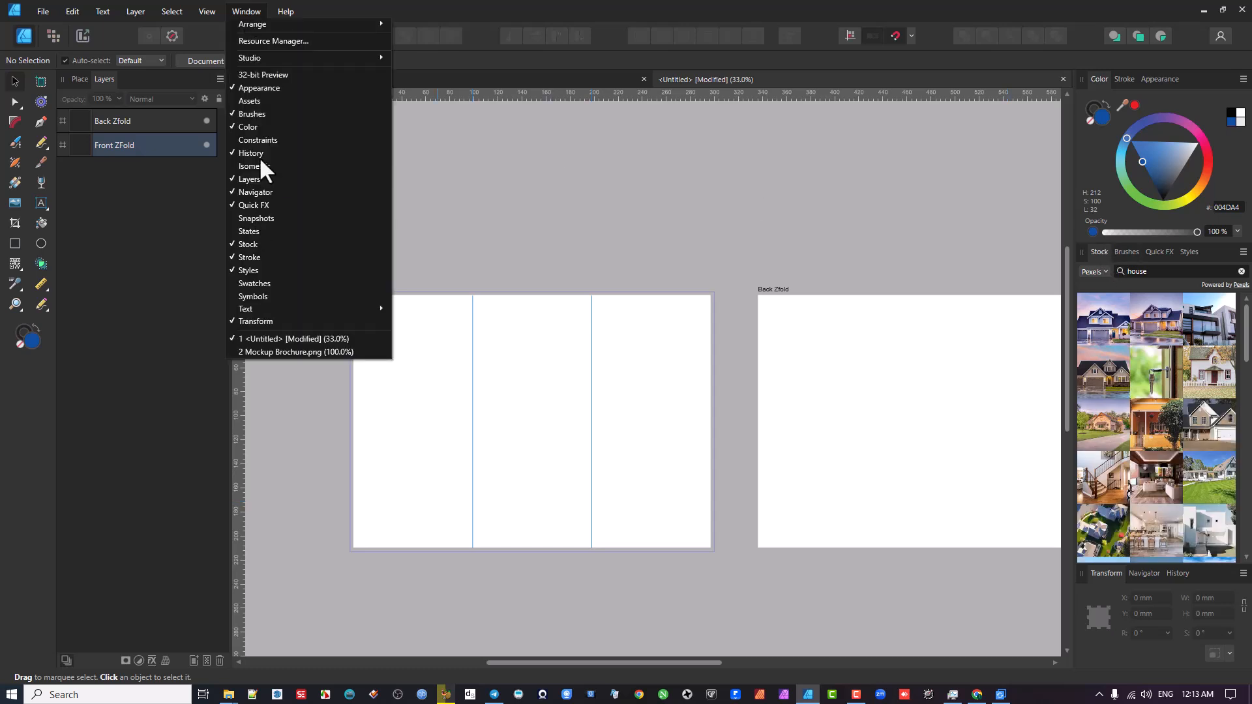
click(240, 8)
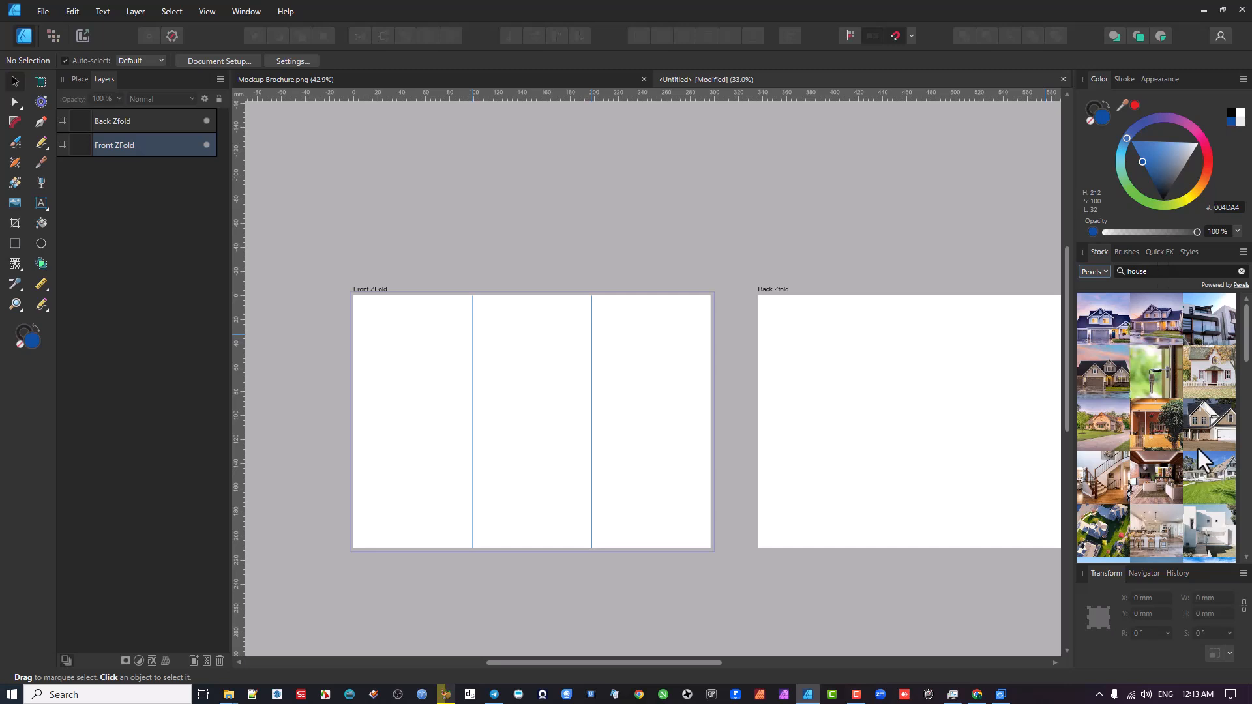
Place the two-storey house photo with the sunset sky on Front ZFold and scale it to about 179 mm wide, left edge on the 198 mm guide
drag(1163, 328, 637, 371)
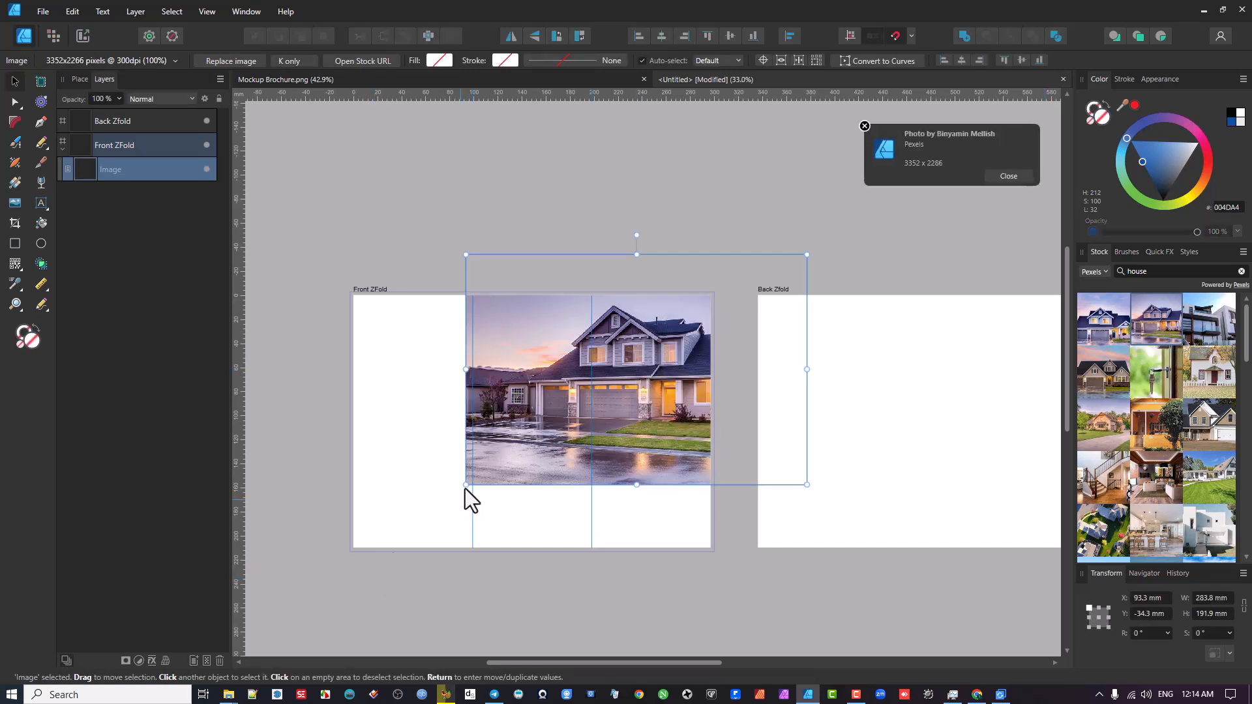
drag(465, 485, 586, 394)
scroll(596, 395, up, 5)
scroll(630, 420, down, 3)
scroll(630, 420, up, 1)
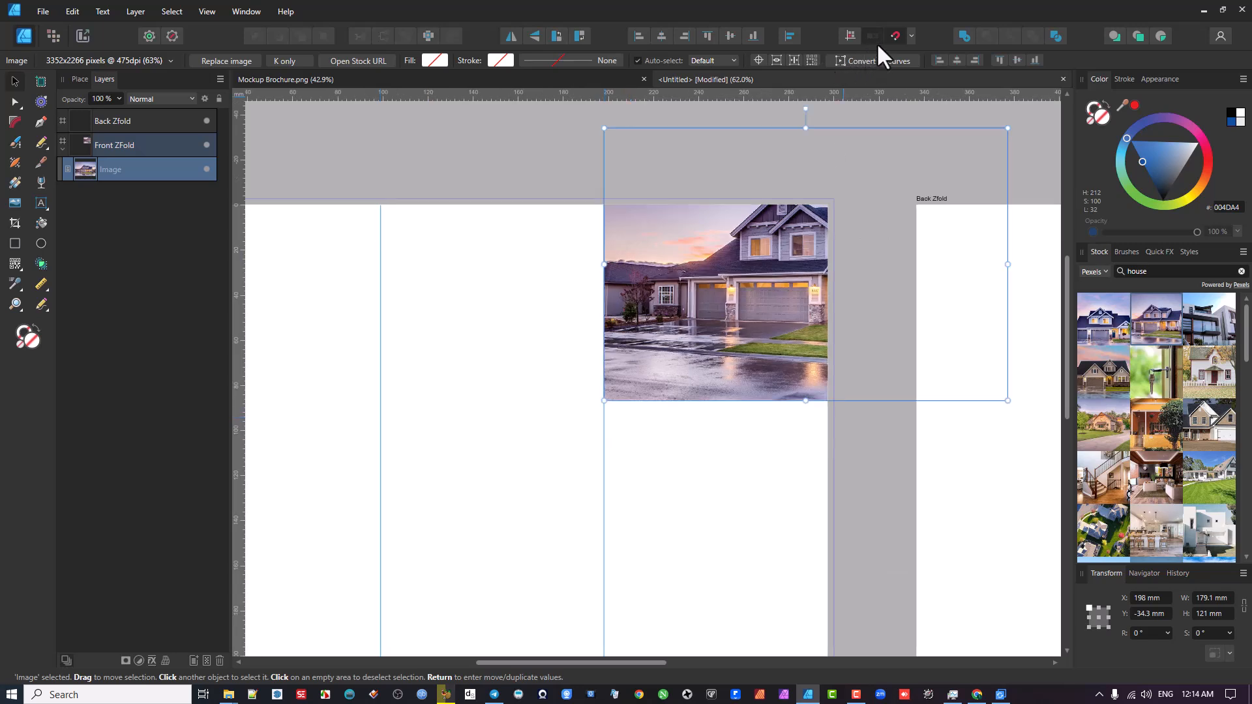
Scale the house photo to 102 × 69 mm so it spans from the 198 mm guide to the right bleed, starting at the top bleed
drag(1007, 128, 893, 187)
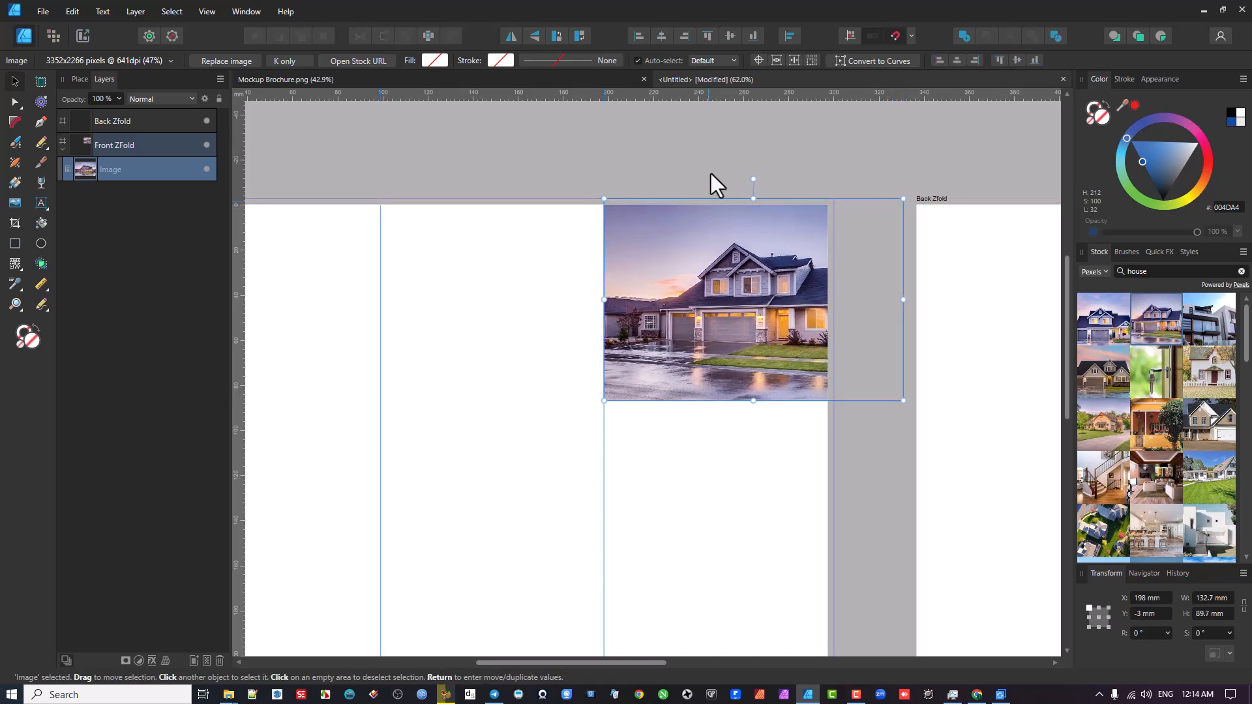
drag(846, 360, 761, 350)
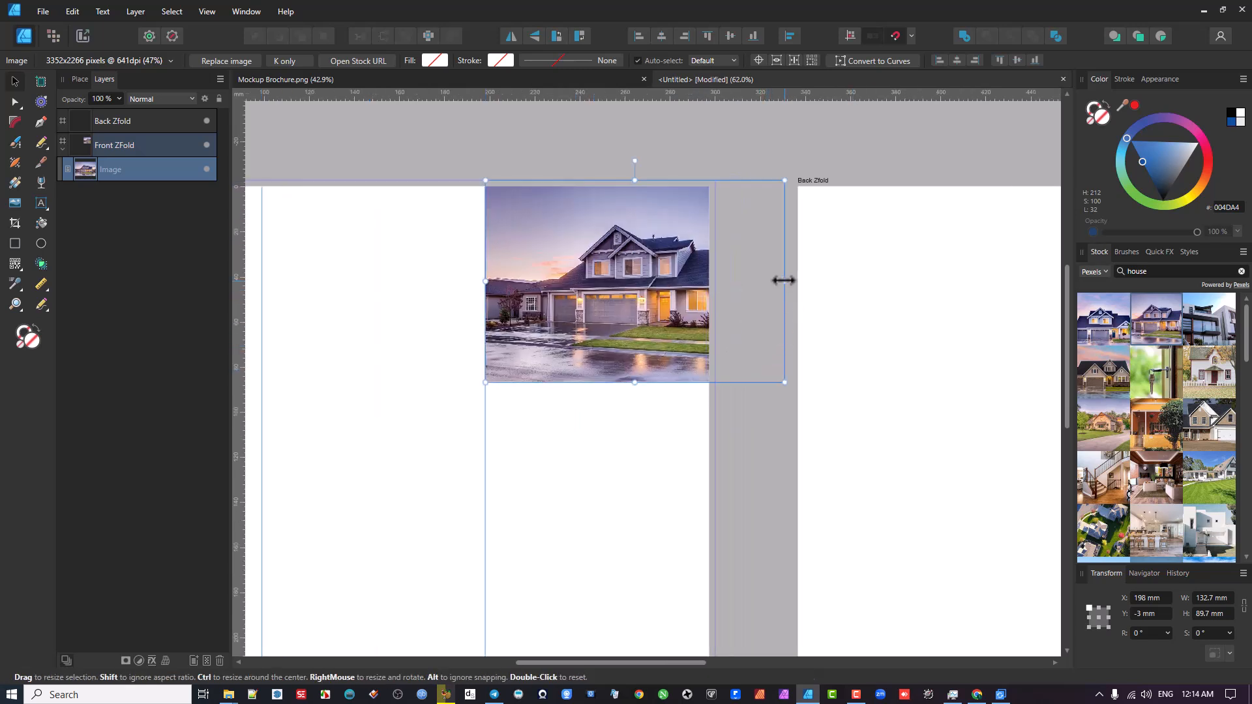
mouse_move(785, 280)
mouse_down()
mouse_move(713, 283)
mouse_move(780, 294)
mouse_up()
drag(785, 385, 704, 343)
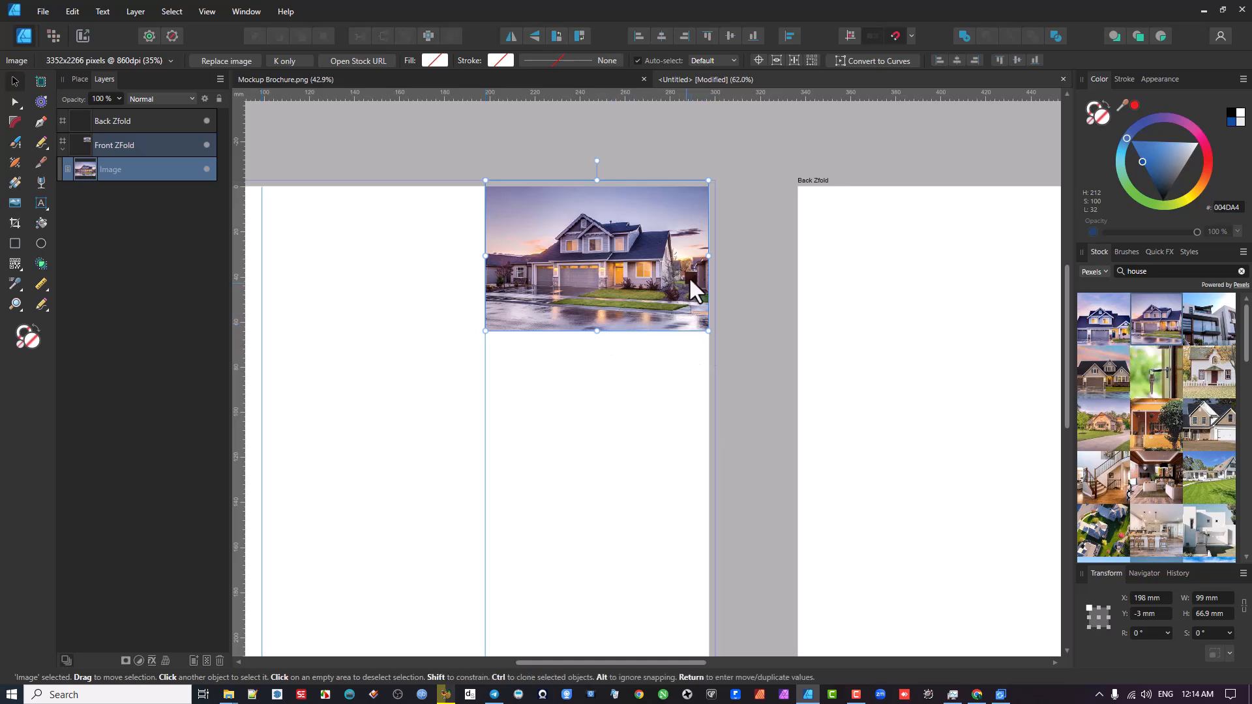
drag(708, 332, 712, 340)
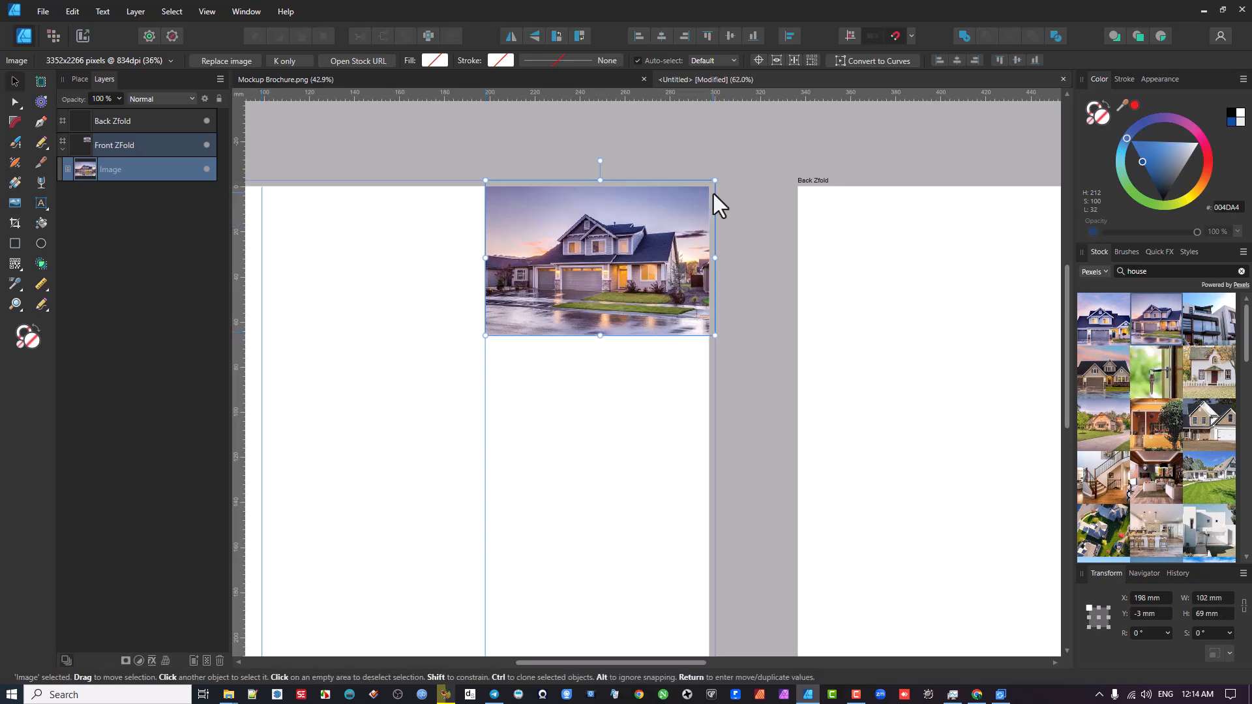
scroll(542, 204, up, 1)
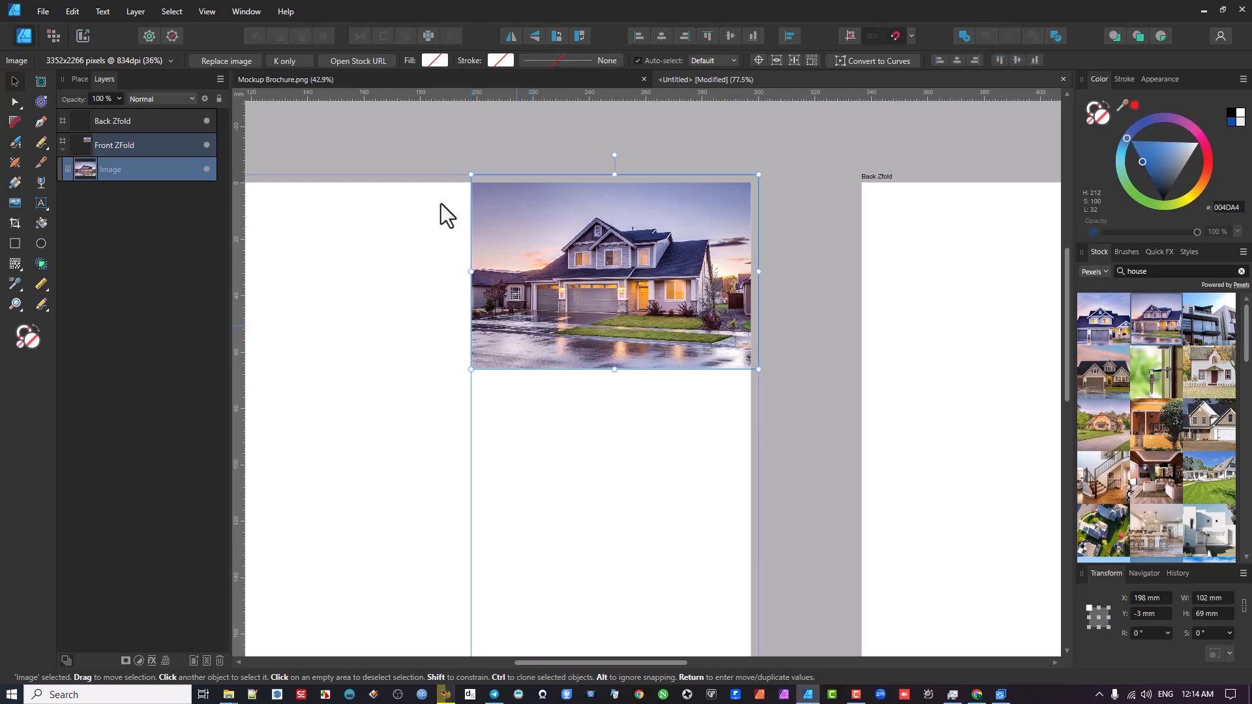
Duplicate the house photo into Front ZFold's middle panel and scale it to 99 × 66.9 mm so it fits between the fold guides
scroll(581, 320, down, 2)
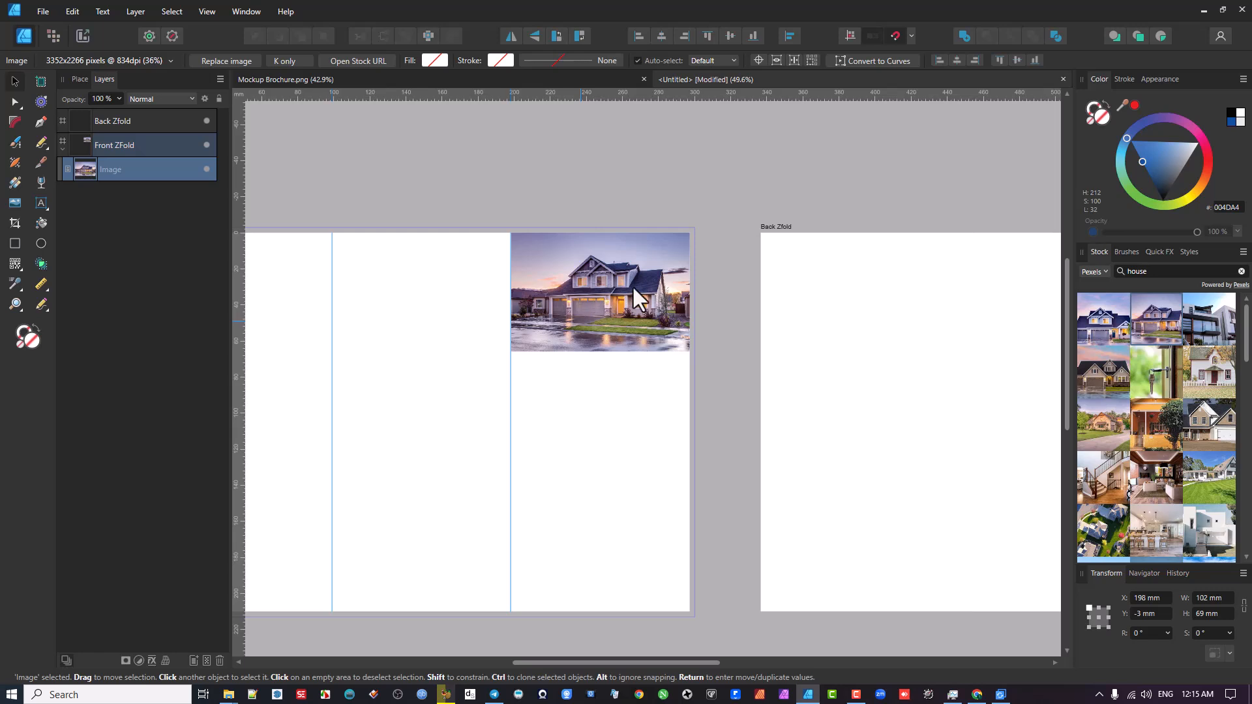
drag(580, 319, 633, 286)
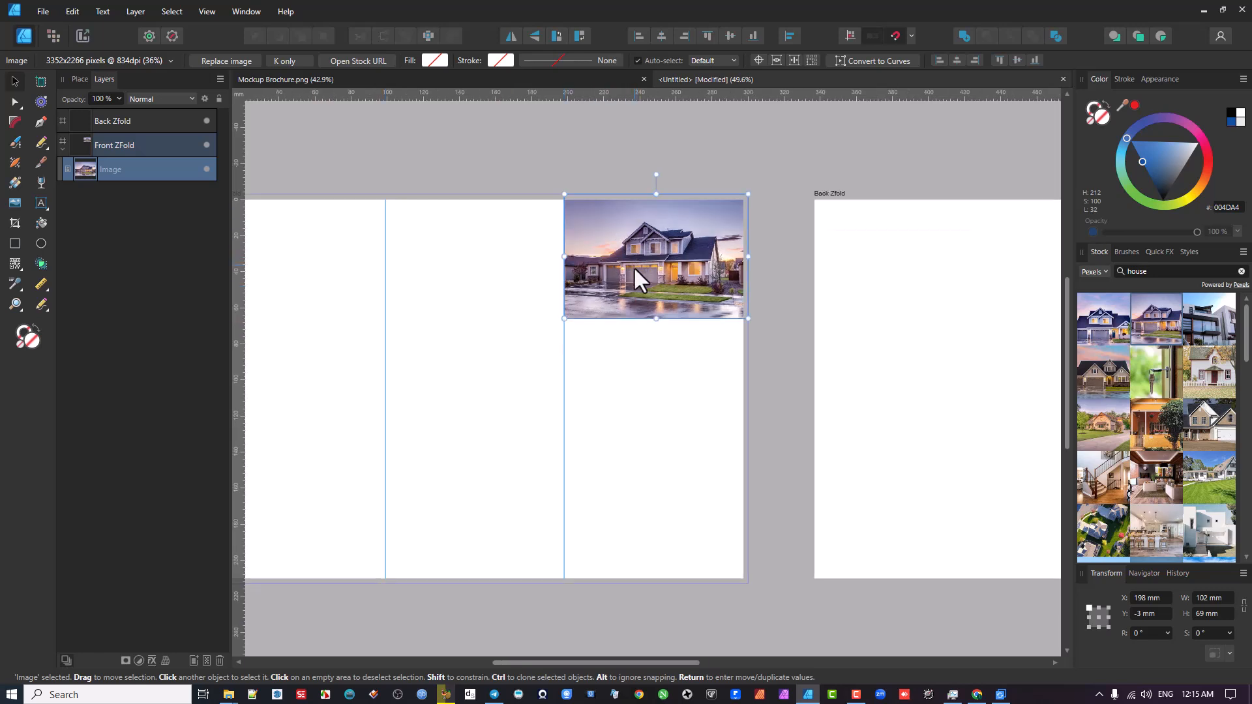
drag(646, 245, 468, 396)
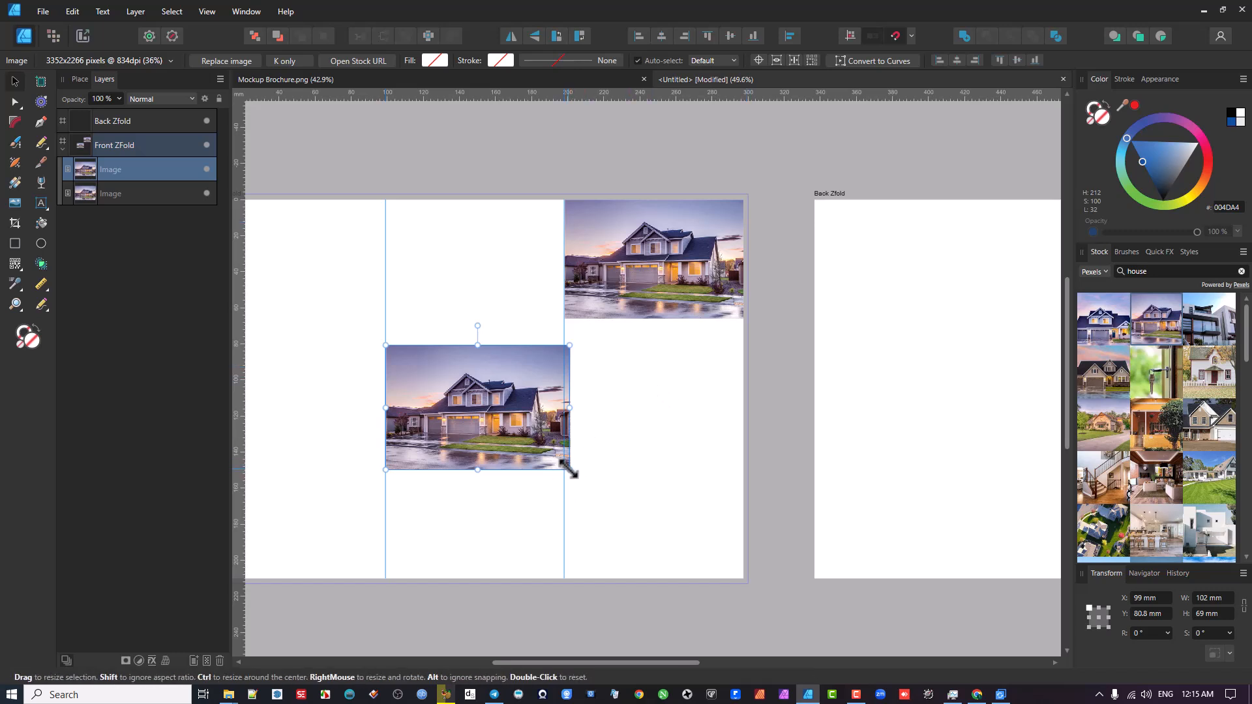
drag(569, 470, 555, 476)
drag(529, 428, 633, 435)
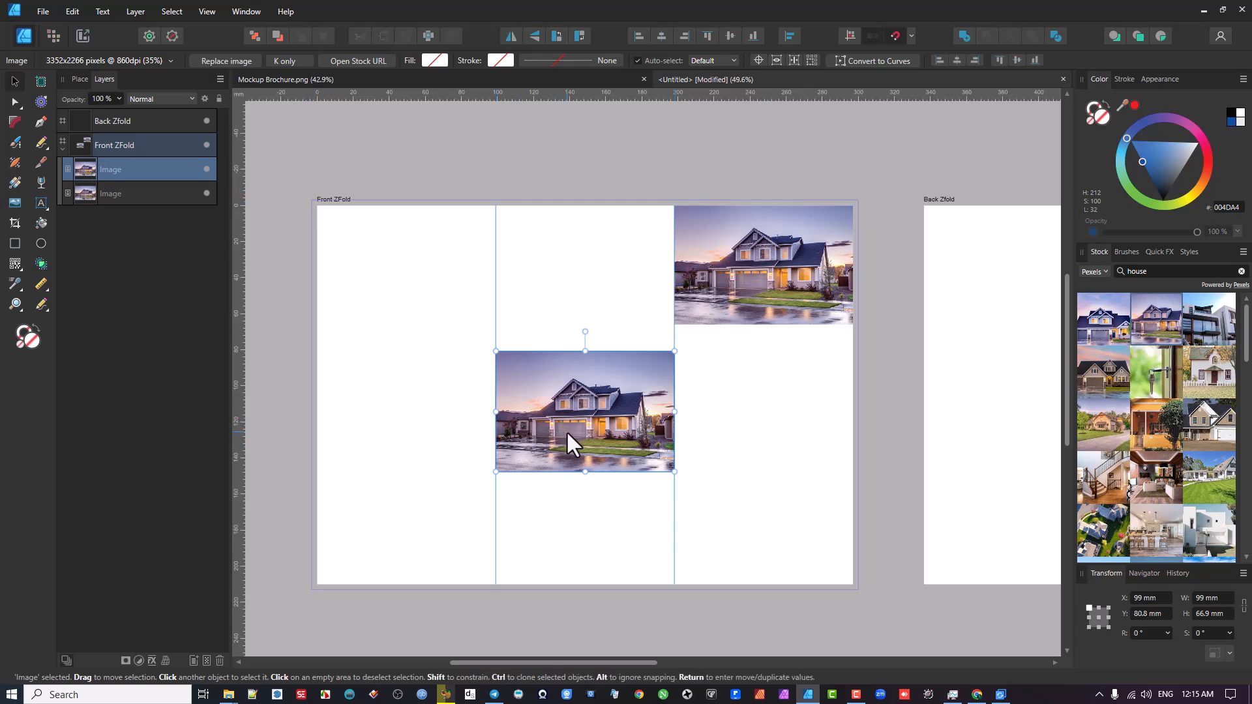
Duplicate the middle photo to the top of Front ZFold's left panel and enlarge it to about 103.4 × 69.9 mm, covering the left and top bleed
drag(574, 430, 397, 287)
ctrl+scroll(352, 285, up, 4)
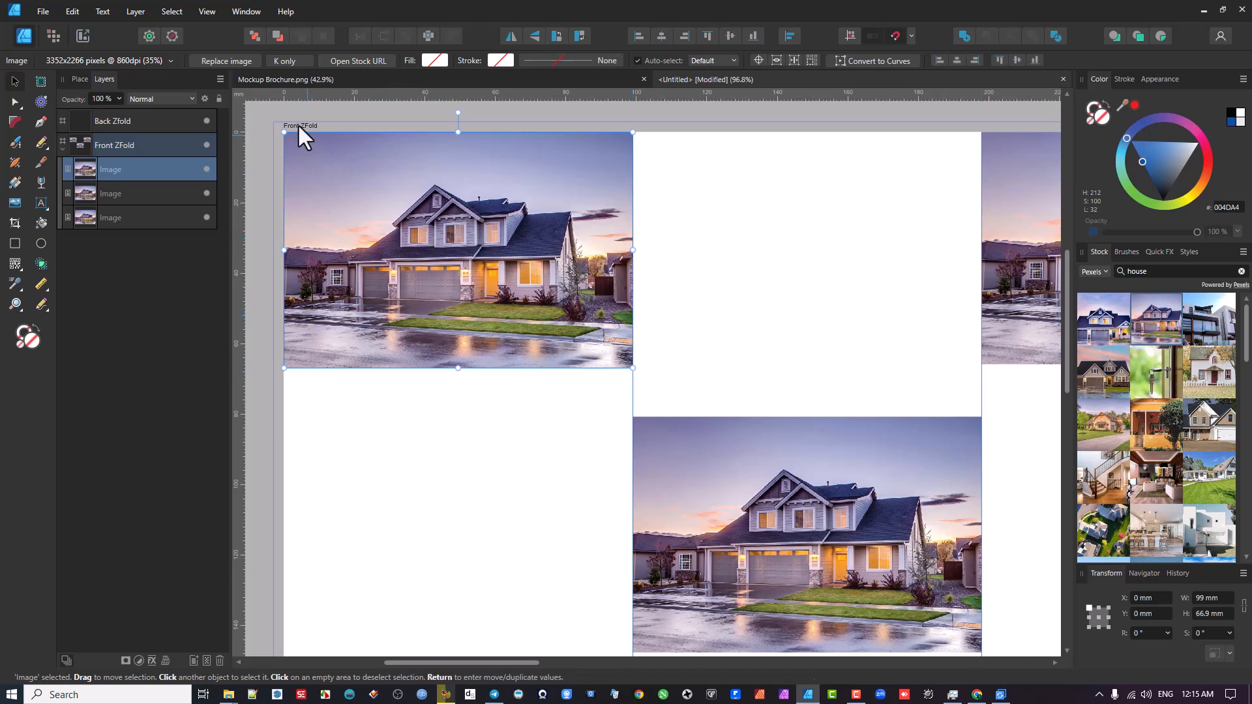
drag(284, 131, 268, 121)
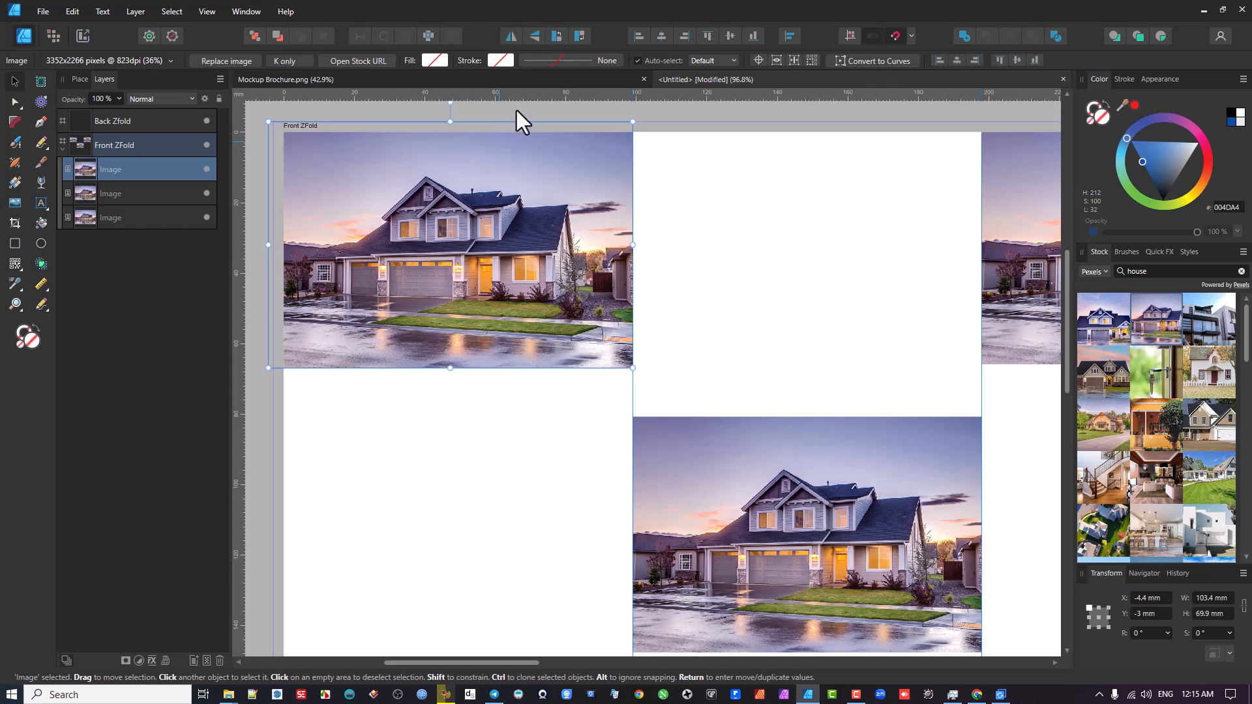
key(ctrl+0)
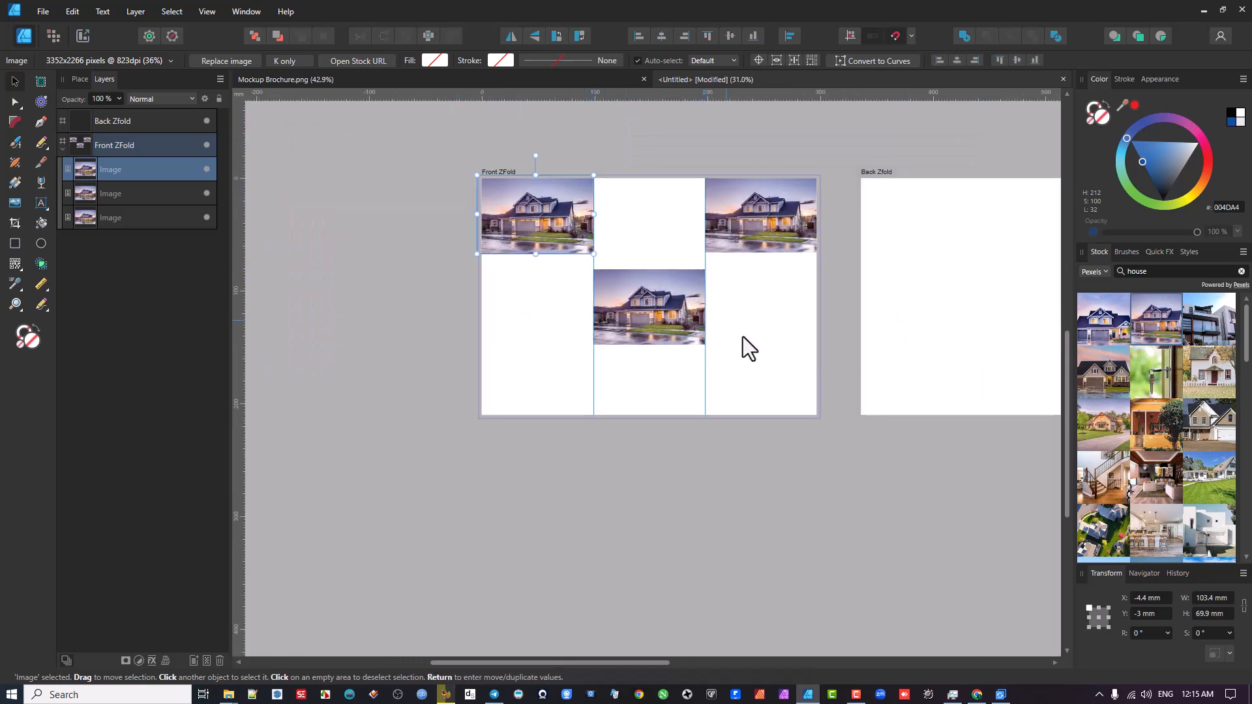
Examine how the right and left panel photos on Front ZFold extend from the fold guides into the bleed
drag(747, 334, 686, 368)
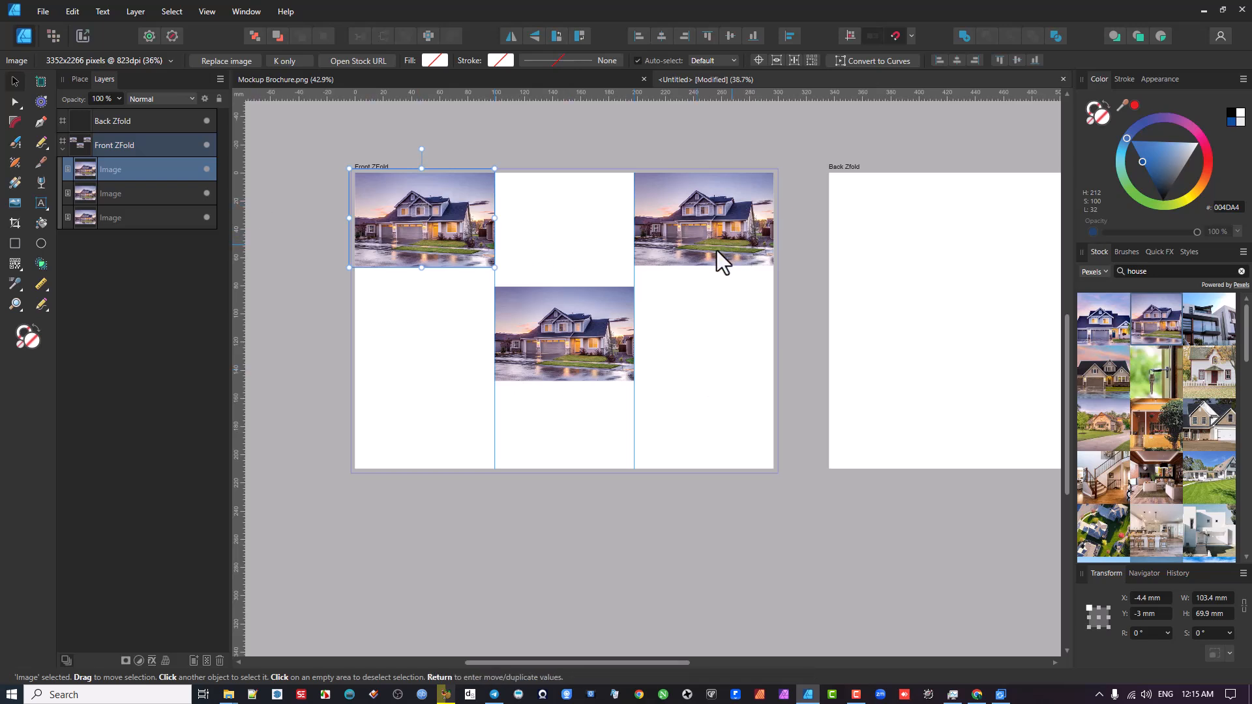
drag(717, 251, 648, 246)
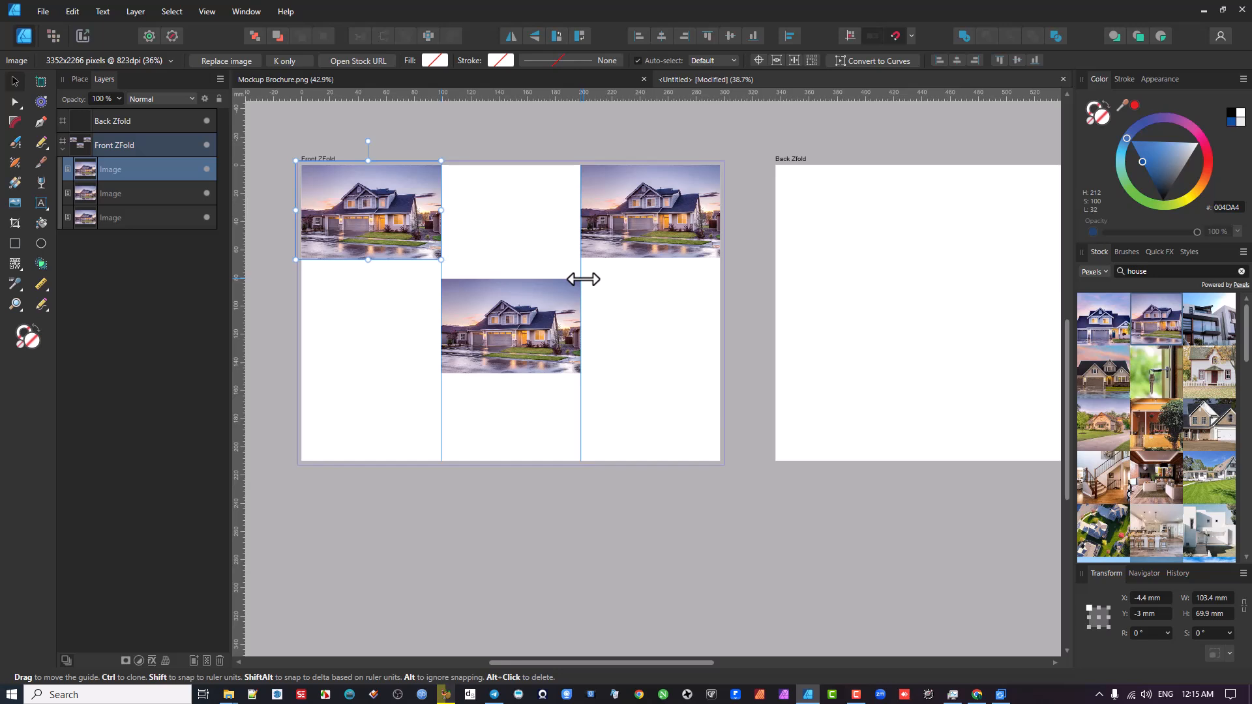
click(674, 206)
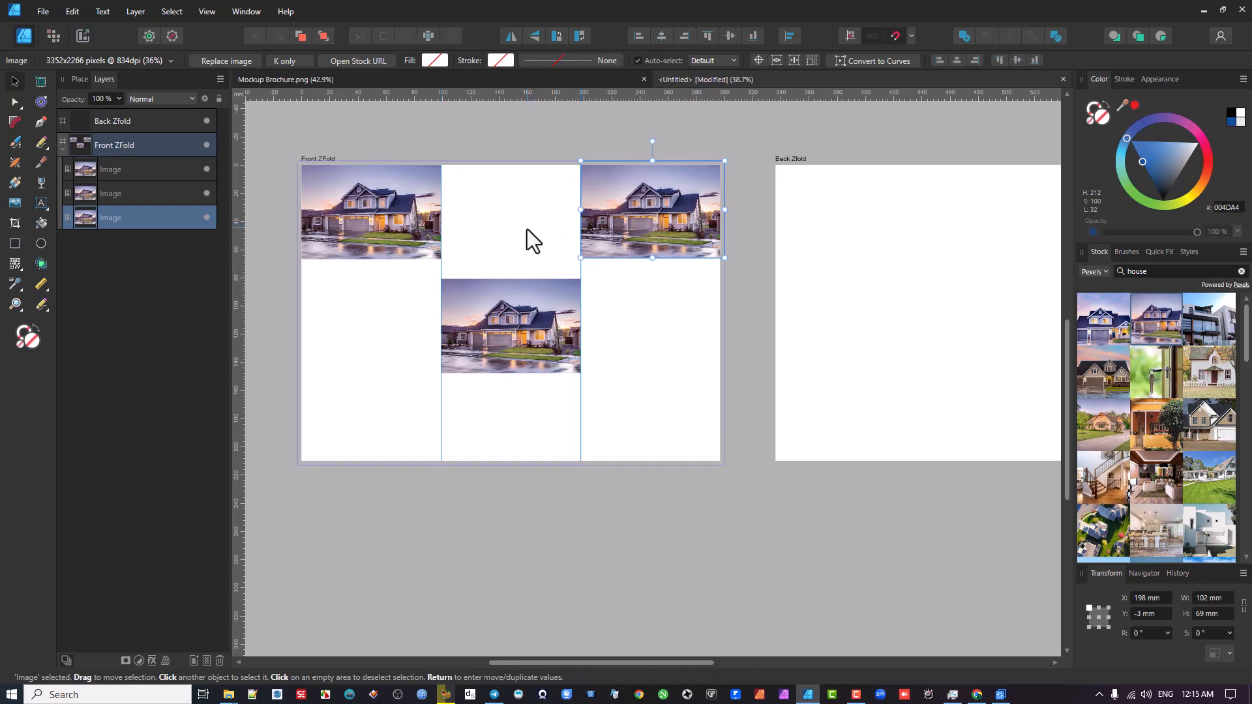
click(365, 198)
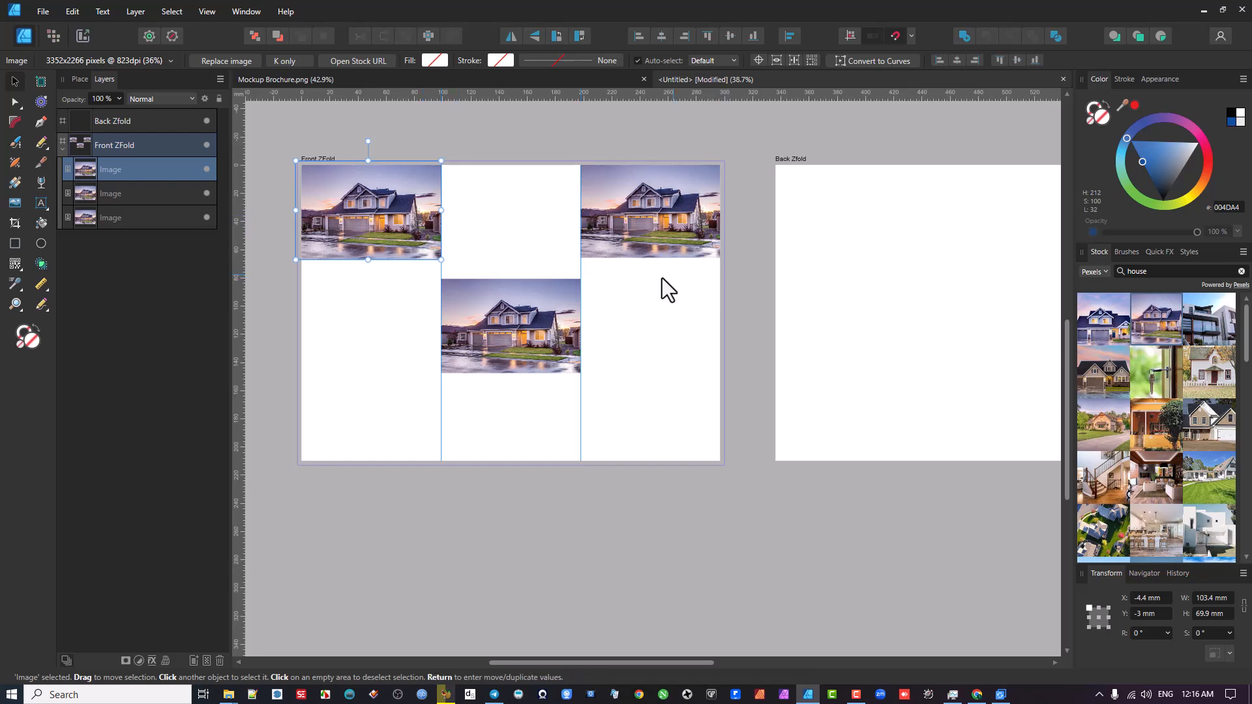
scroll(663, 278, right, 3)
scroll(770, 271, up, 1)
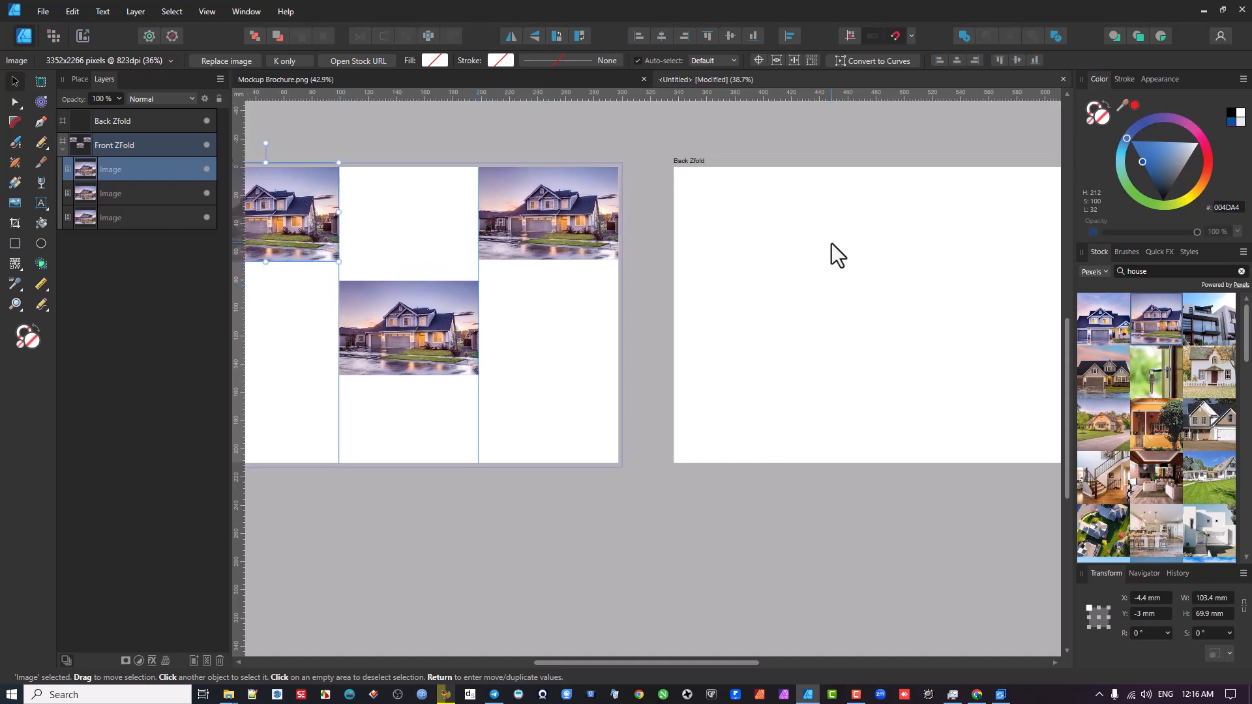
scroll(490, 278, down, 2)
With the Front ZFold artboard active, place a vertical guide across the left part of Back Zfold
click(321, 196)
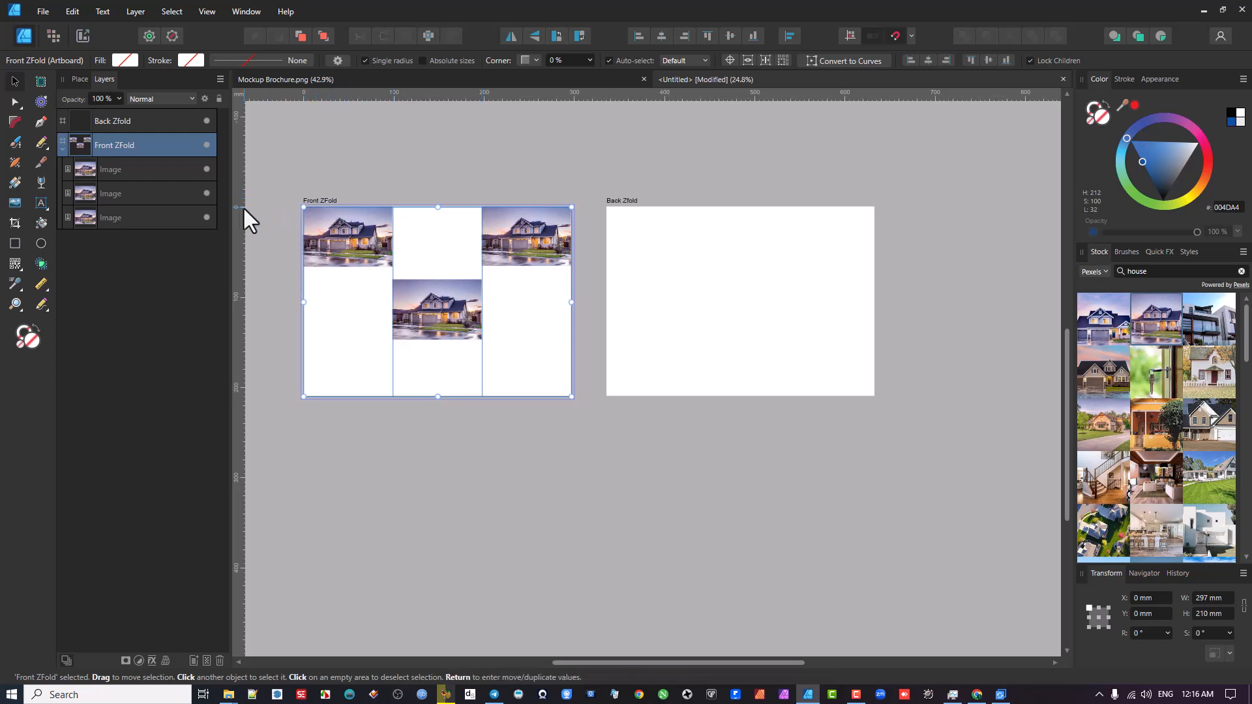
drag(239, 208, 239, 208)
drag(339, 224, 695, 255)
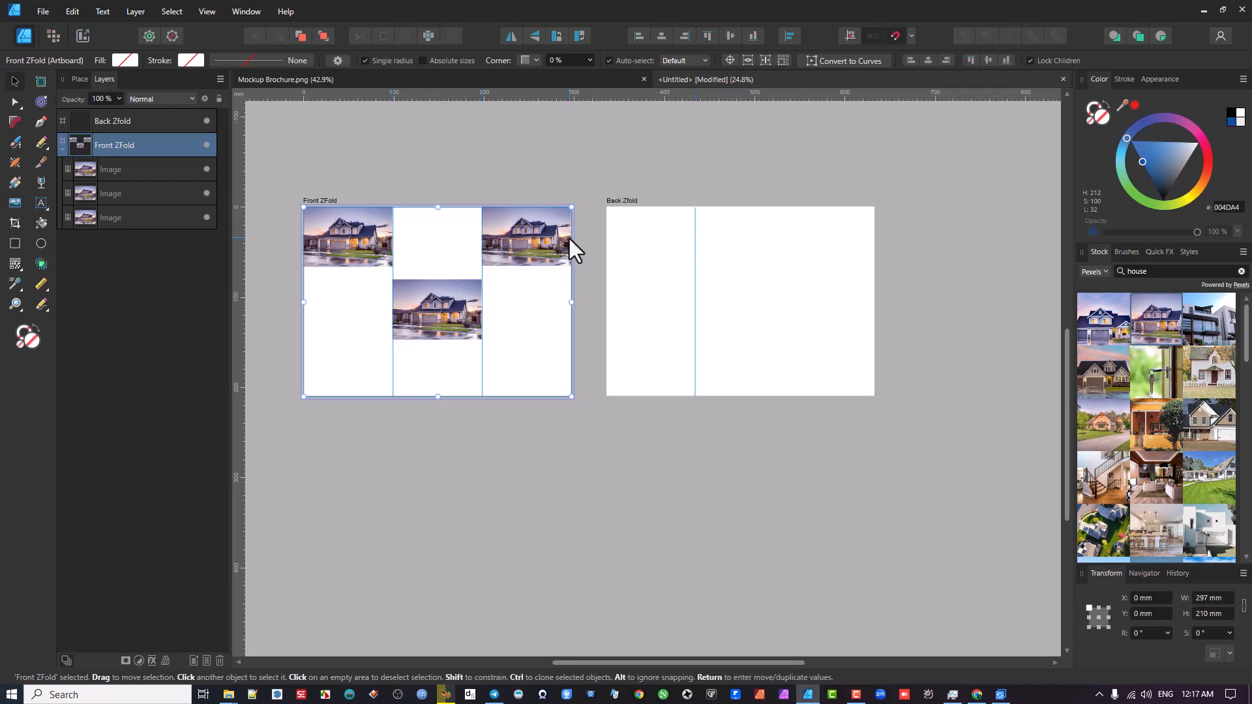
key(ctrl+z)
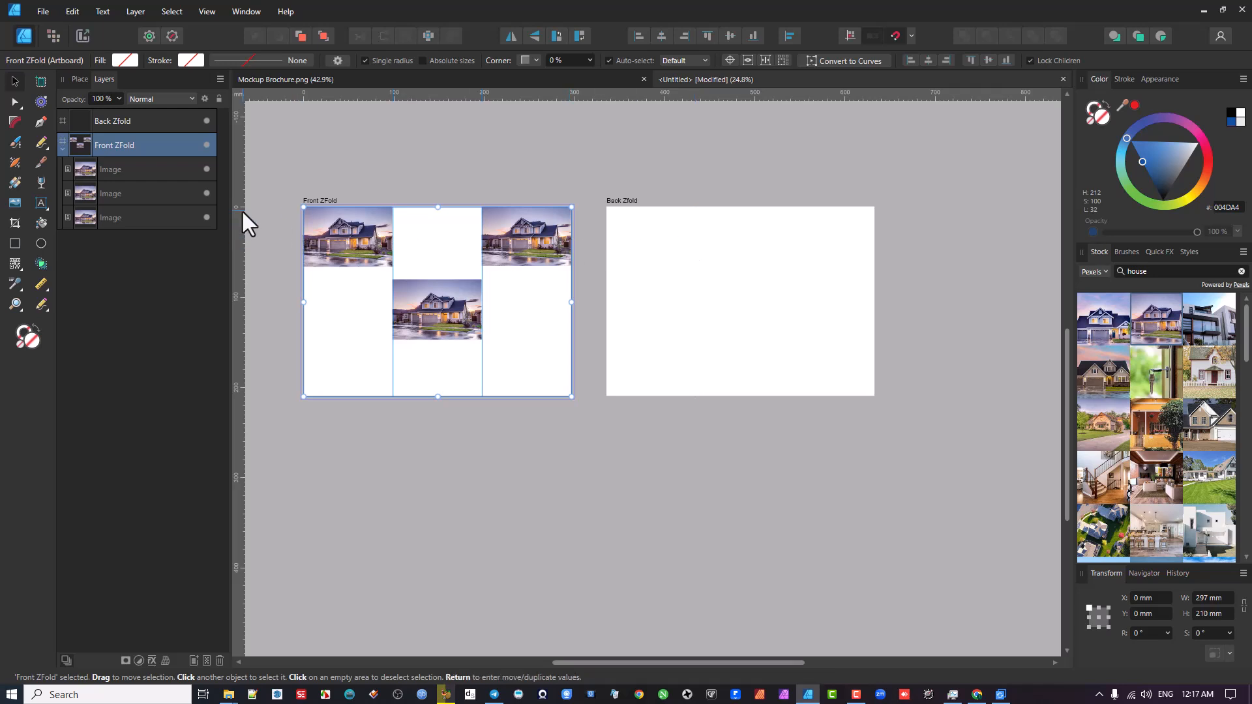
drag(241, 214, 636, 265)
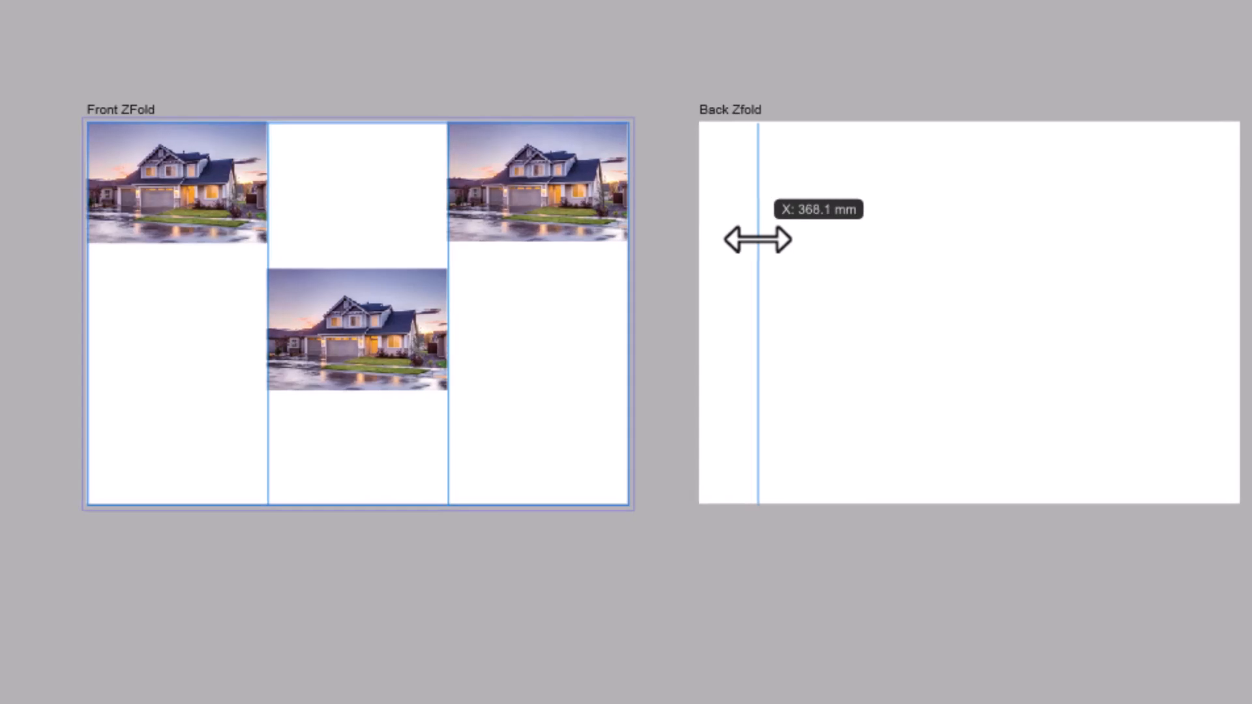
mouse_move(758, 240)
mouse_down()
mouse_move(770, 249)
mouse_move(741, 255)
mouse_up()
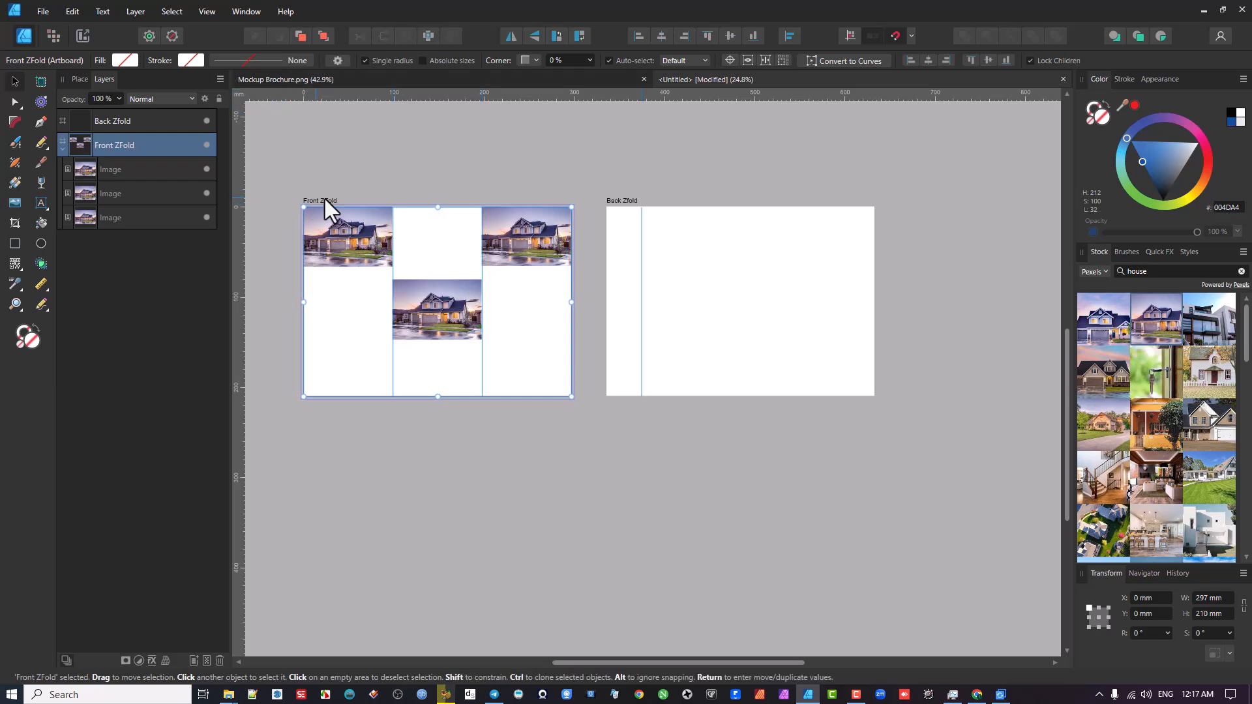
Make Back Zfold the active artboard, add a vertical guide to it and set the guide's position to 99 mm
click(626, 200)
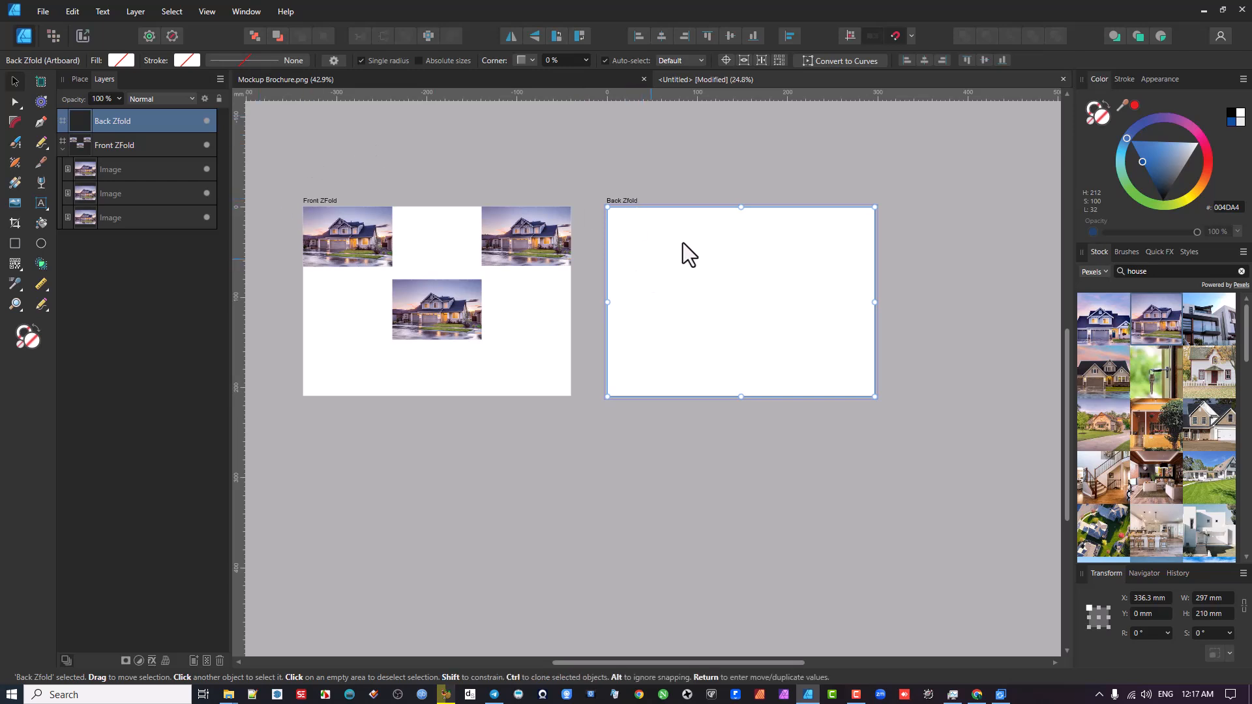
drag(239, 229, 680, 273)
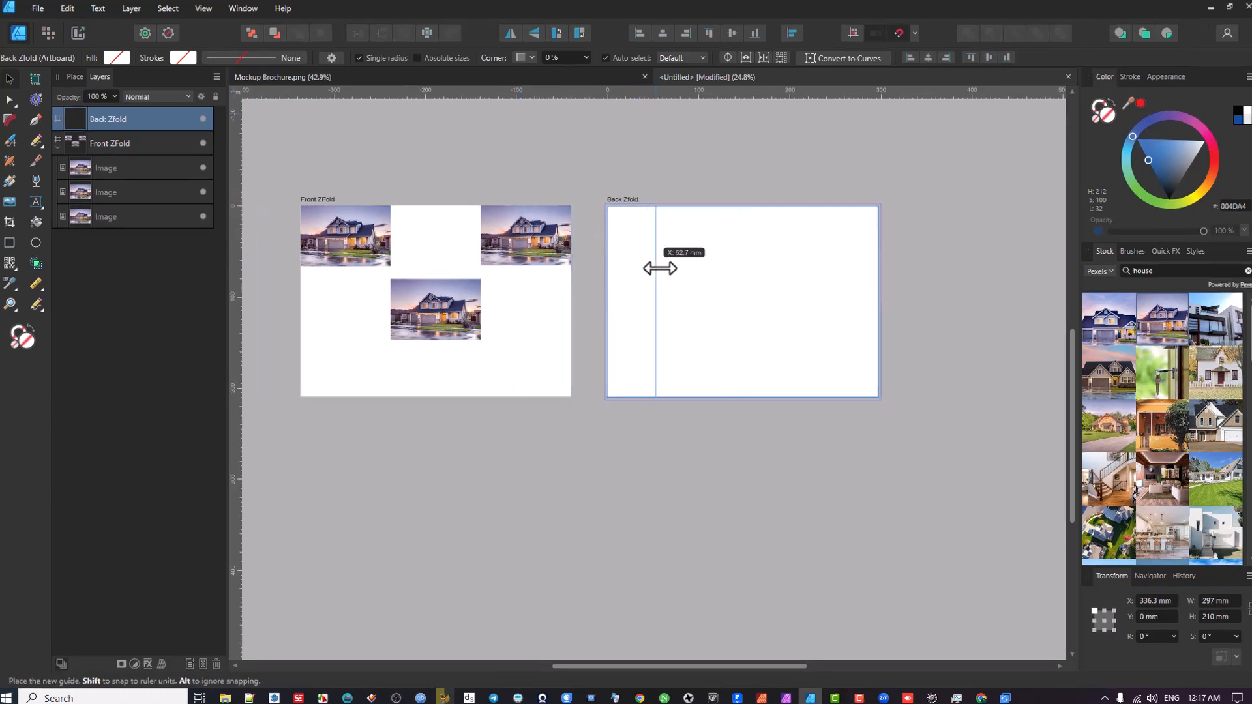
drag(746, 251, 746, 232)
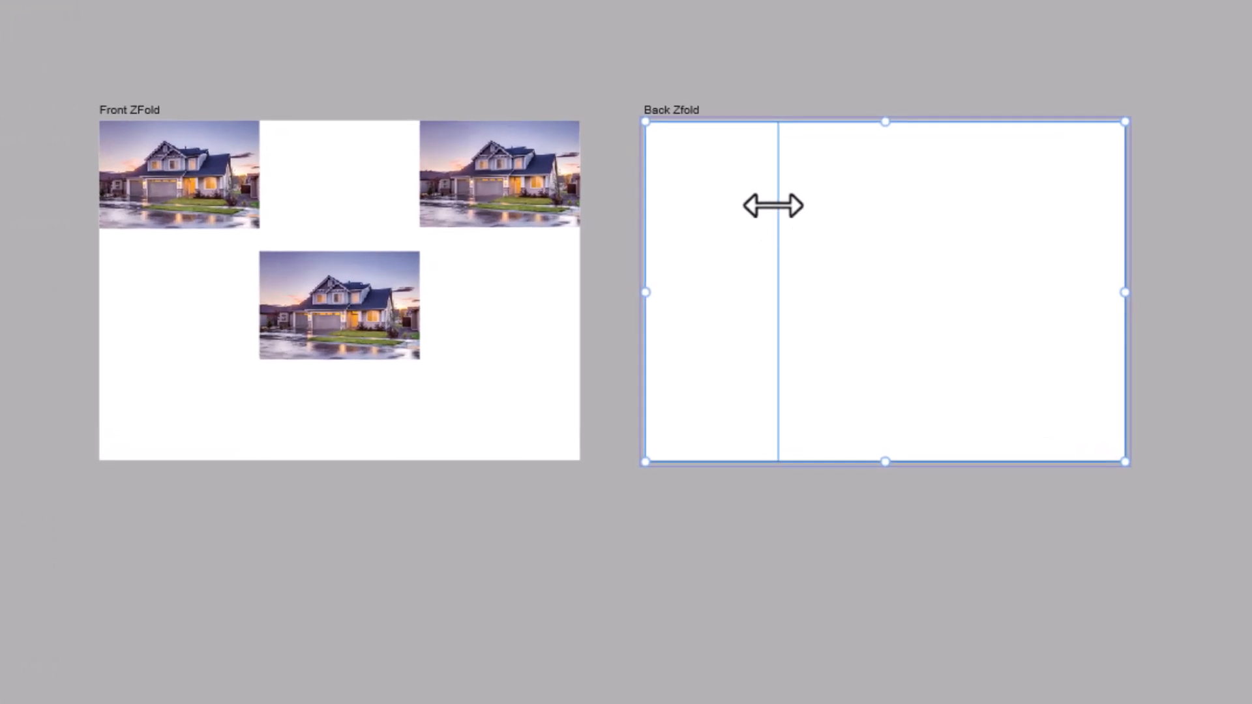
double_click(773, 207)
double_click(523, 225)
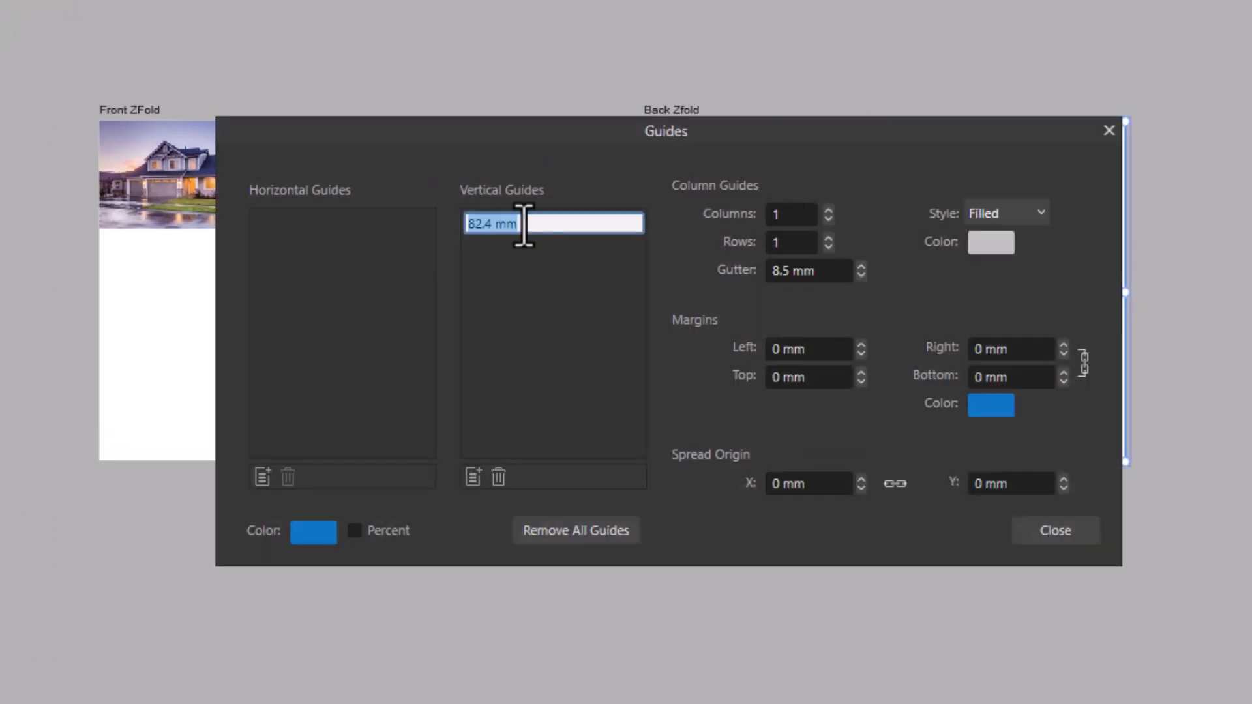
text(99)
key(Return)
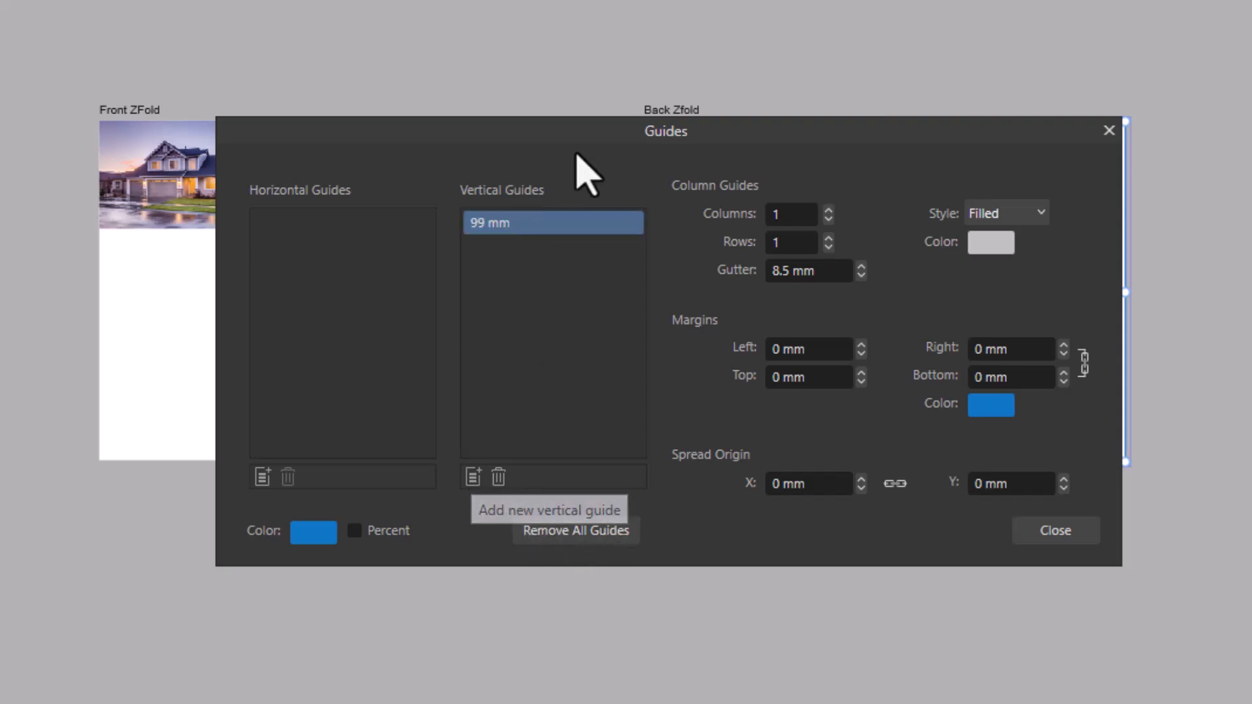
Add a second vertical guide to Back Zfold at 198 mm and close the guide settings
drag(602, 145, 816, 386)
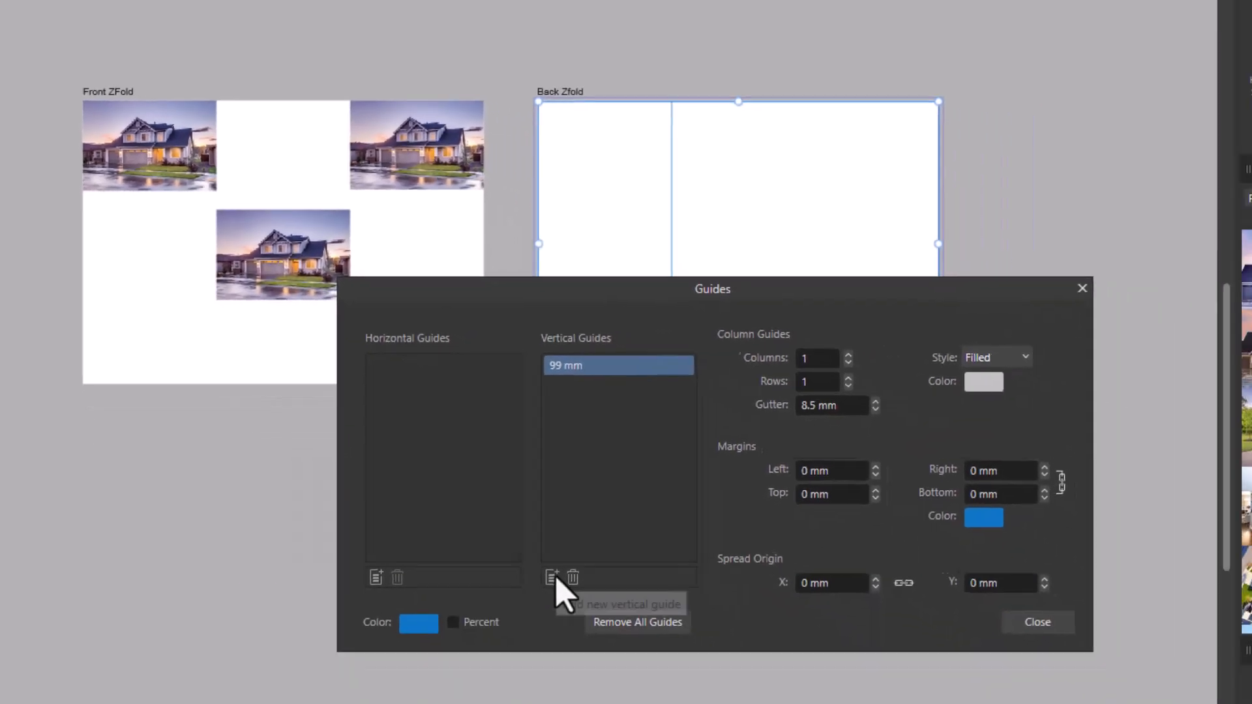
click(640, 669)
double_click(561, 381)
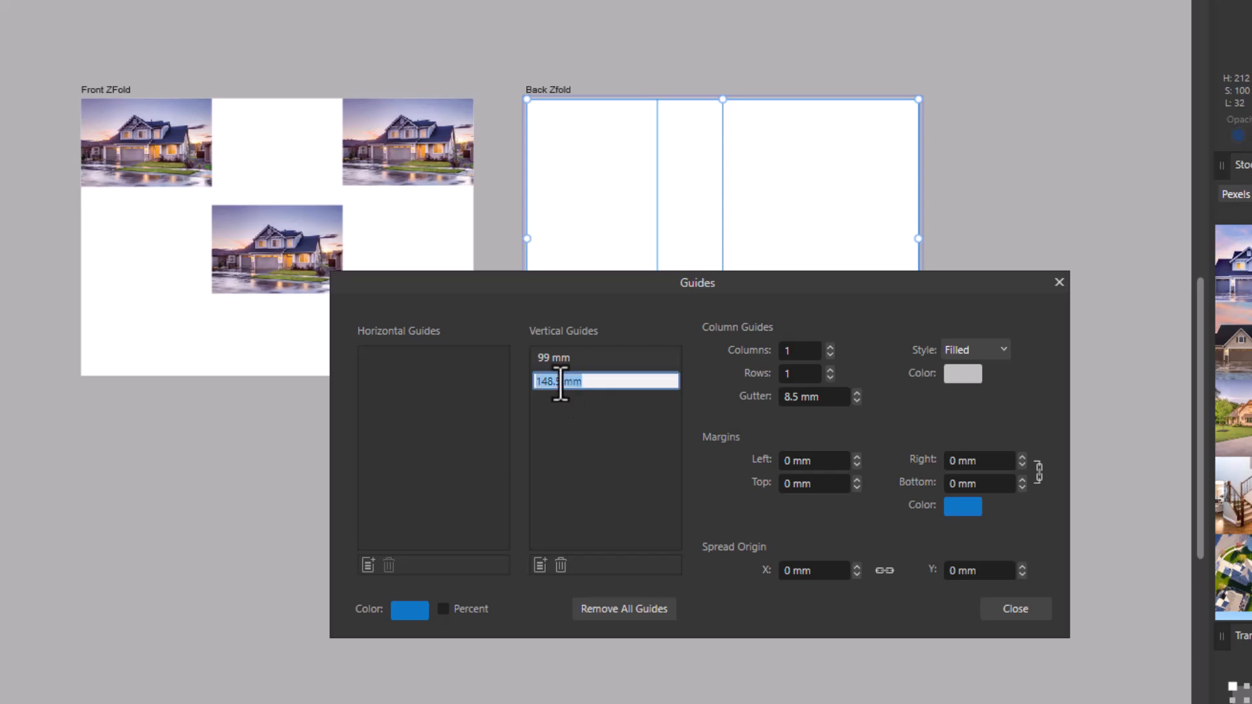
text(198)
key(Return)
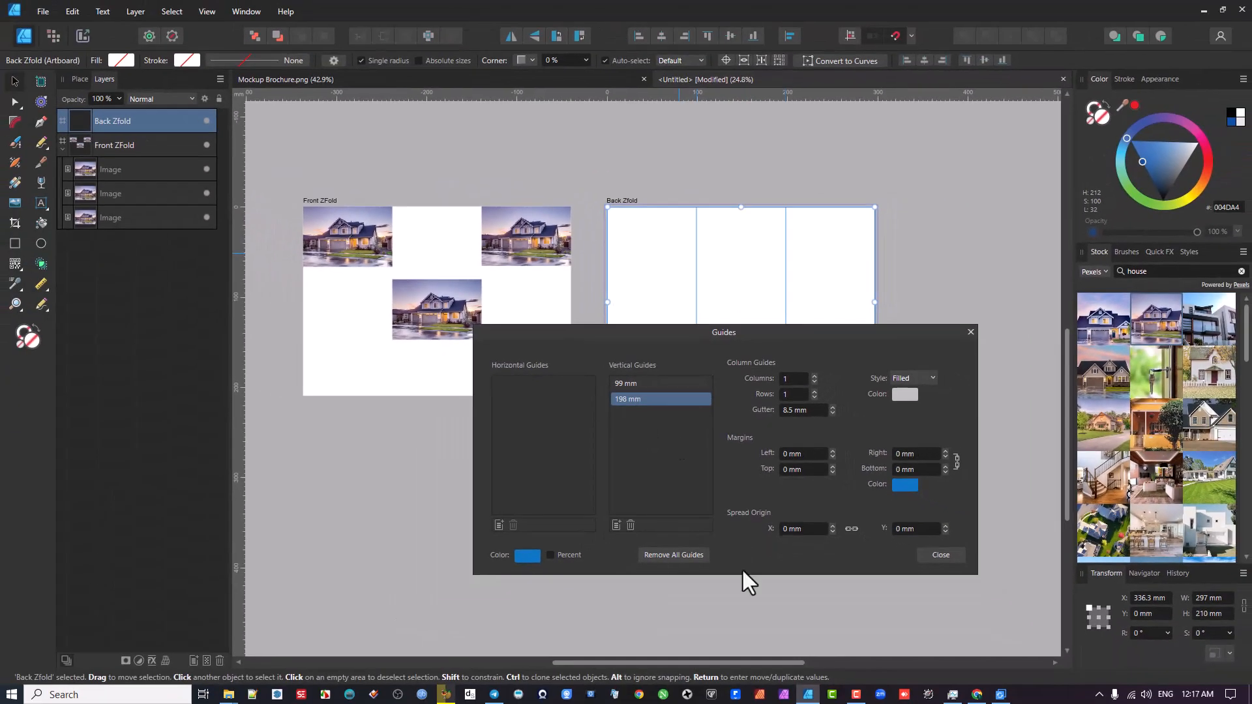
click(941, 555)
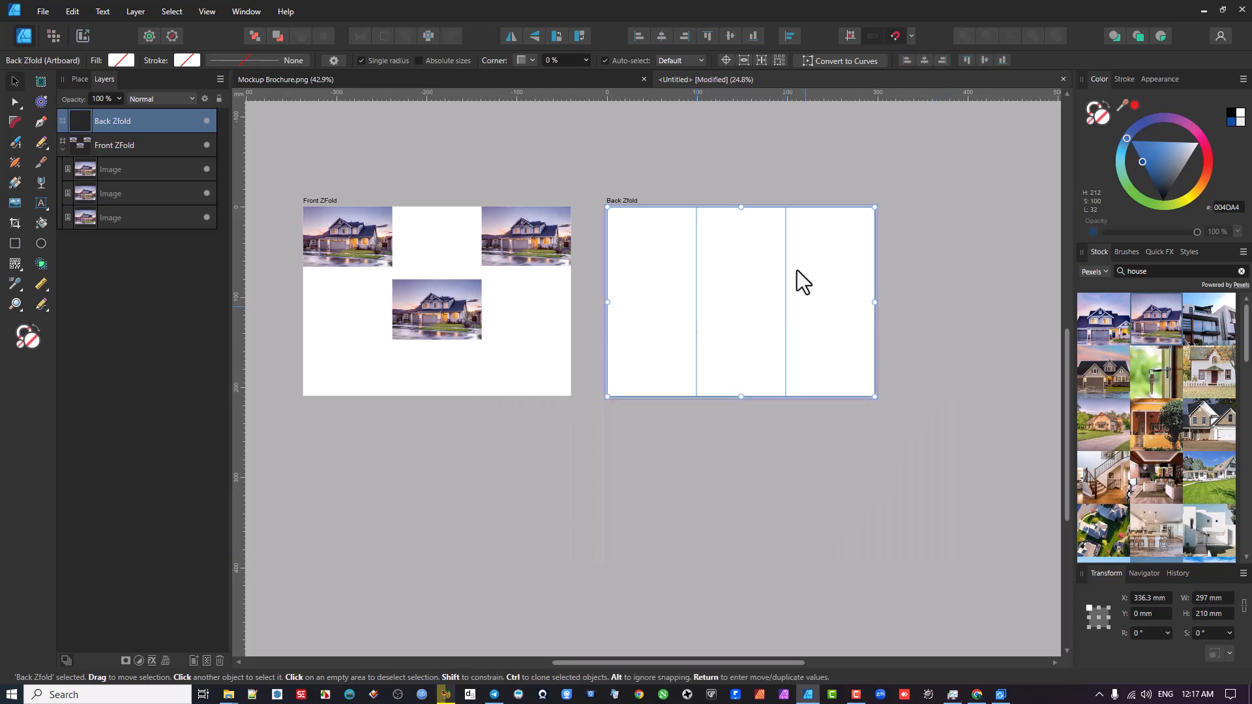
Move the ruler origin on Back Zfold onto the first fold guide, at X 99 mm and Y 66.9 mm
drag(771, 378, 658, 394)
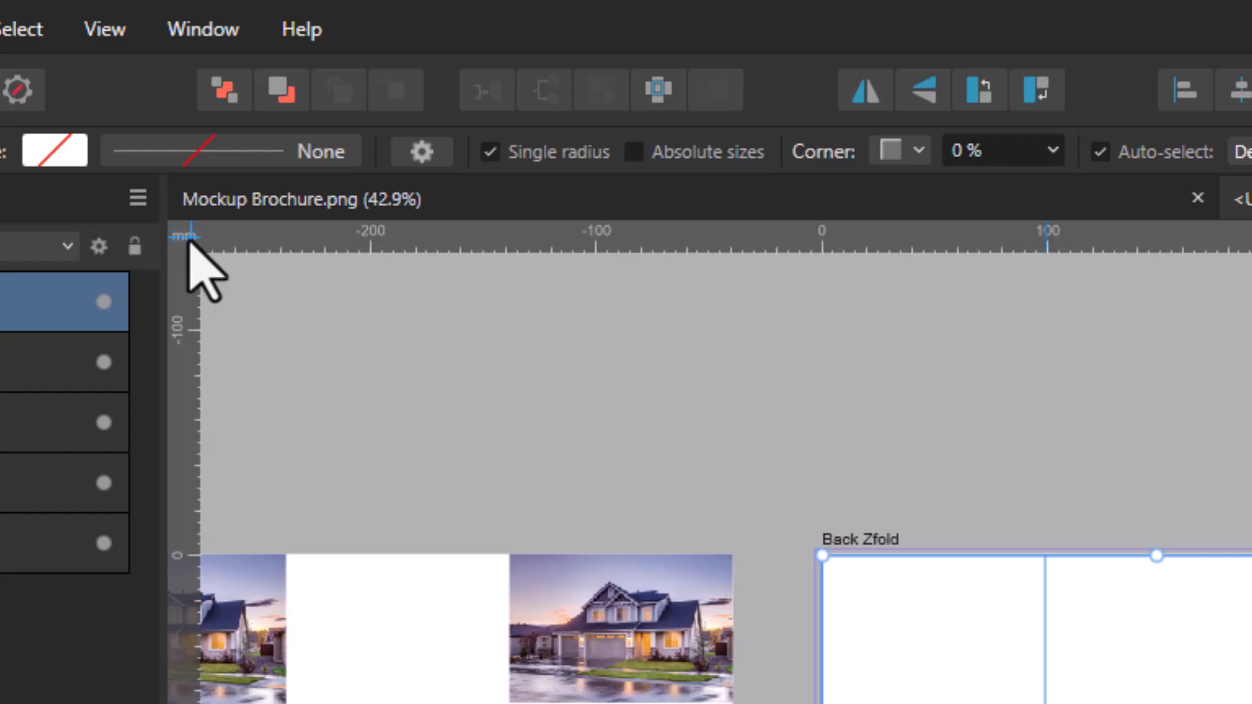
scroll(184, 233, up, 1)
scroll(182, 236, up, 1)
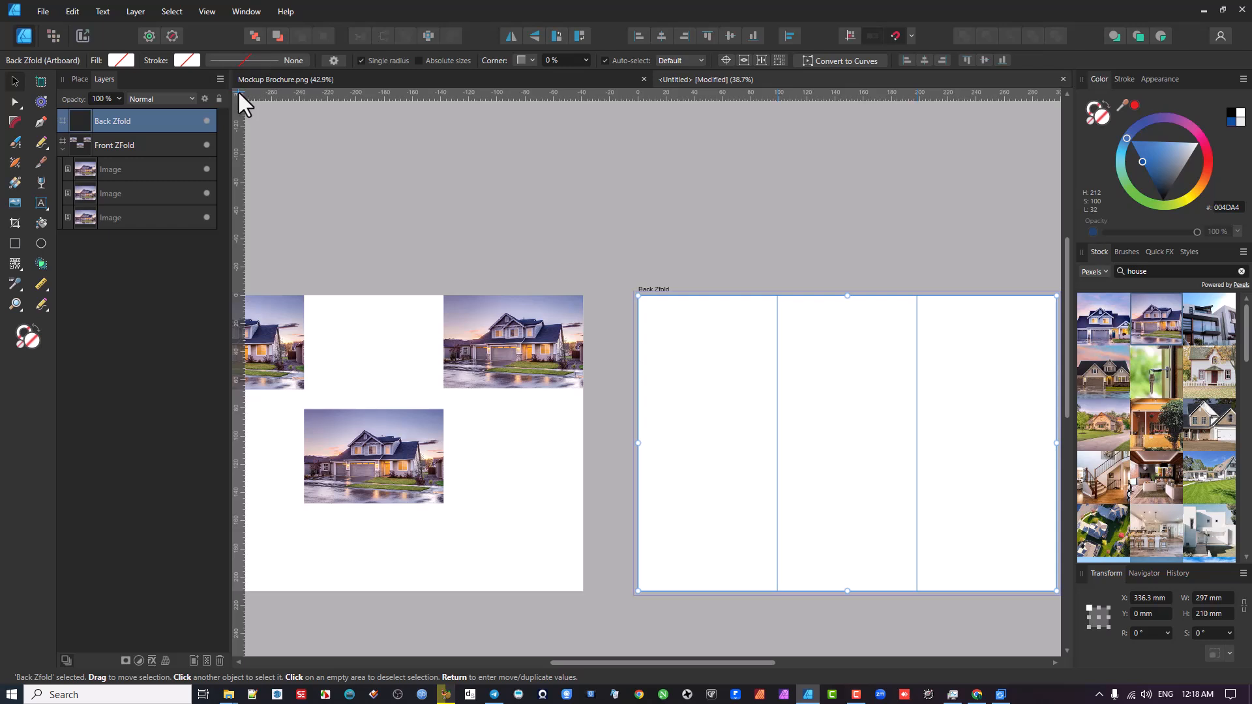
drag(237, 90, 383, 142)
drag(510, 171, 714, 396)
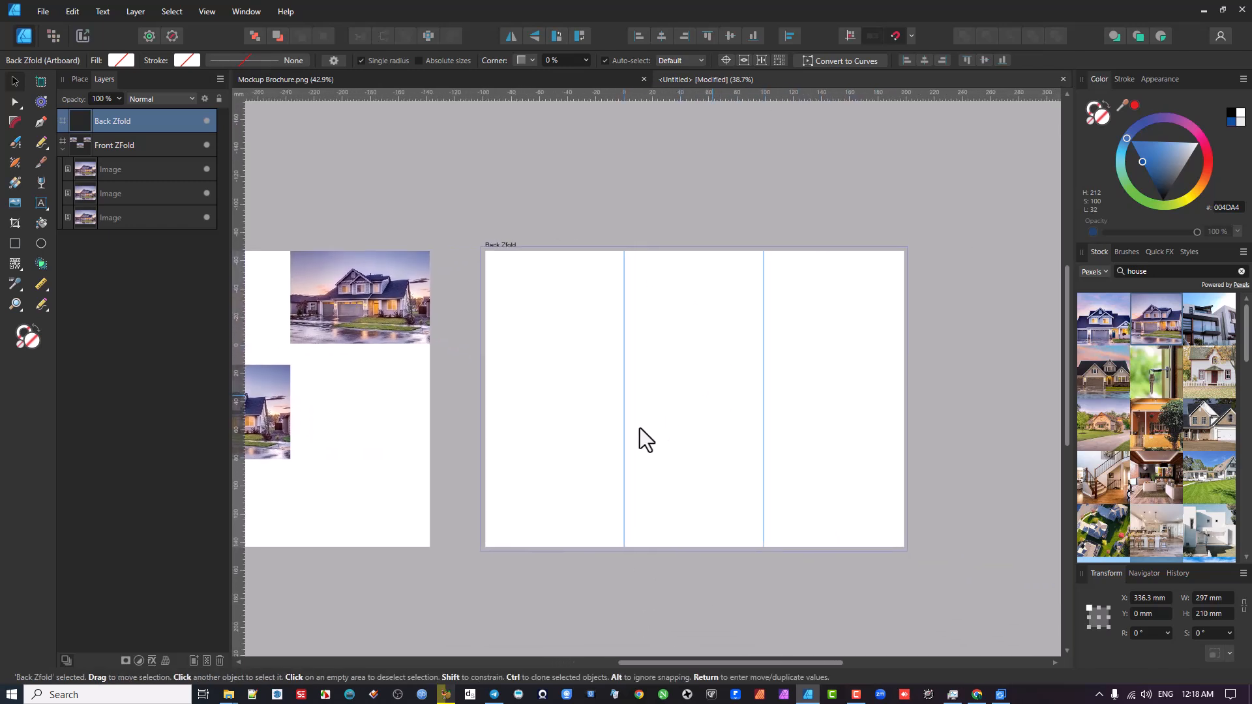
Move Back Zfold's first fold guide to about 31 mm from the new origin and check its position in the guide settings
drag(624, 425, 668, 420)
double_click(667, 419)
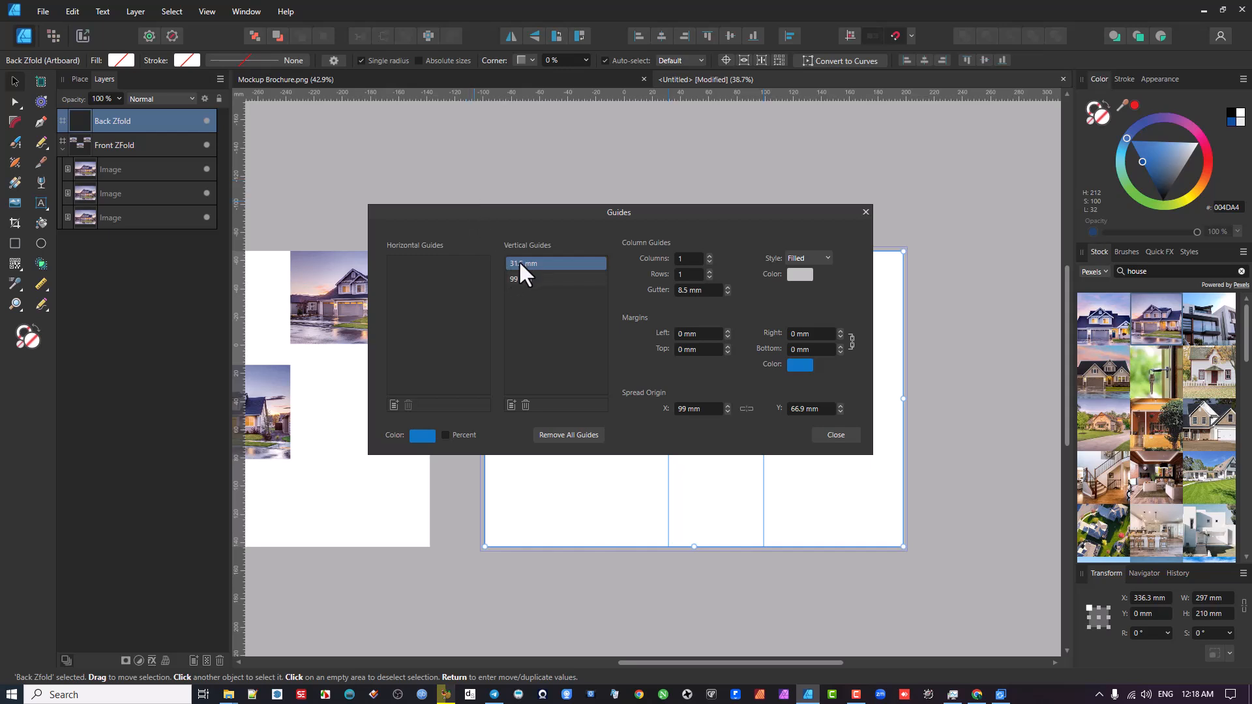
click(851, 435)
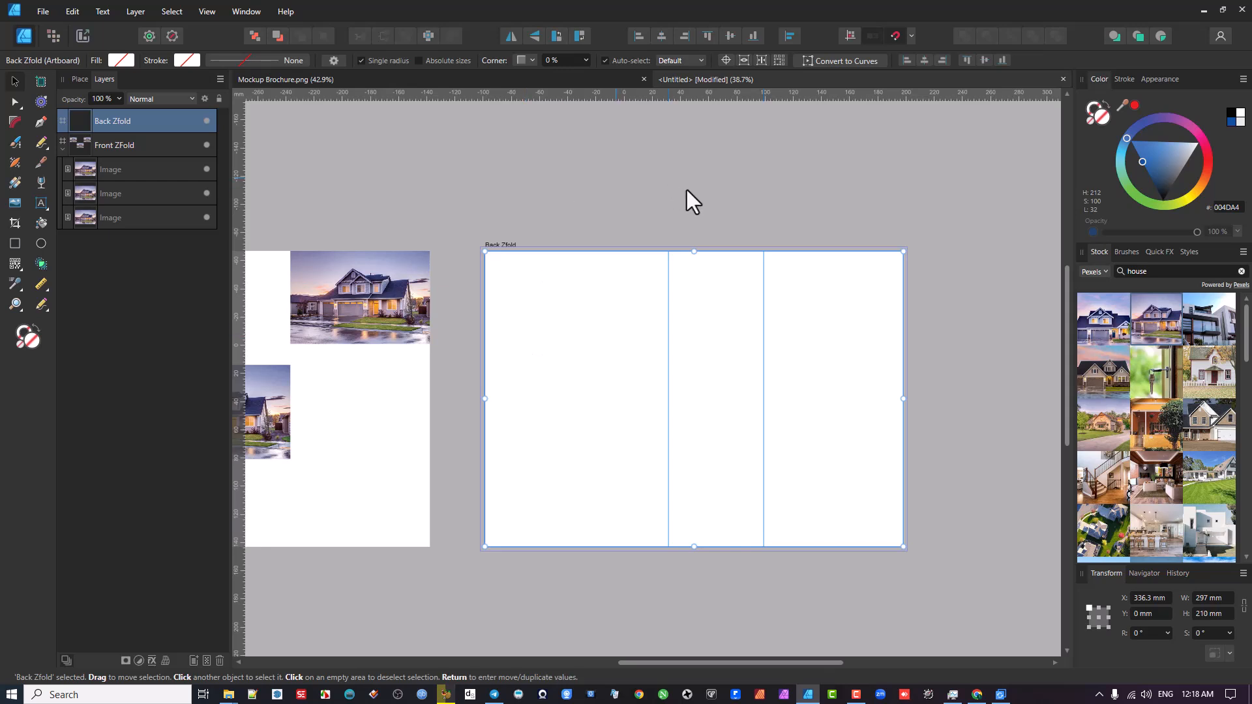
Make Front ZFold the active artboard and inspect its guides, including the one across Back Zfold
drag(611, 224, 772, 237)
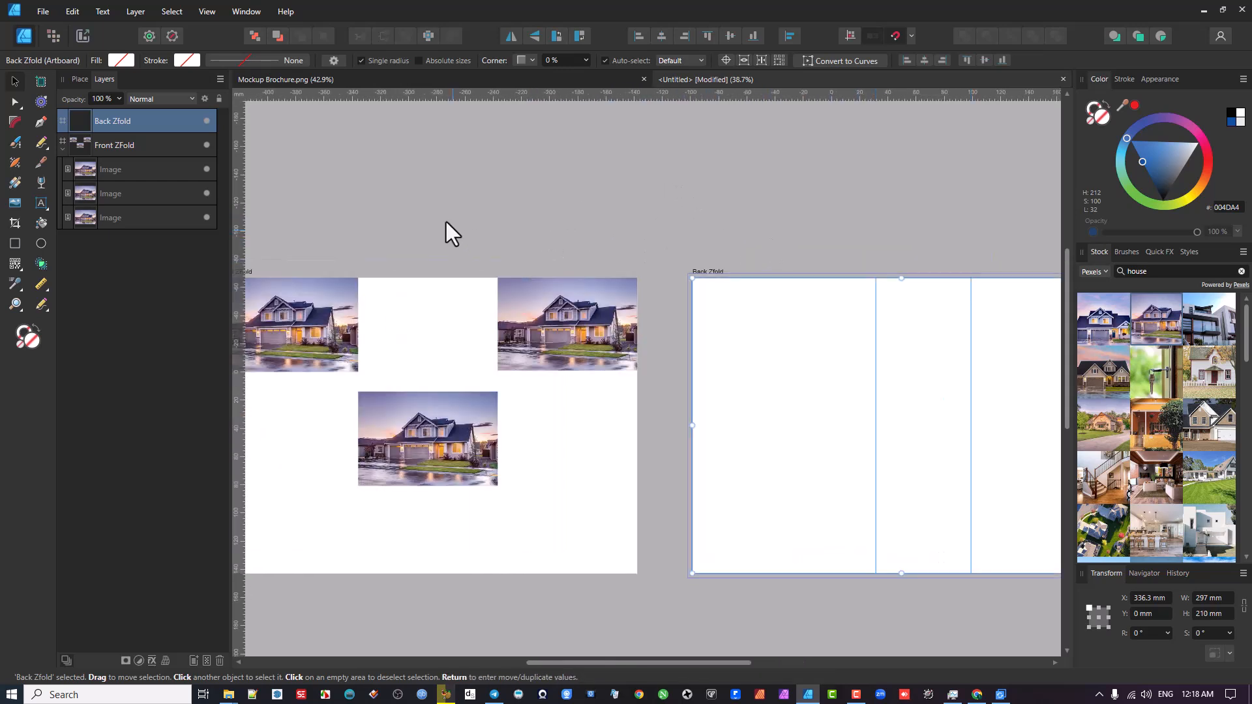
drag(446, 221, 557, 201)
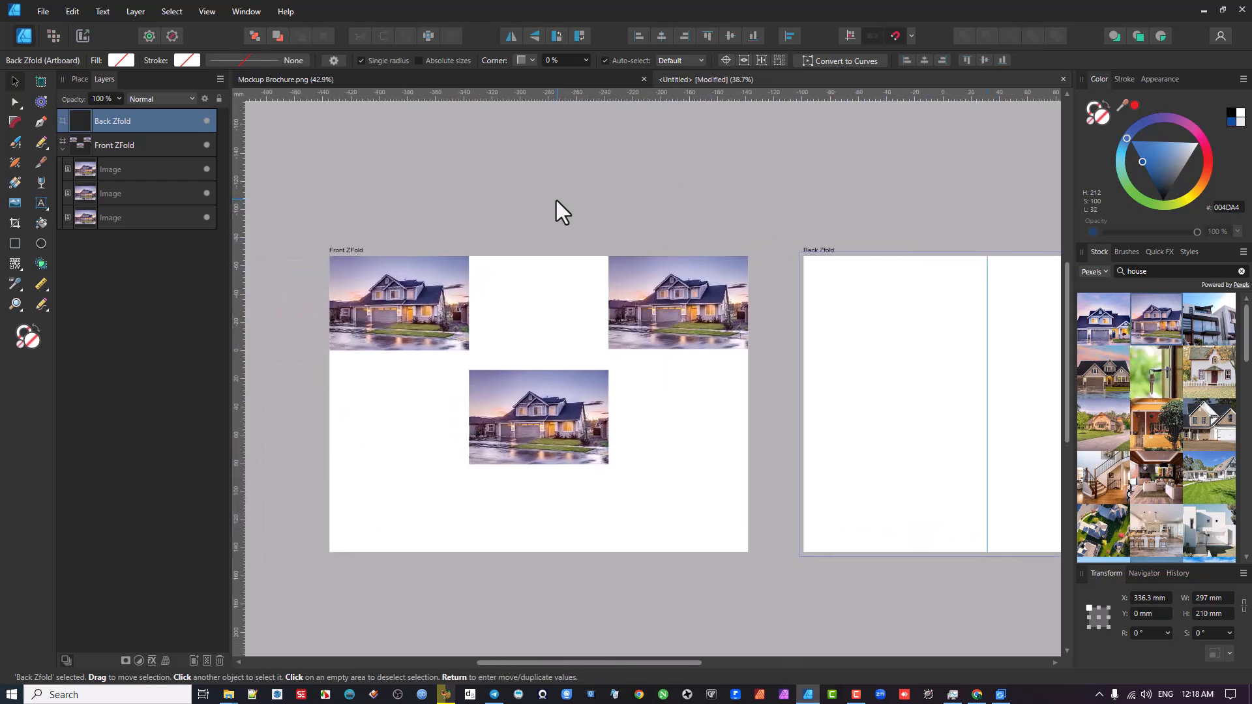
click(334, 252)
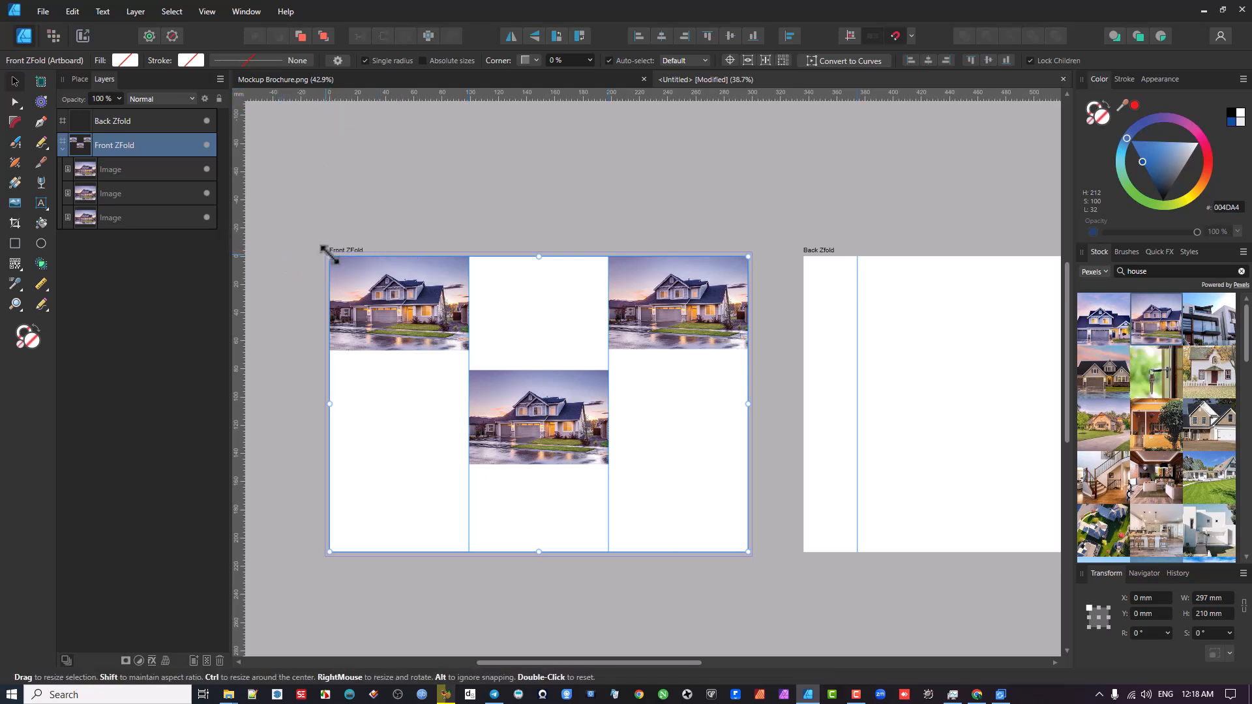
scroll(592, 270, right, 5)
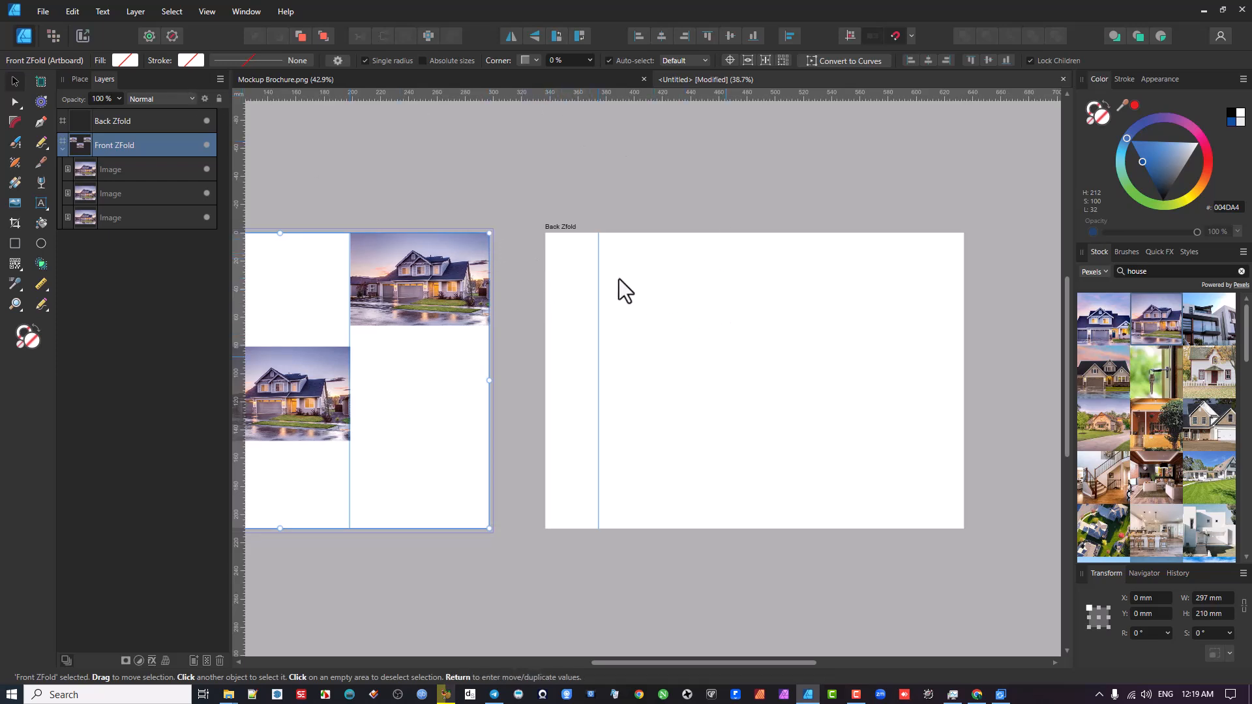
Make Back Zfold the active artboard, set its first vertical guide to 99 mm and close the guide settings
click(547, 229)
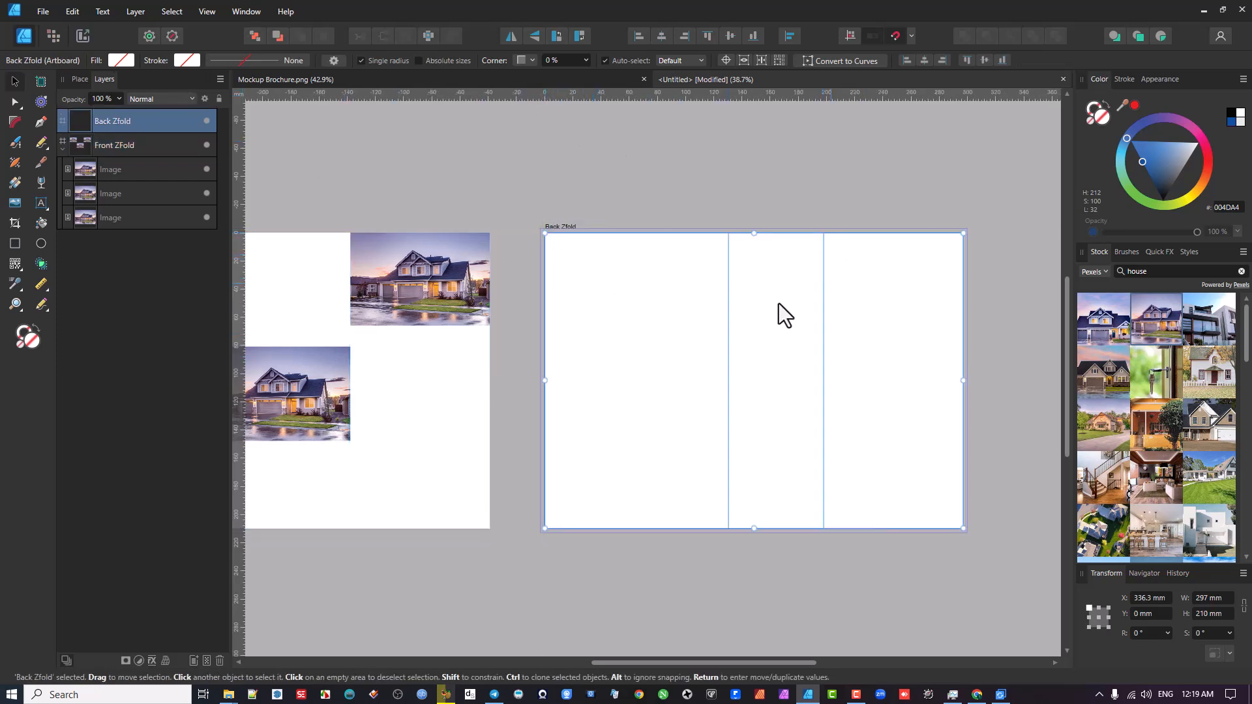
scroll(779, 304, down, 2)
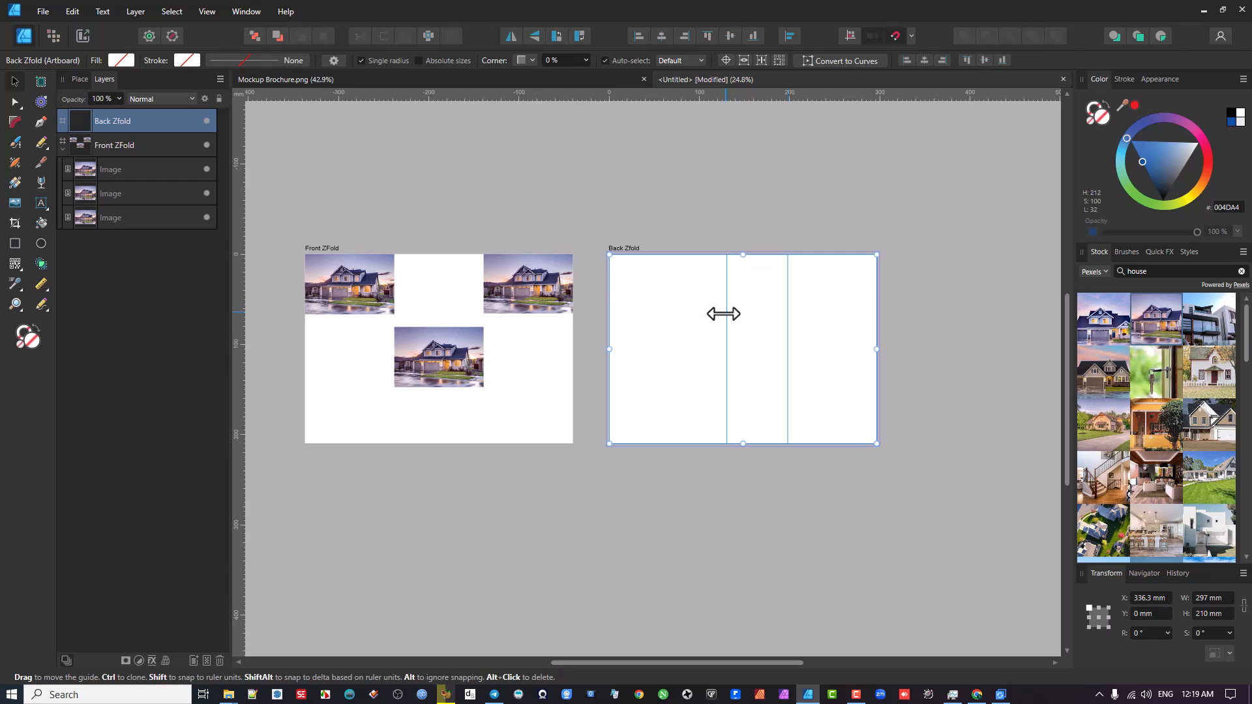
double_click(725, 313)
double_click(540, 263)
text(99)
key(Return)
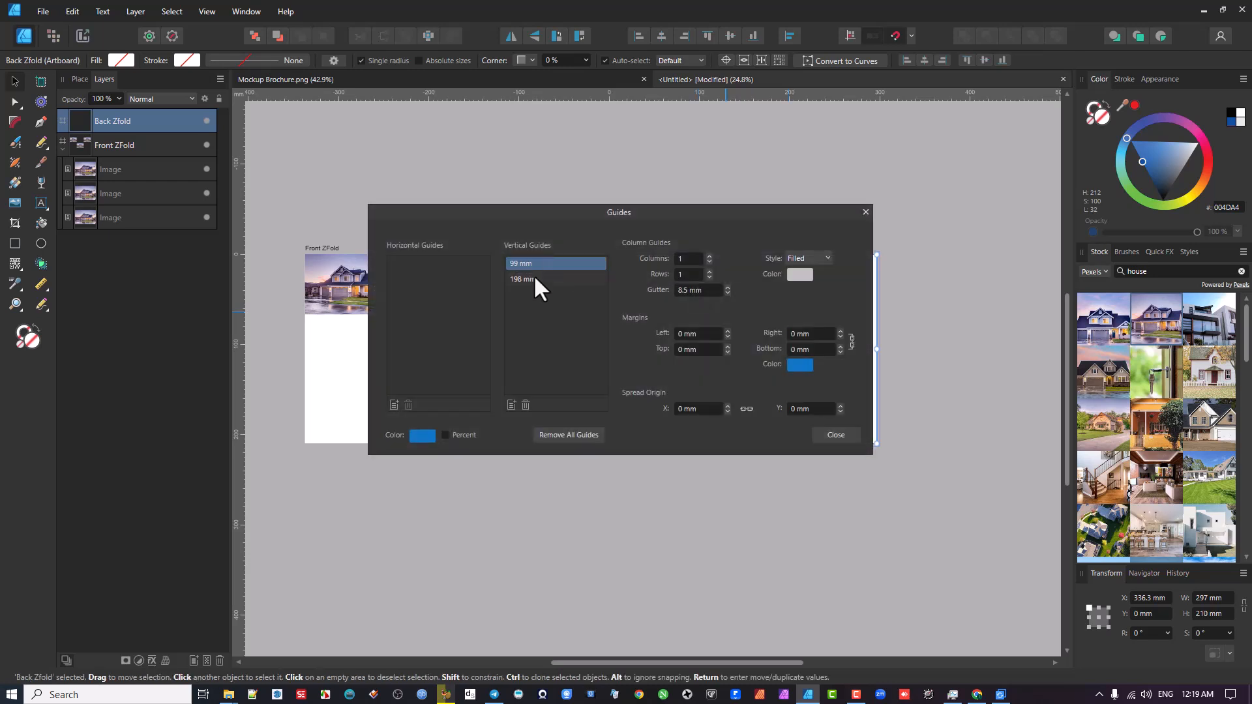
click(845, 435)
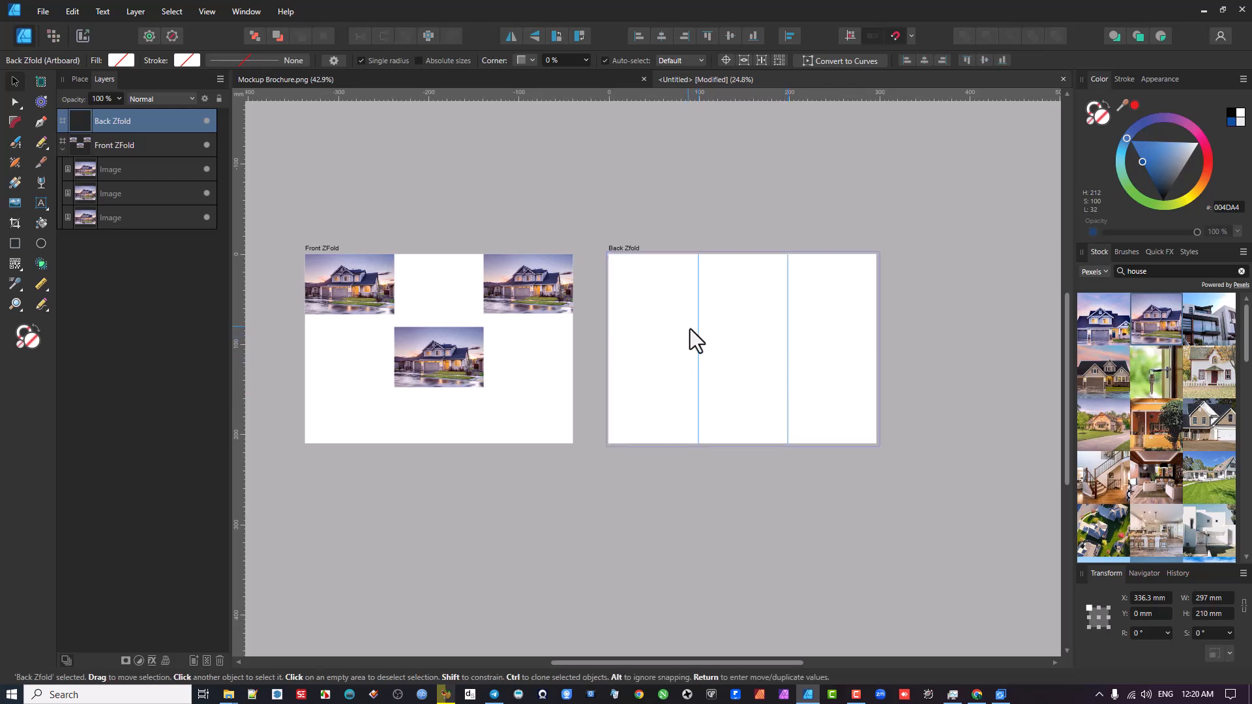
Delete the Back Zfold artboard and clear the selection
drag(690, 328, 720, 337)
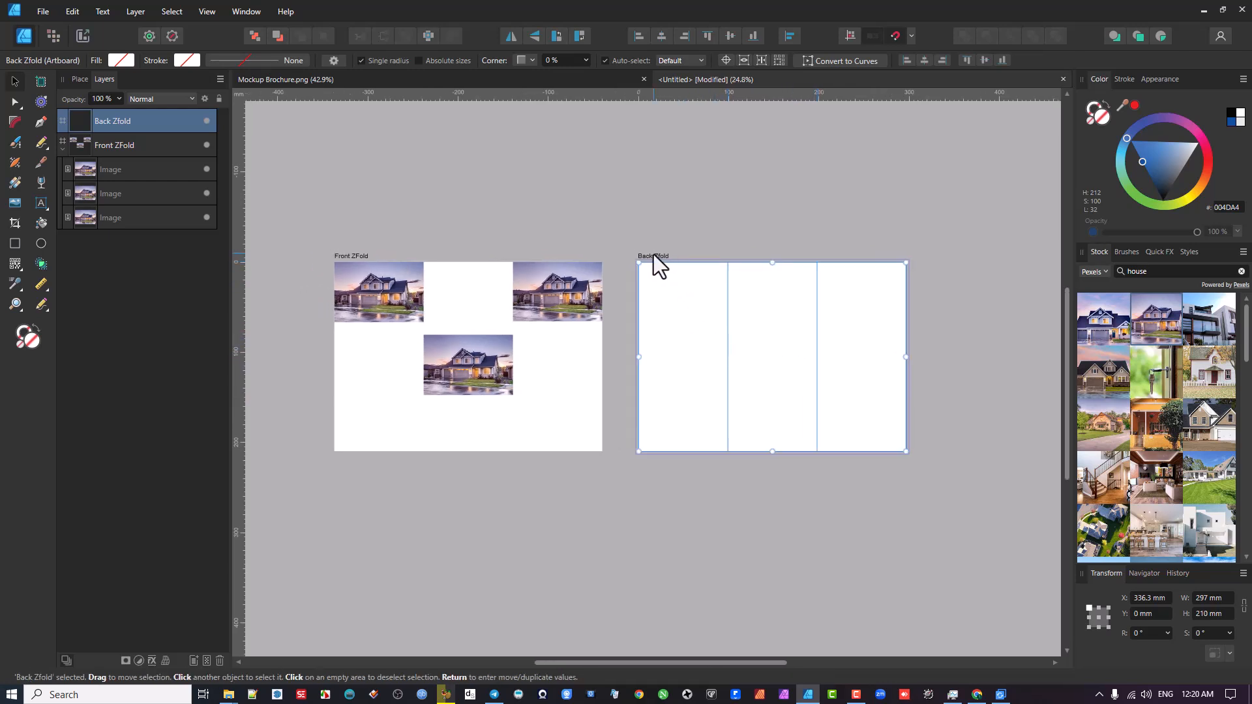
key(Delete)
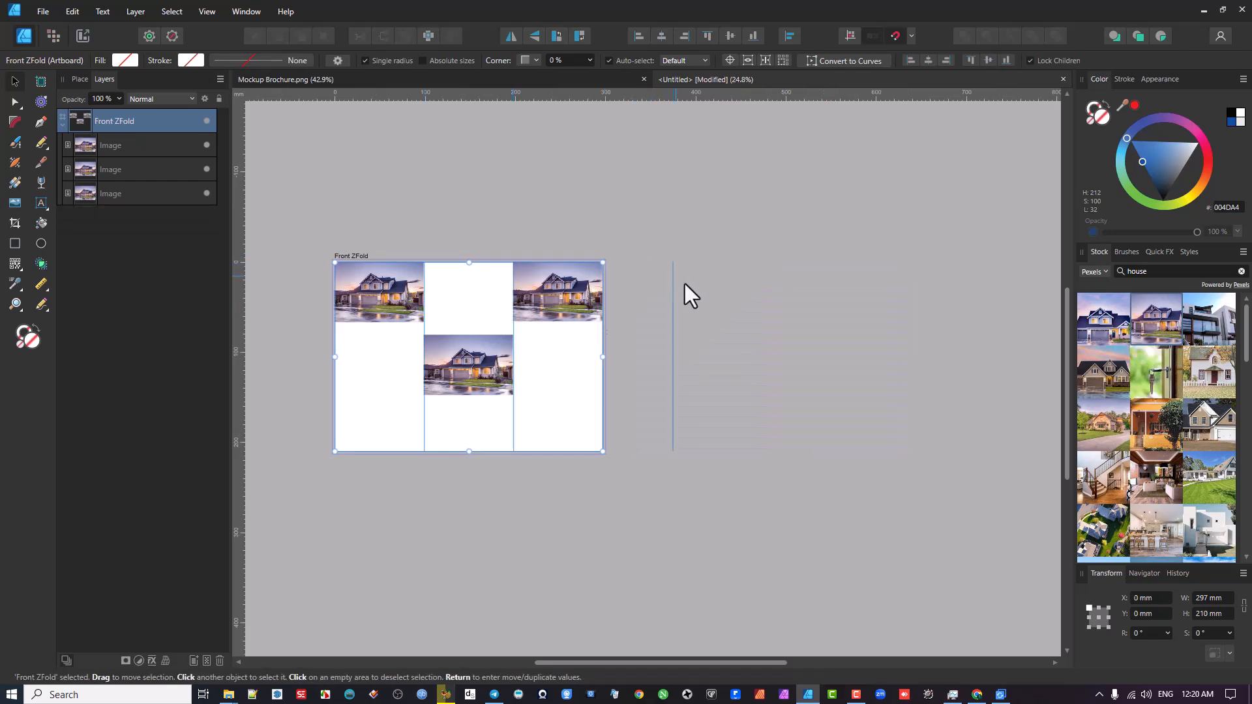
click(667, 285)
scroll(667, 284, down, 1)
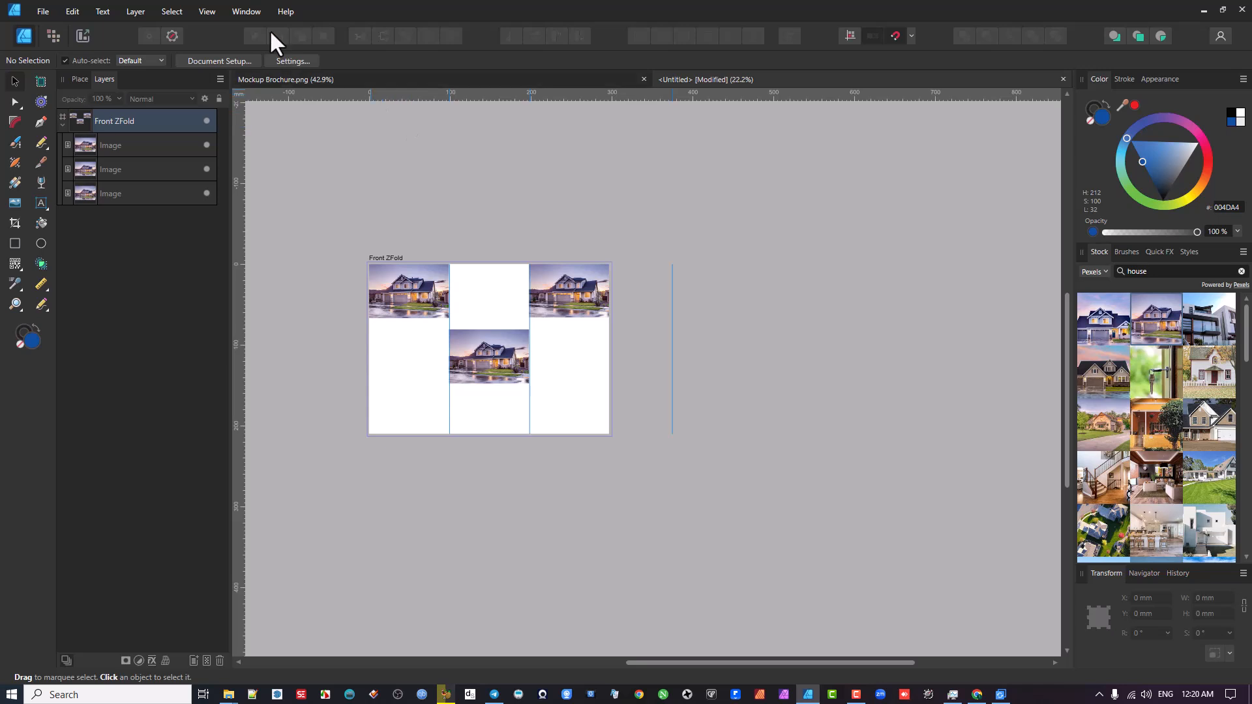
Hide the guides in the document
click(207, 12)
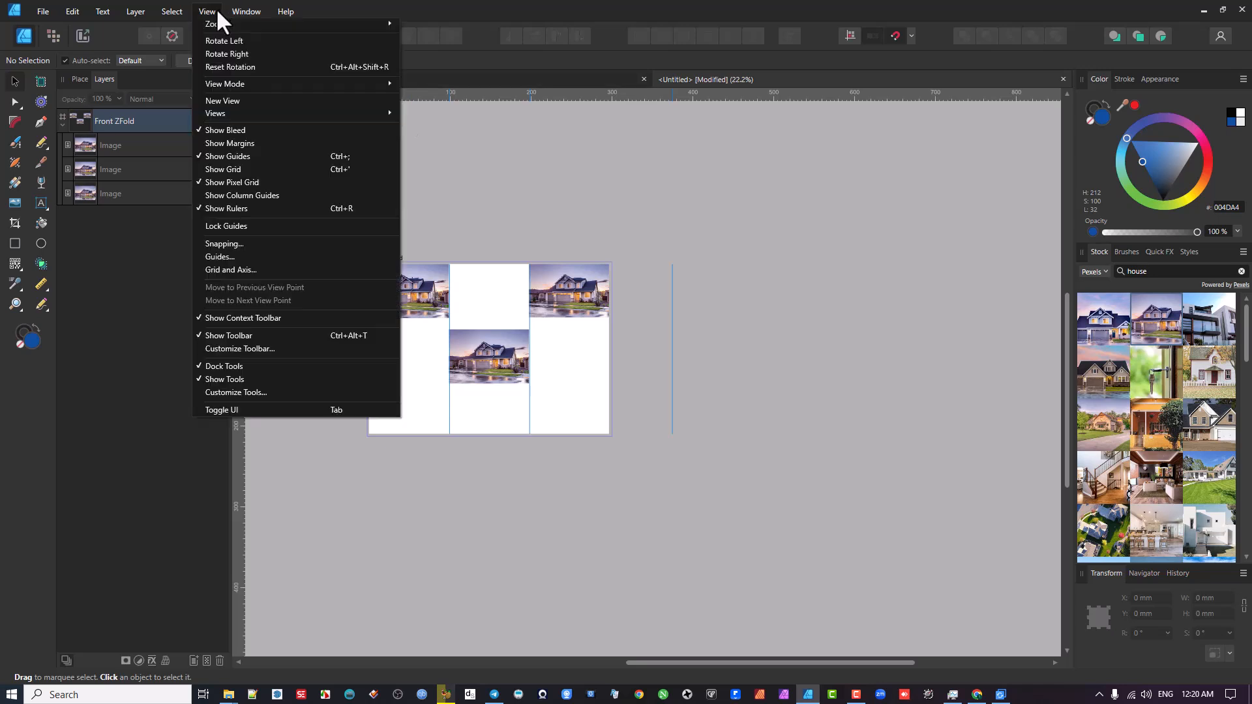
click(236, 157)
ctrl+scroll(429, 357, up, 3)
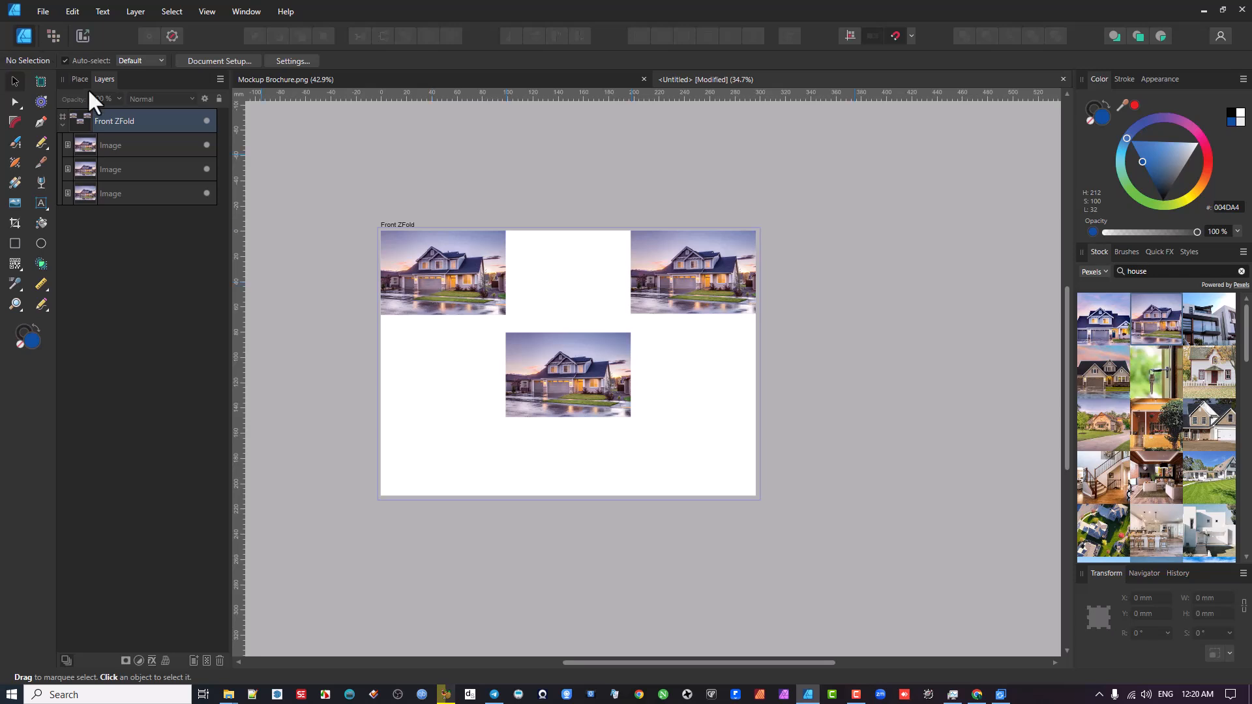
Open the export settings for Front ZFold, choose PDF as the format and apply the PDF (for print) preset
click(40, 13)
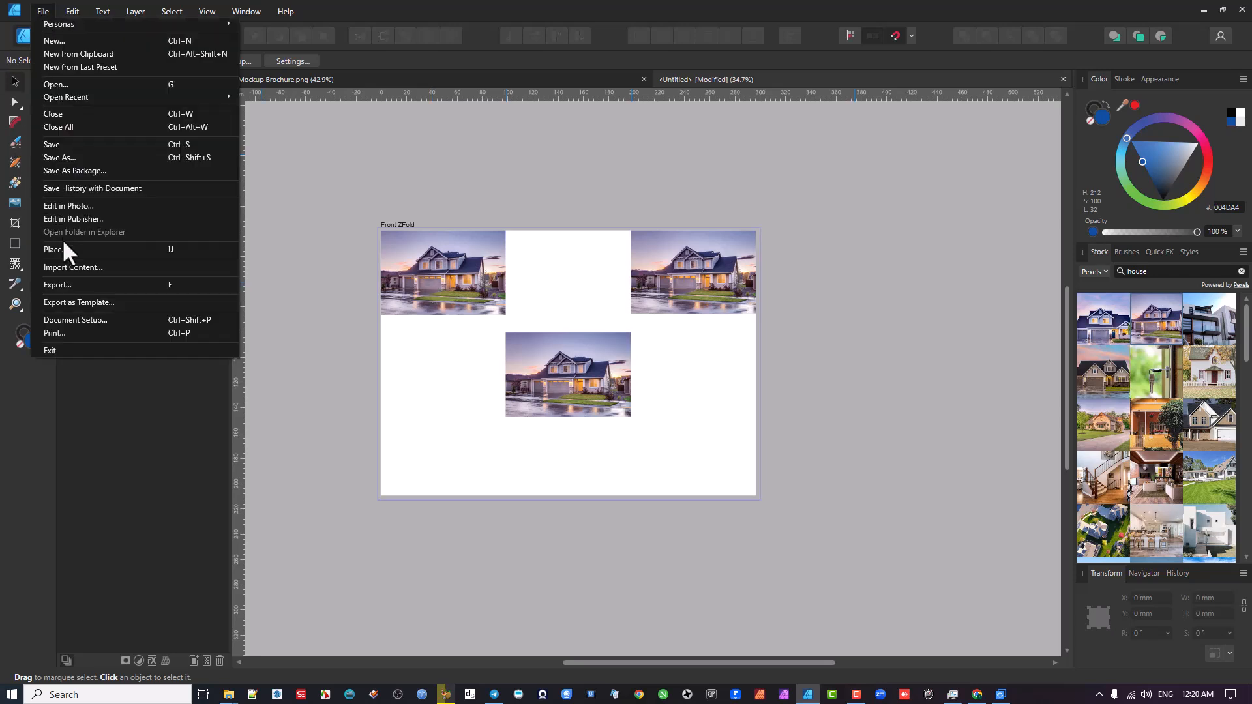
click(65, 283)
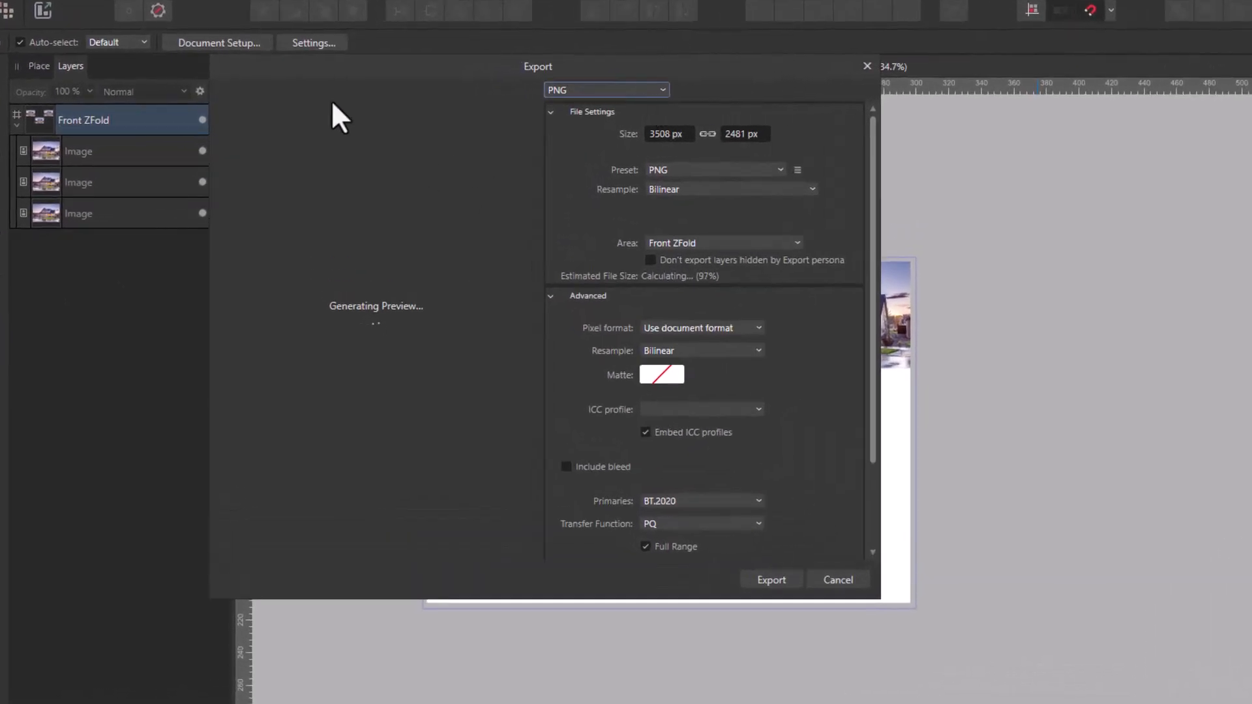
click(626, 90)
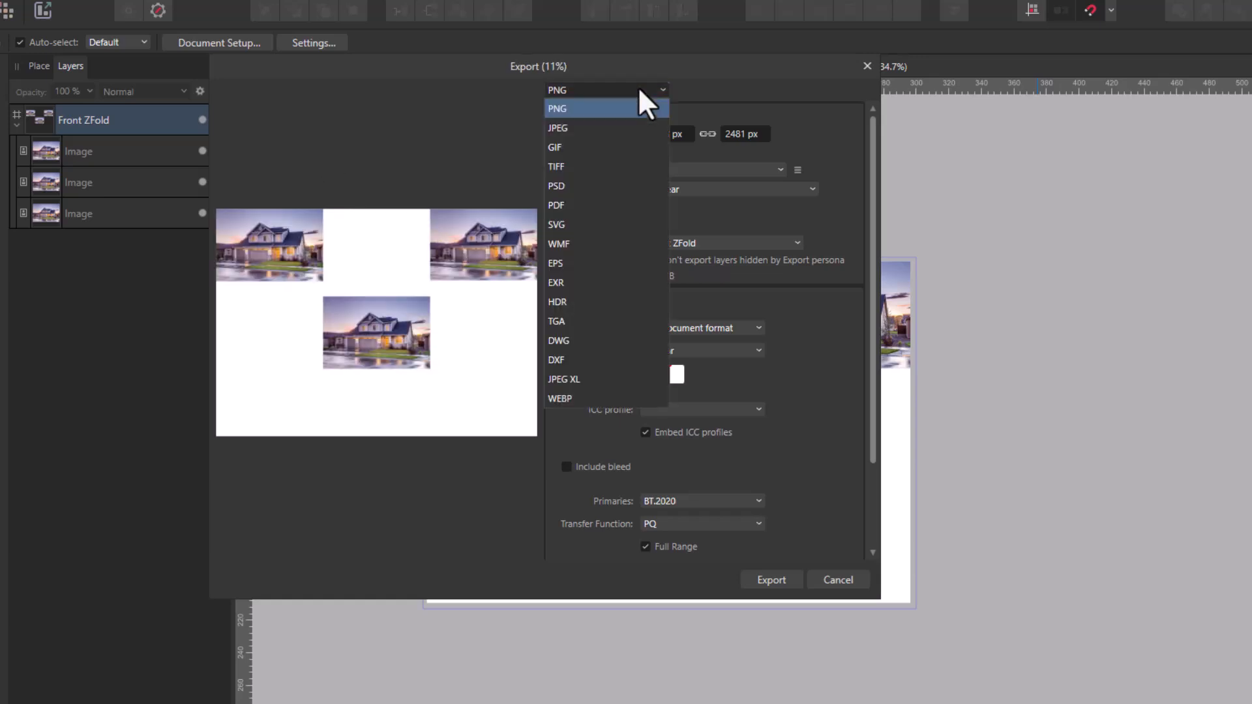
click(597, 71)
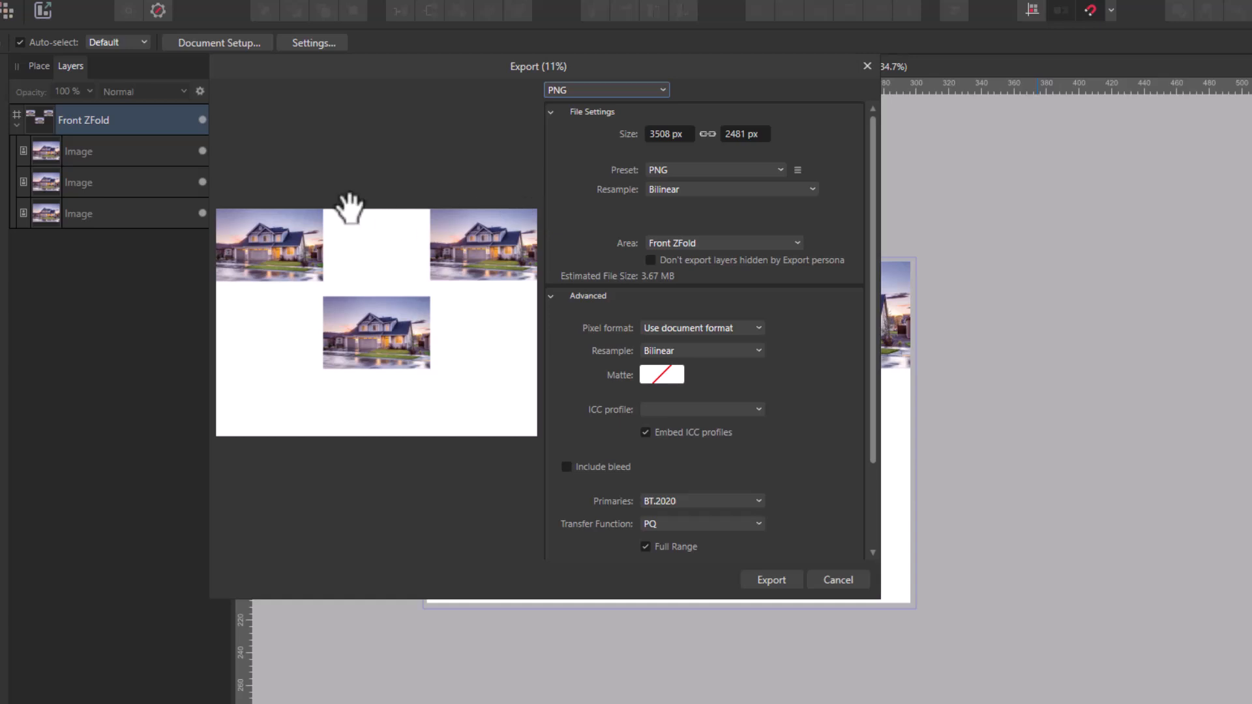
click(620, 90)
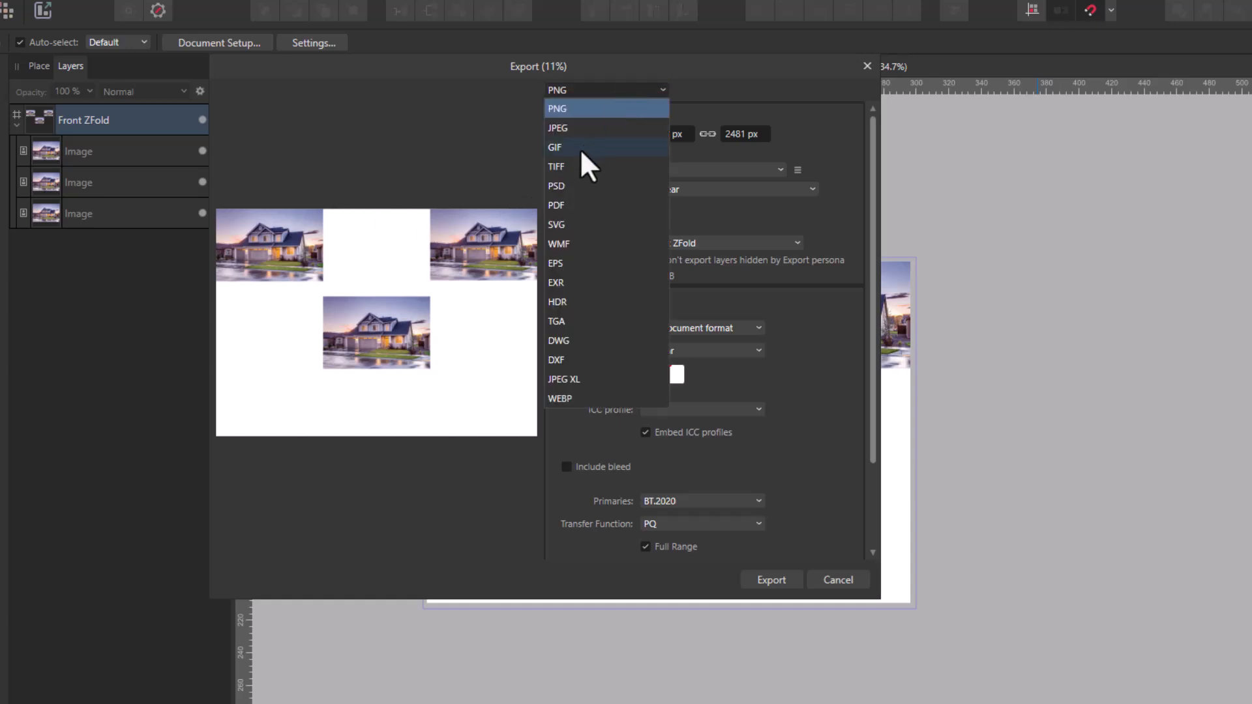
click(570, 203)
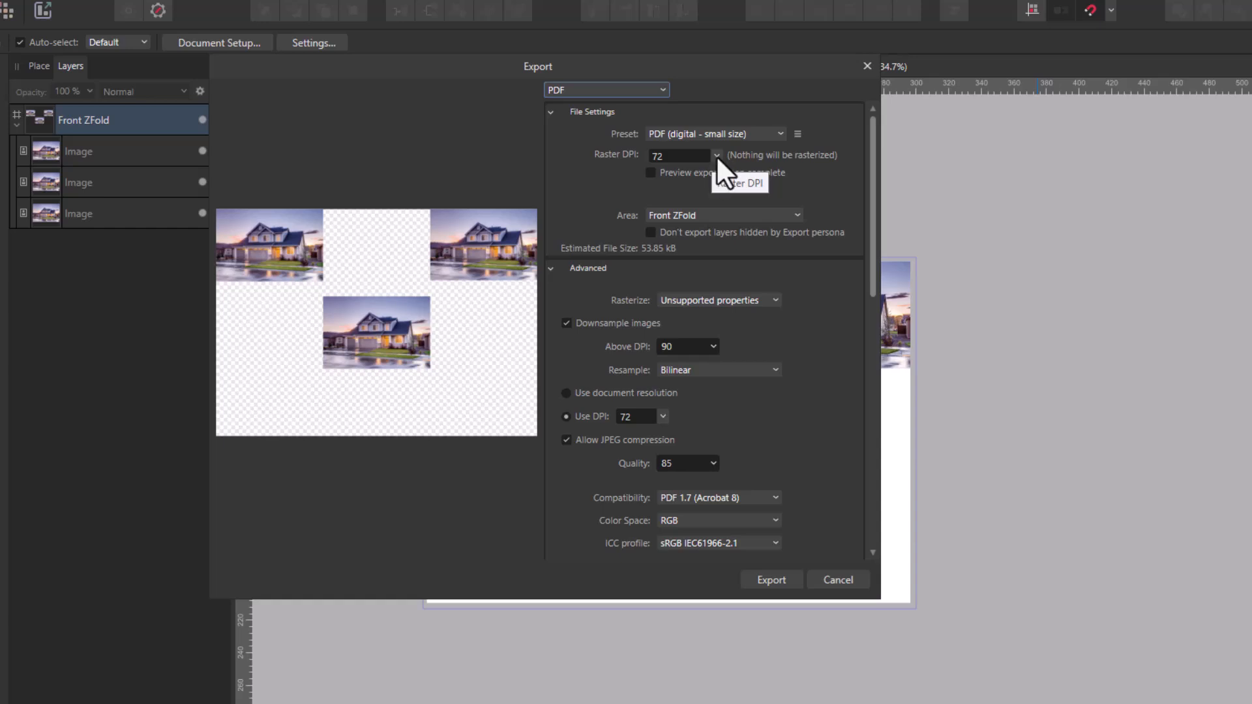
click(702, 133)
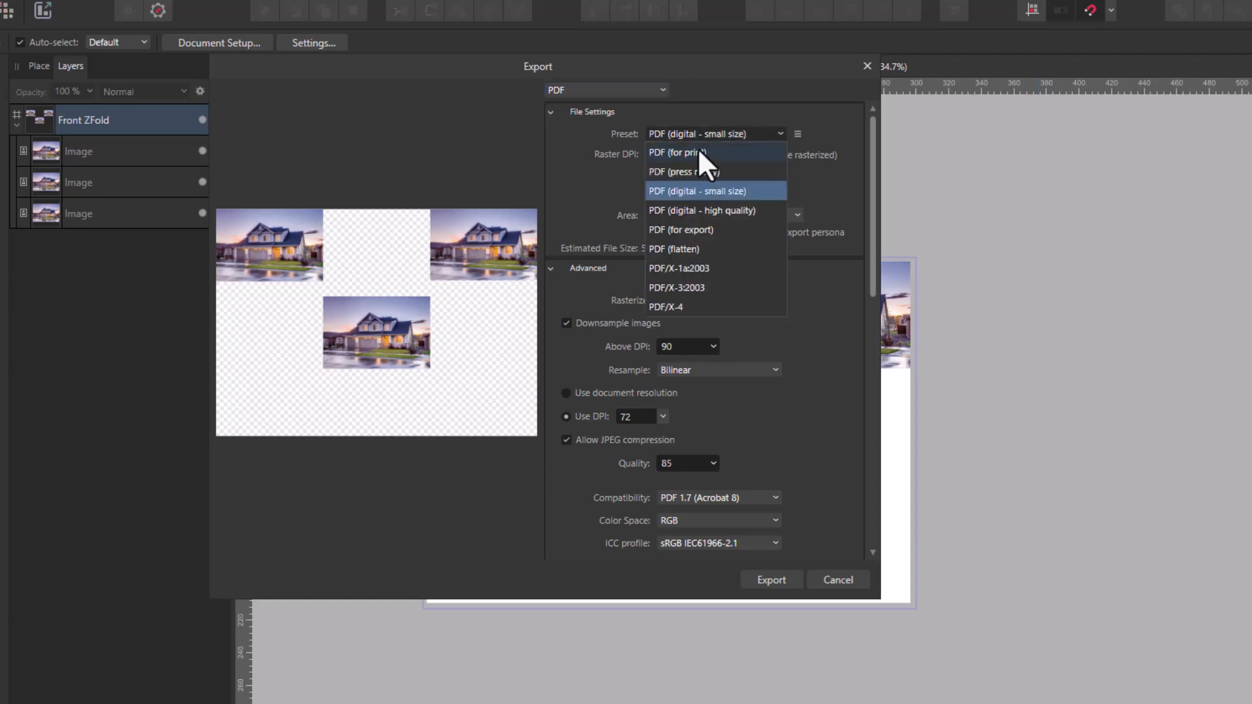
click(698, 152)
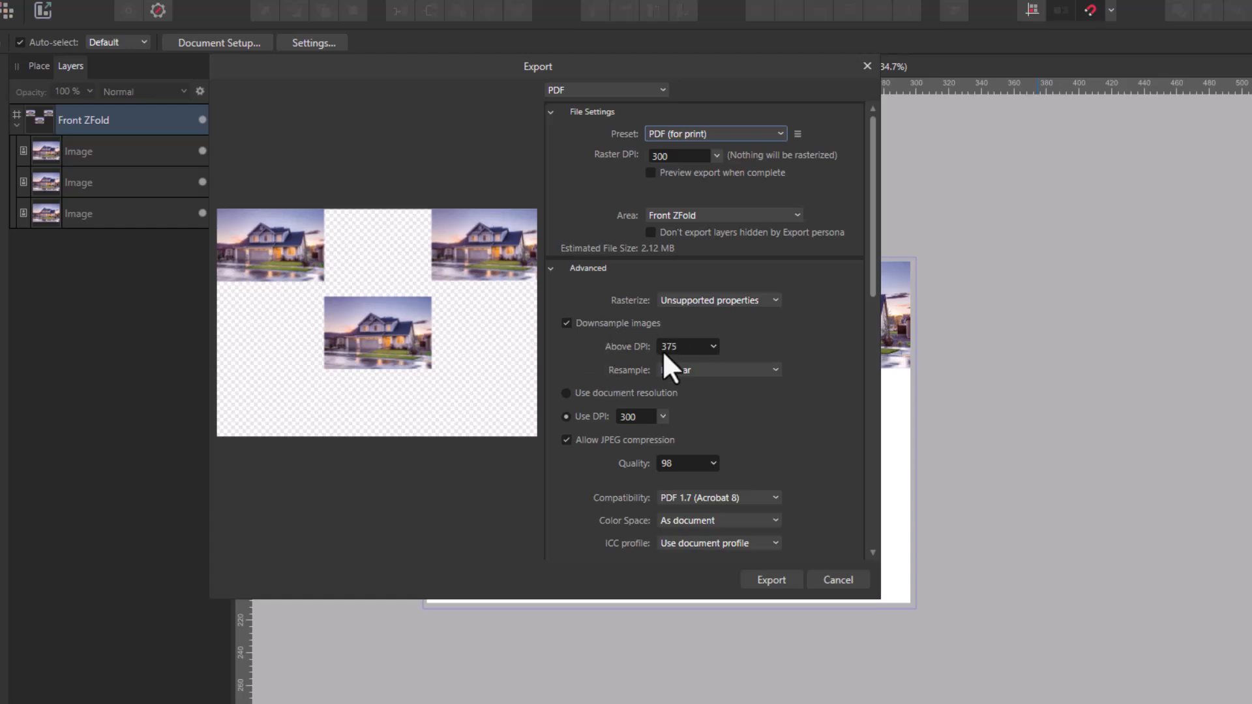
Turn off image downsampling and JPEG compression for the PDF export
click(566, 323)
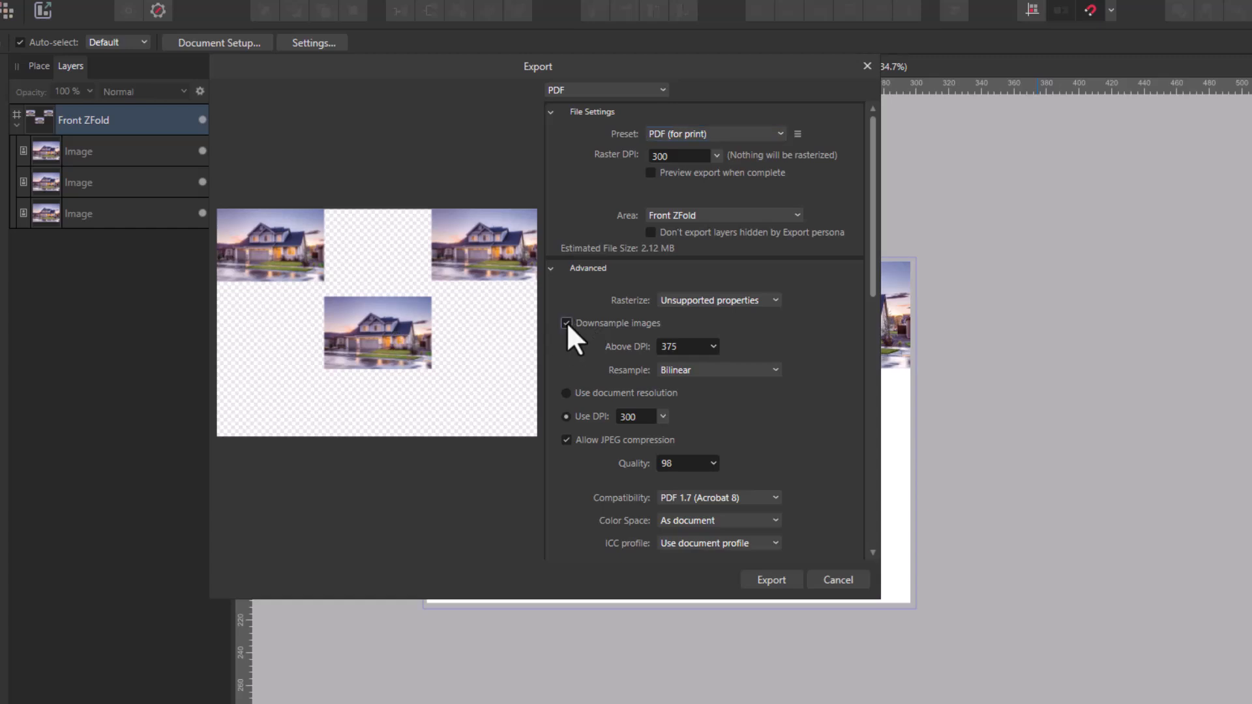
click(566, 439)
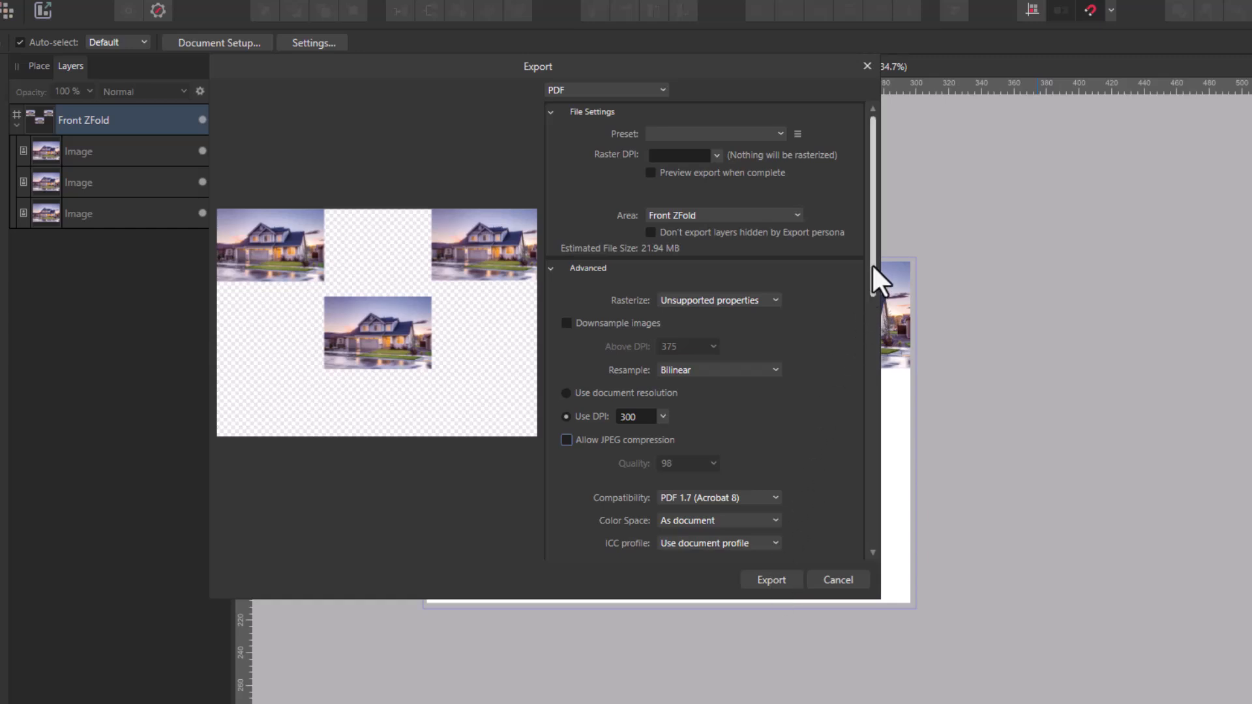
drag(873, 259, 875, 427)
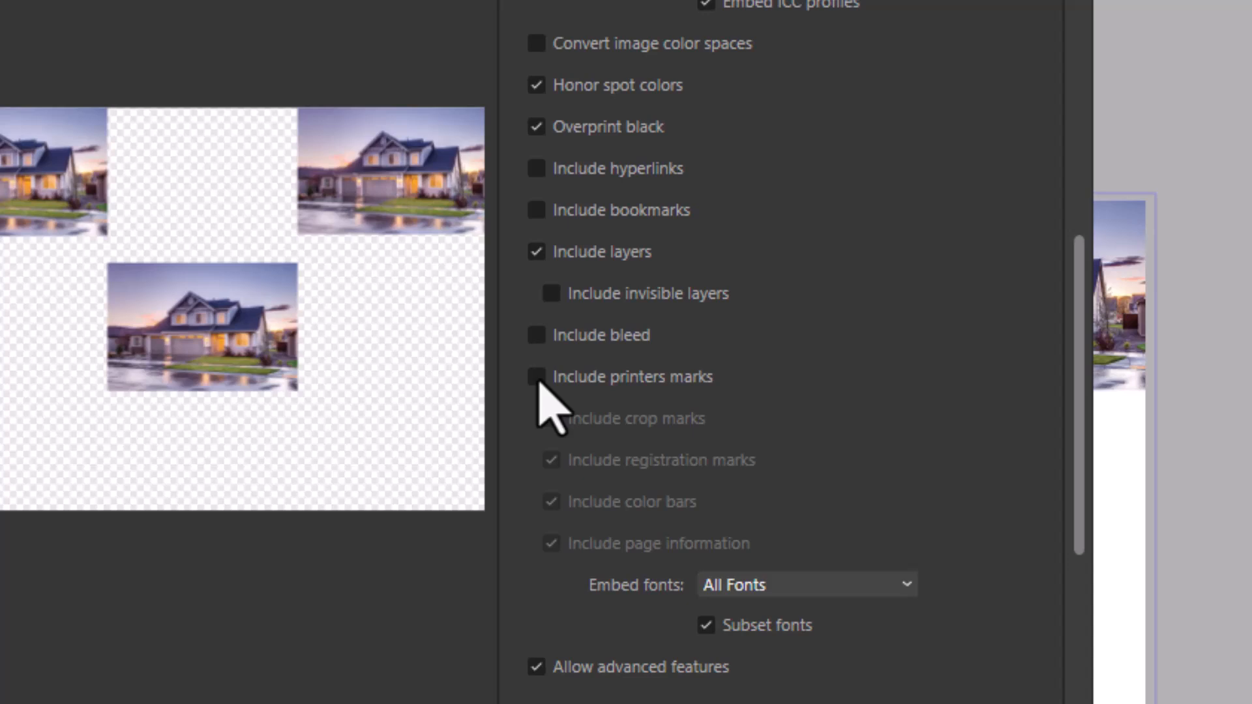
Include printers marks and bleed in the PDF, and export it
click(536, 378)
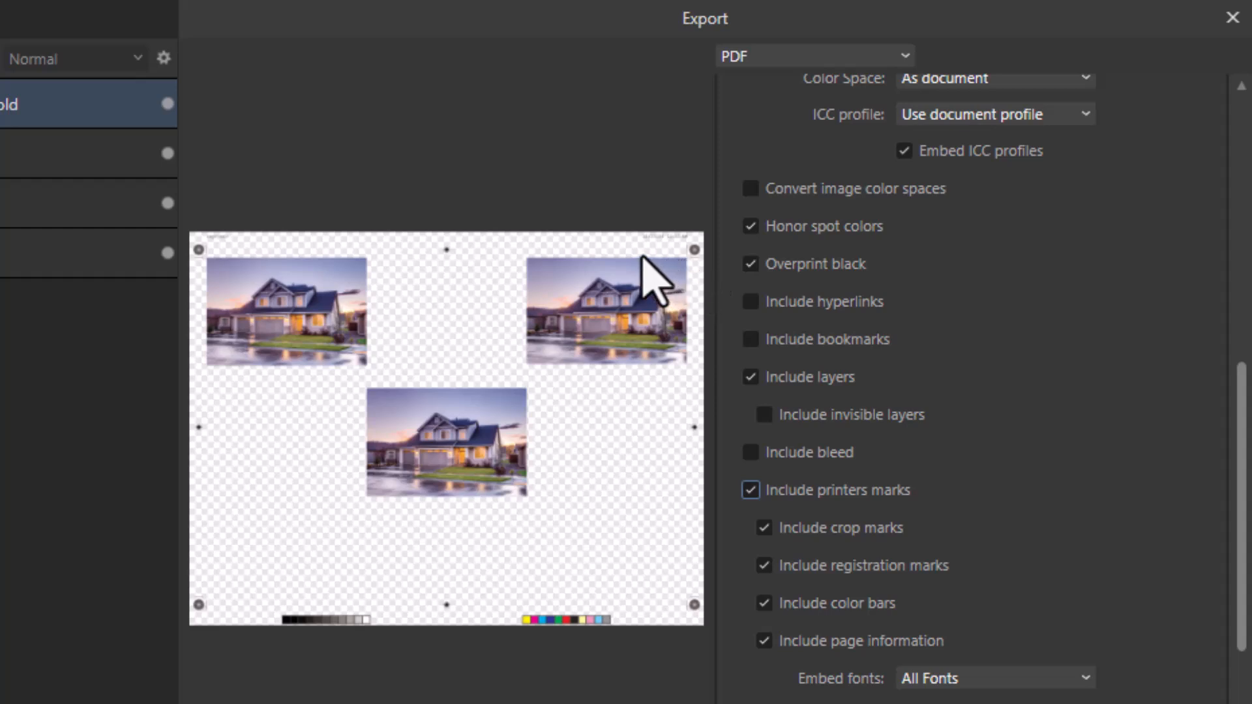
click(750, 454)
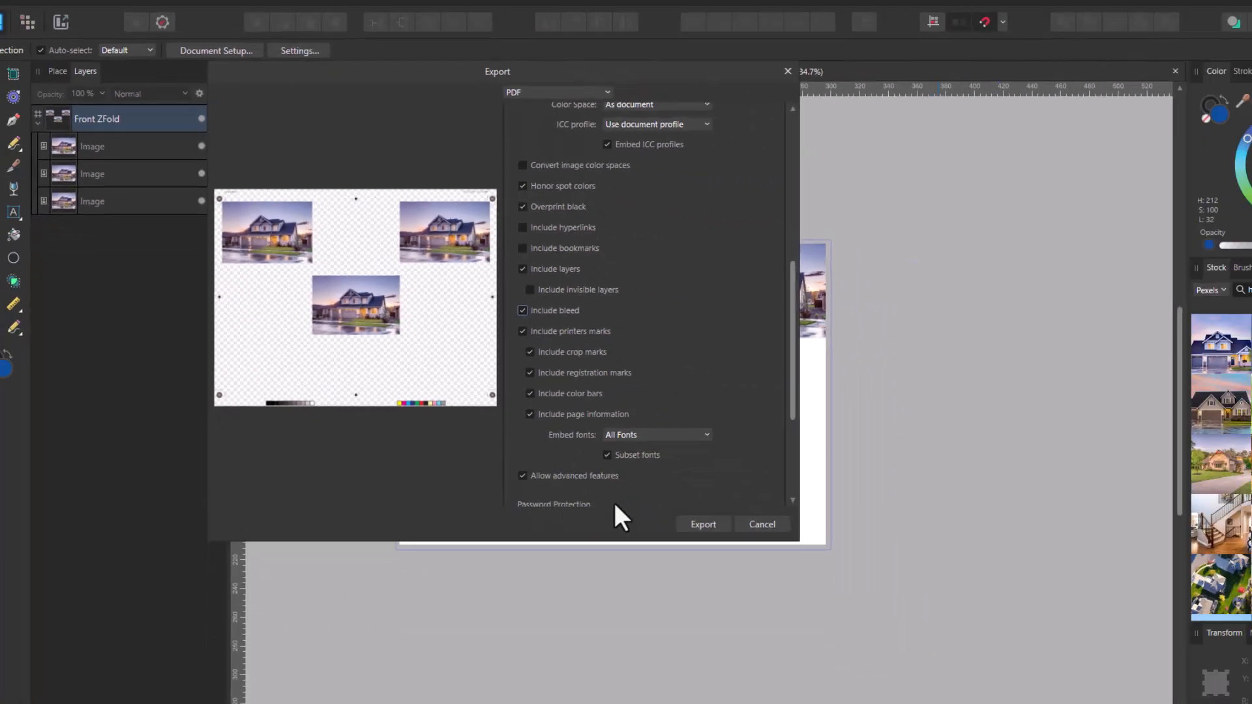
click(648, 478)
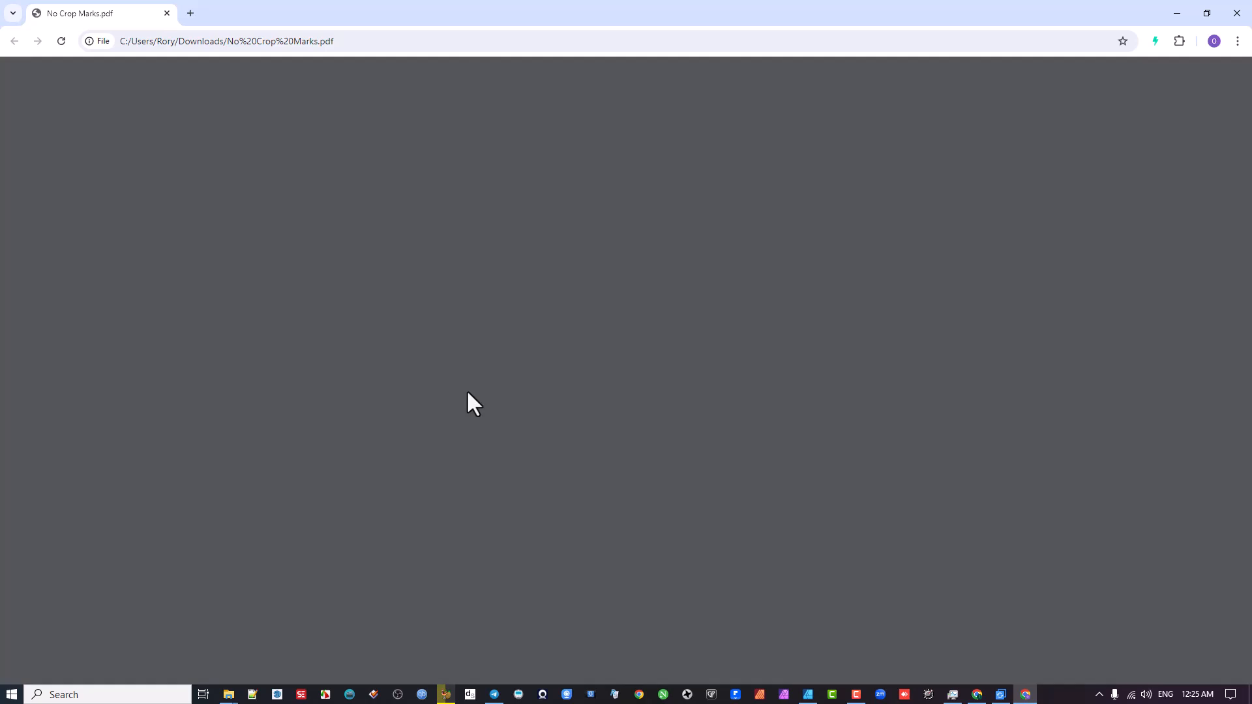
Review No Crop Marks.pdf in Chrome, close it, and open with Crop marks.pdf to compare bleed, crop marks and color bars
click(1233, 74)
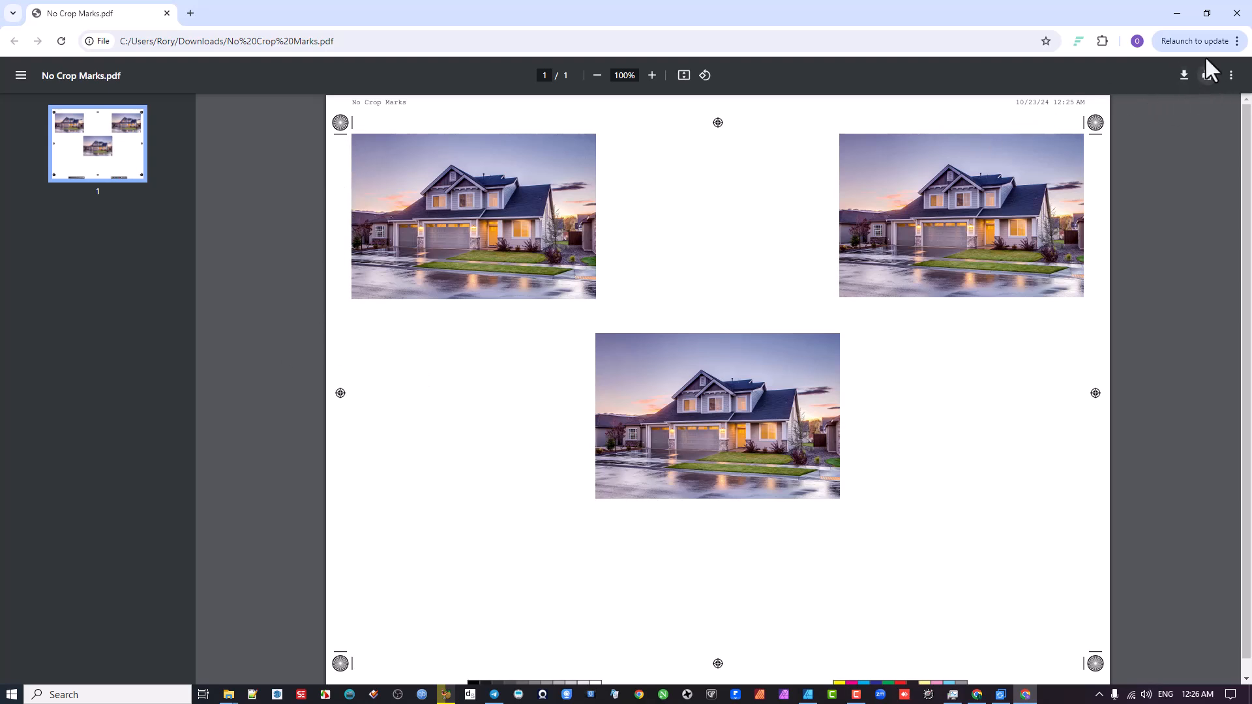
click(167, 13)
click(654, 308)
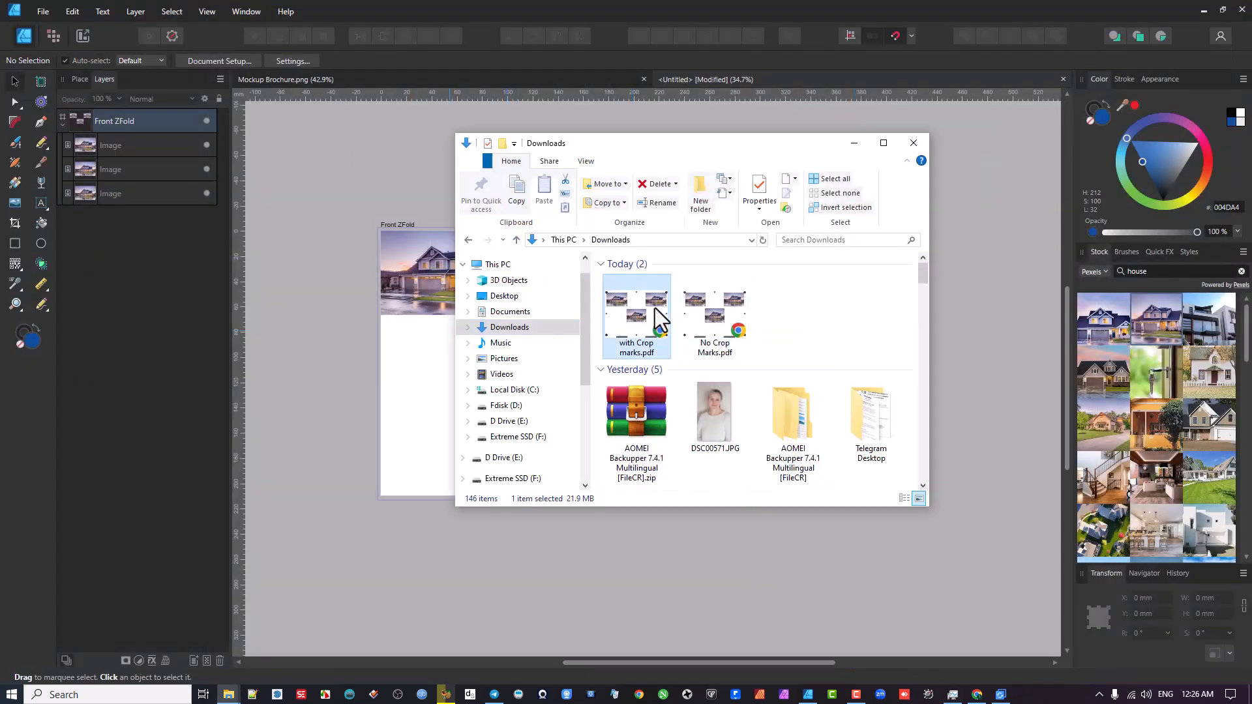
double_click(654, 308)
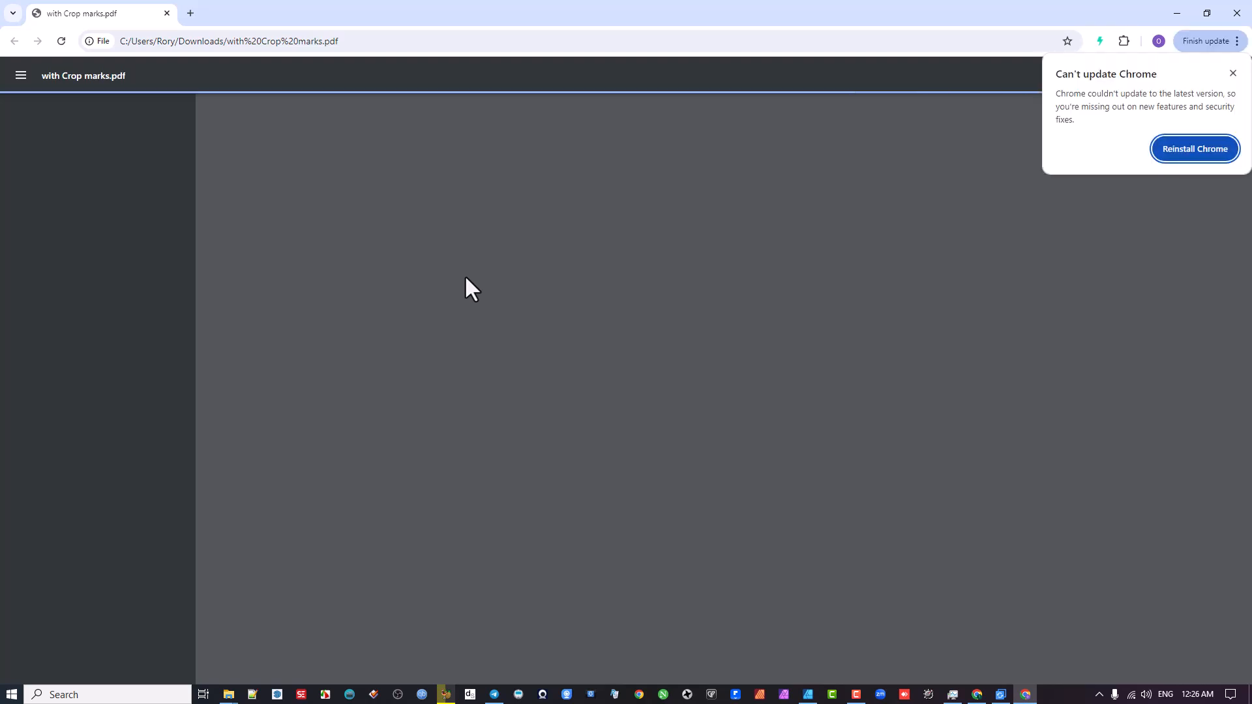
click(1232, 75)
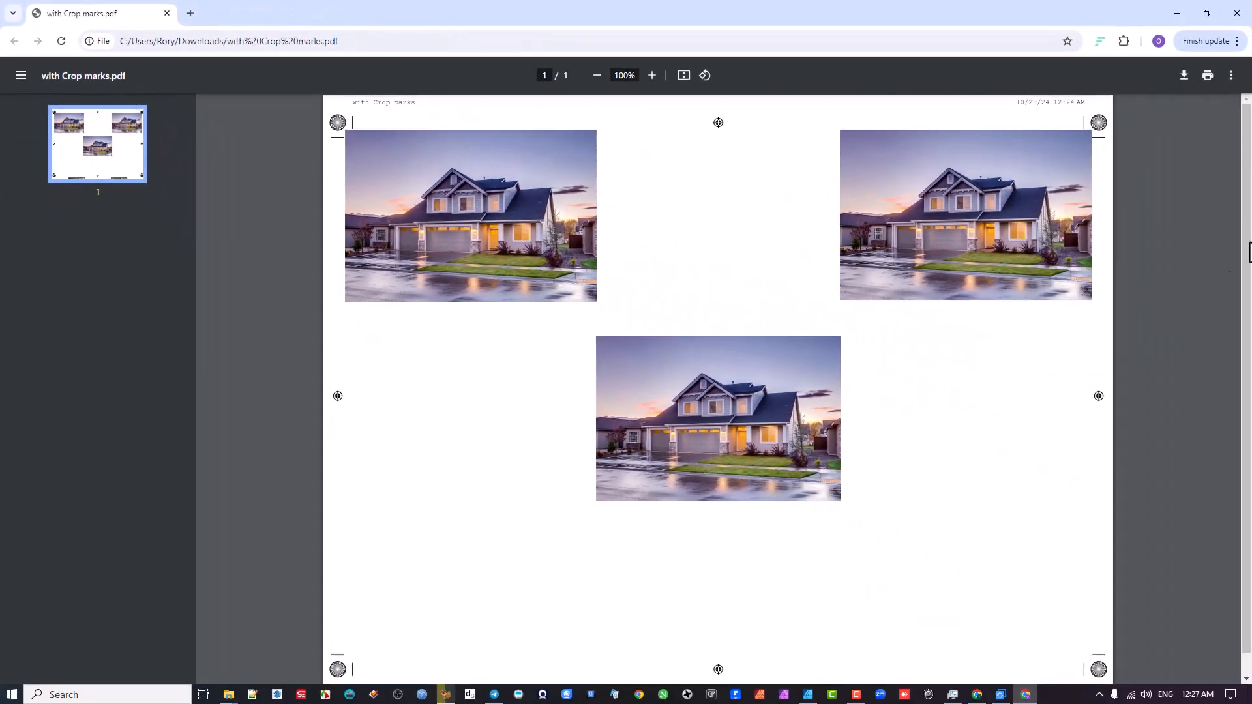
scroll(1031, 291, down, 1)
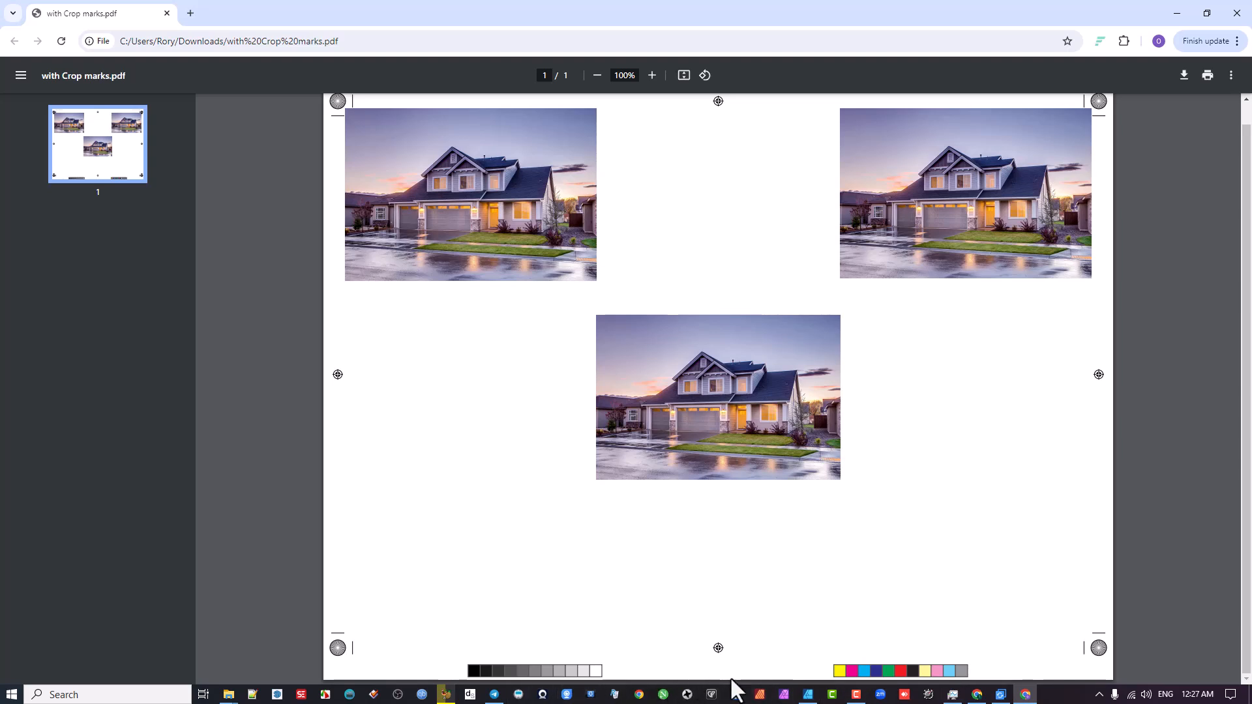
Switch back to Affinity Designer and place two horizontal guides across Front ZFold, at about 99 mm and 130 mm
click(808, 695)
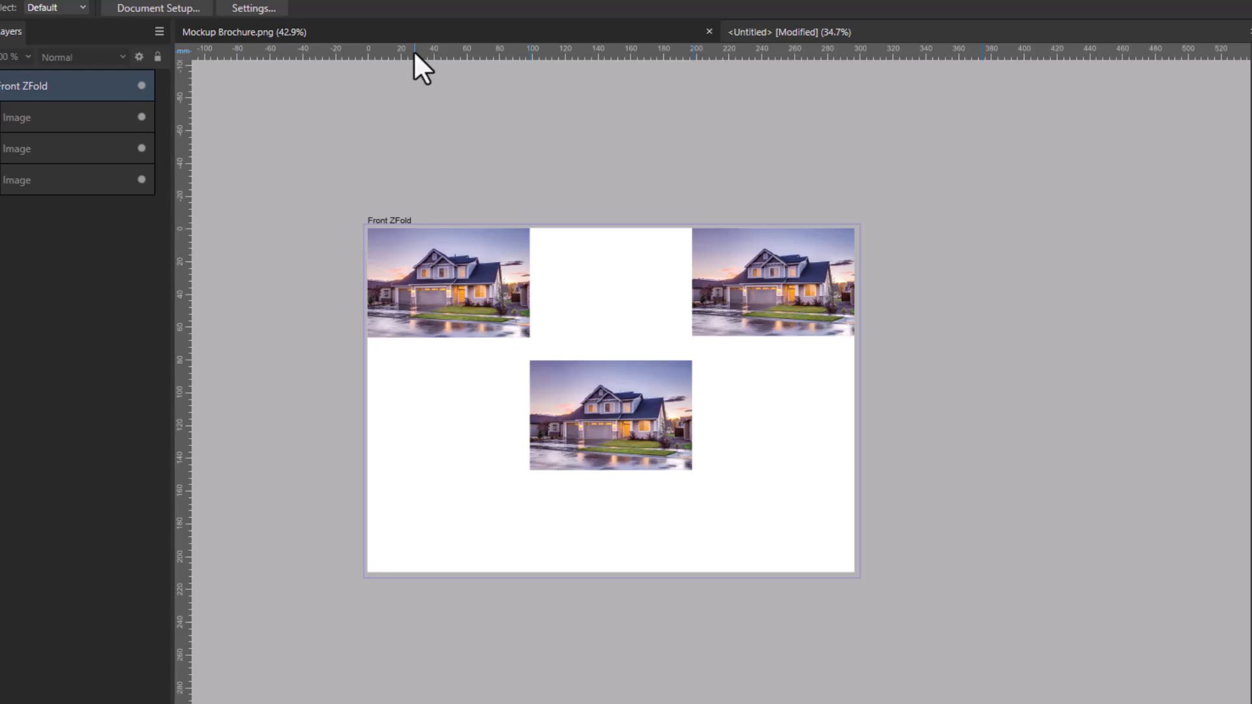
drag(415, 52, 395, 390)
drag(432, 51, 425, 441)
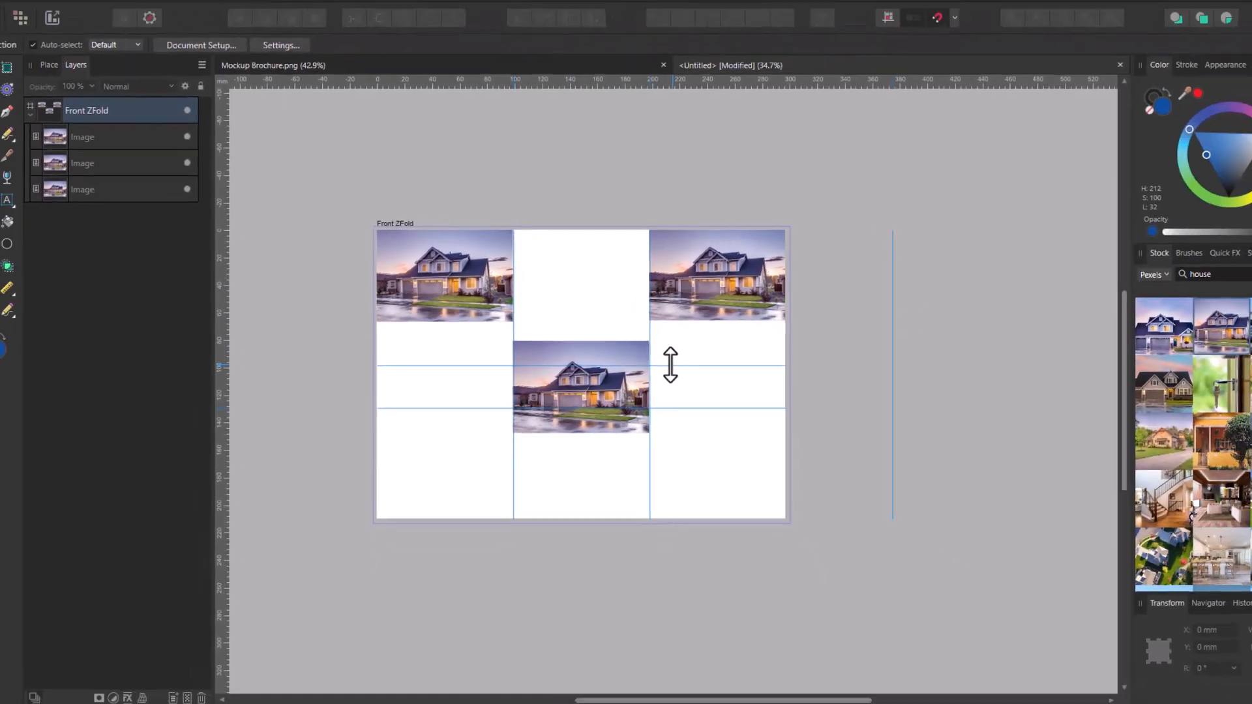
Remove both horizontal guides from Front ZFold
drag(717, 390, 713, 172)
drag(664, 394, 669, 559)
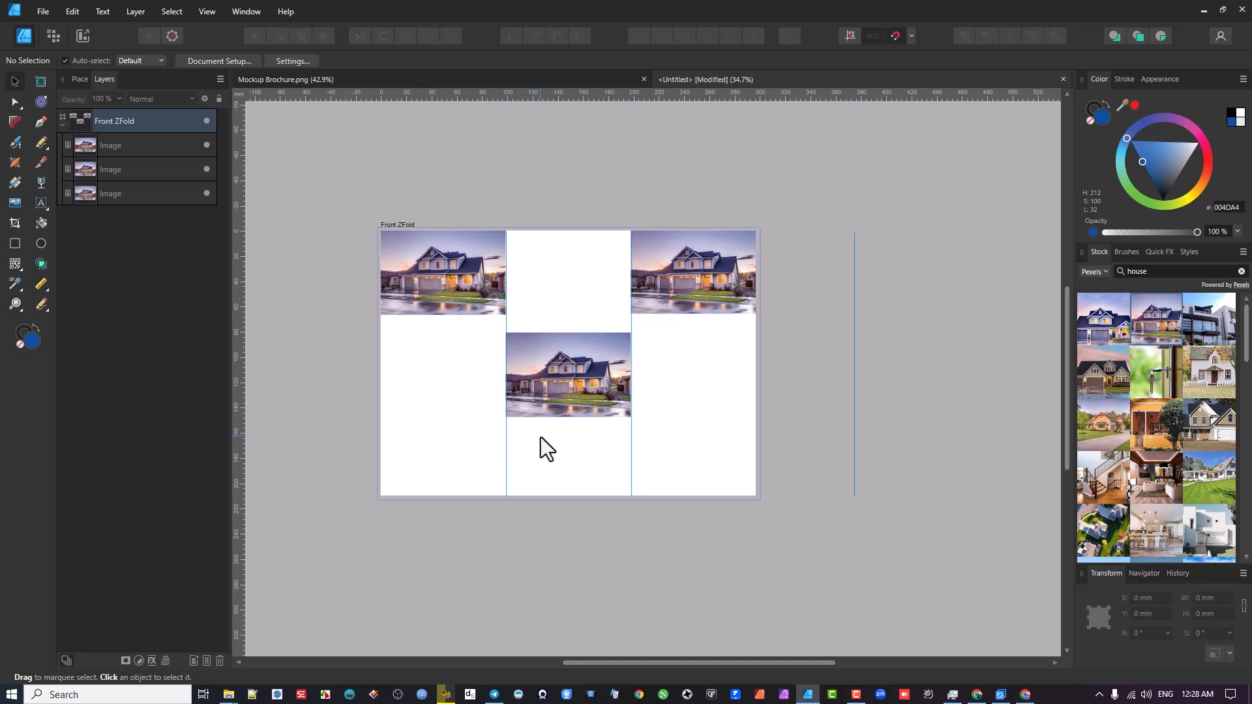